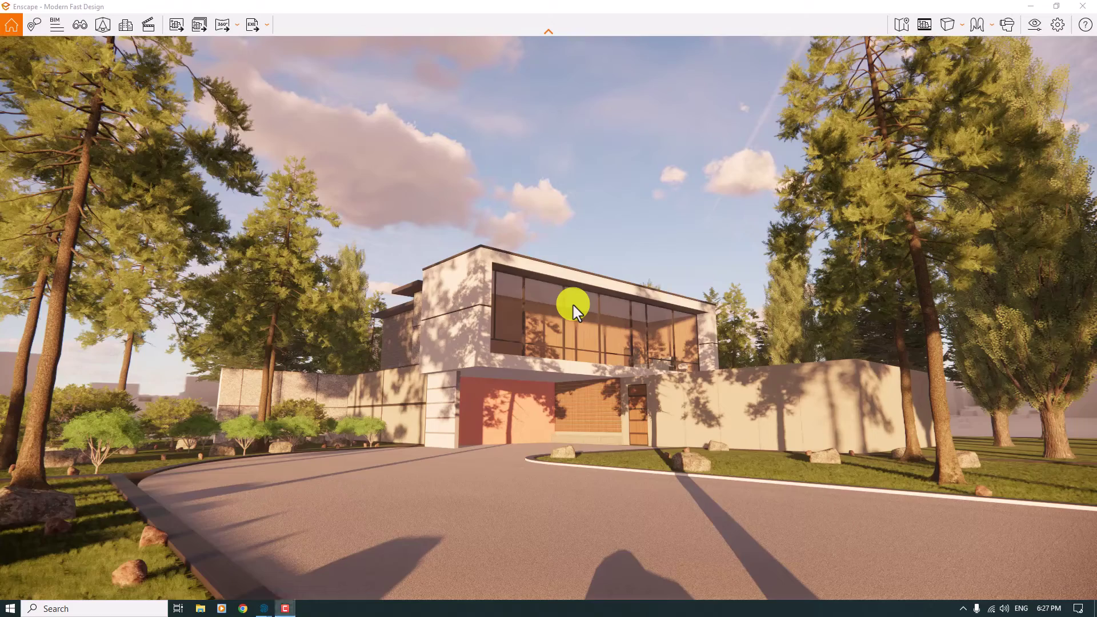
Fly around the modern house to examine its facade, driveway and garden from ground level and above, ending at the carport.
{"action": "left_click_drag", "start_coordinate": [566, 312], "coordinate": [569, 313]}
{"action": "key", "text": "w"}
{"action": "key", "text": "e"}
{"action": "key", "text": "a"}
{"action": "key", "text": "s"}
{"action": "key", "text": "q"}
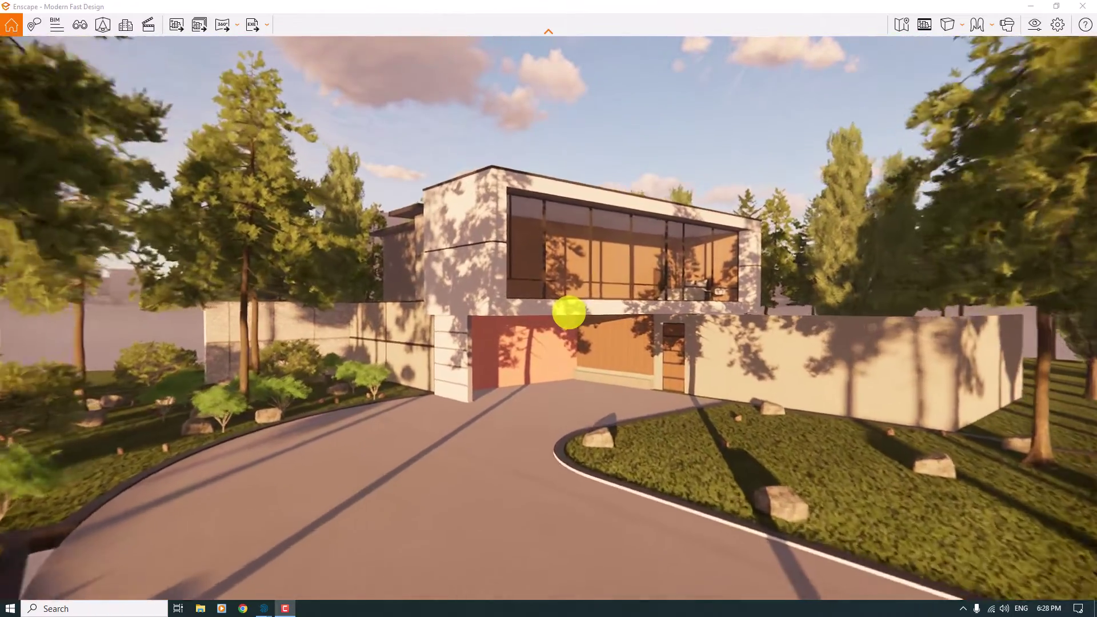
{"action": "key", "text": "w"}
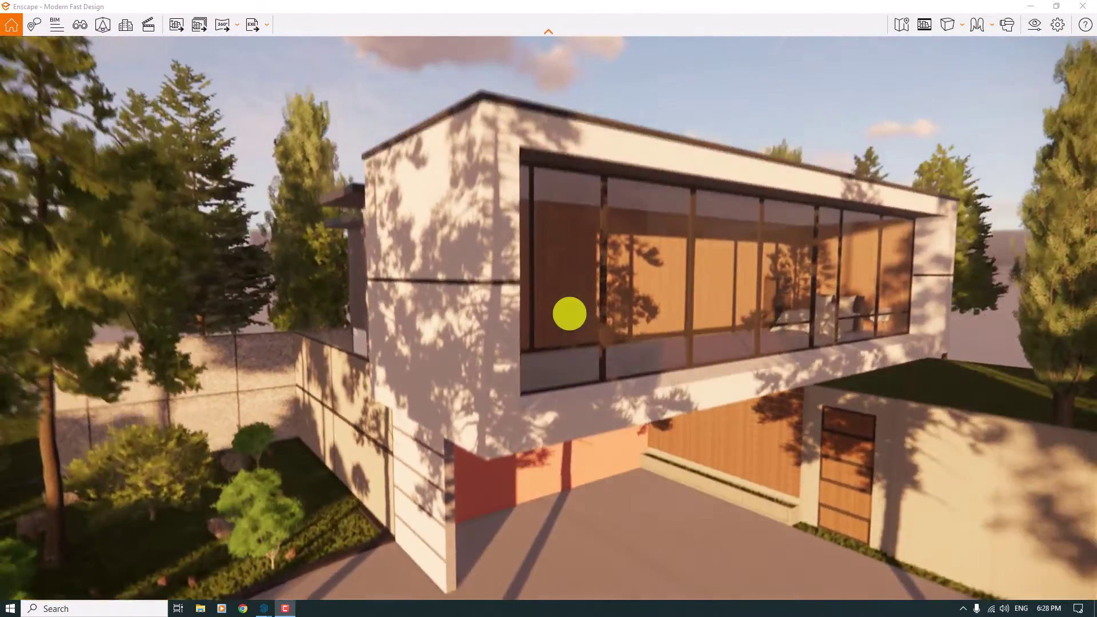
{"action": "right_click_drag", "start_coordinate": [569, 313], "coordinate": [569, 315]}
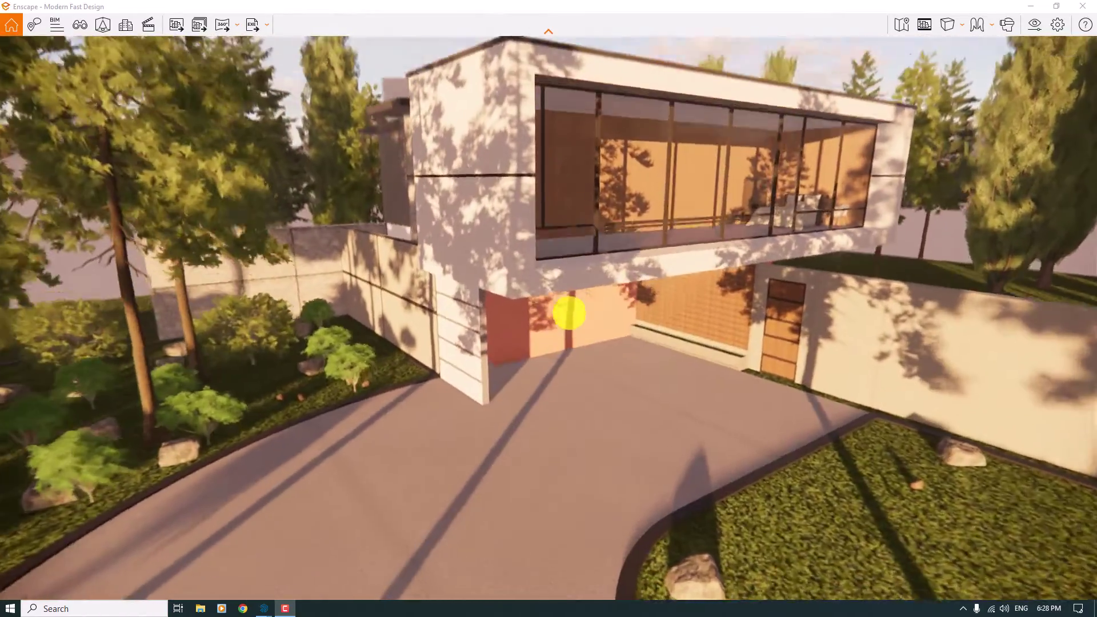
{"action": "right_click_drag", "start_coordinate": [569, 313], "coordinate": [569, 313]}
{"action": "left_click_drag", "start_coordinate": [569, 316], "coordinate": [569, 313]}
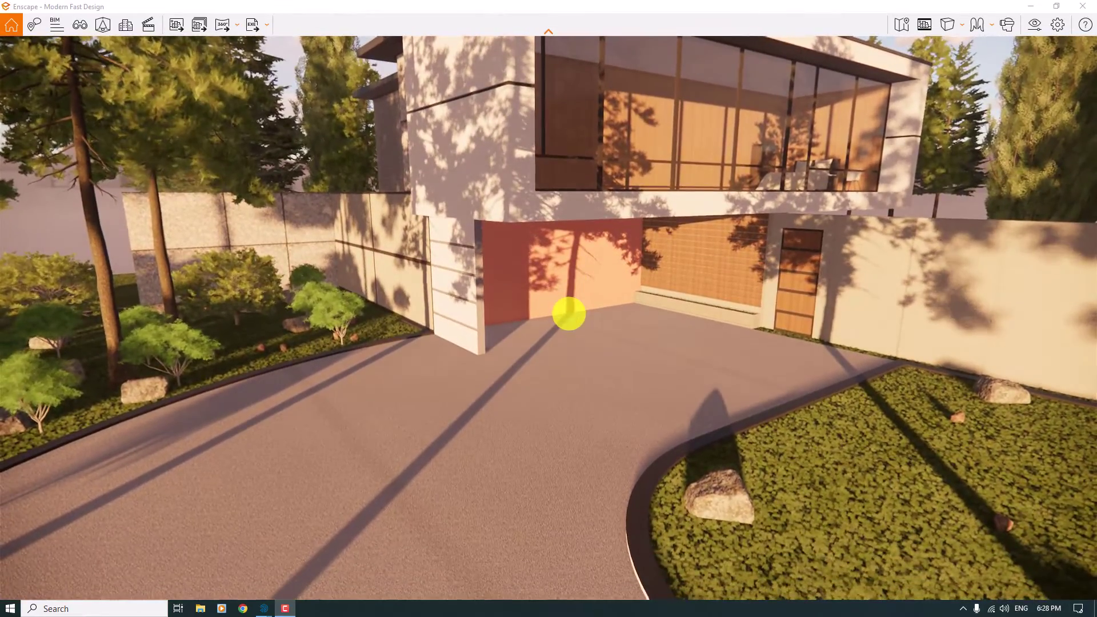
{"action": "key", "text": "s"}
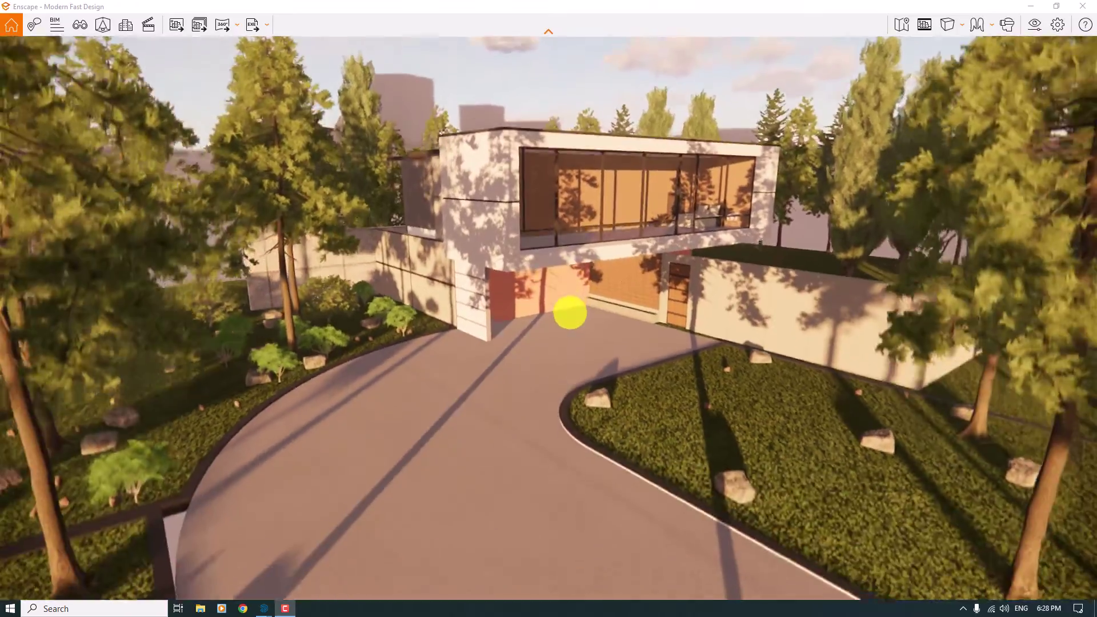
{"action": "key", "text": "d"}
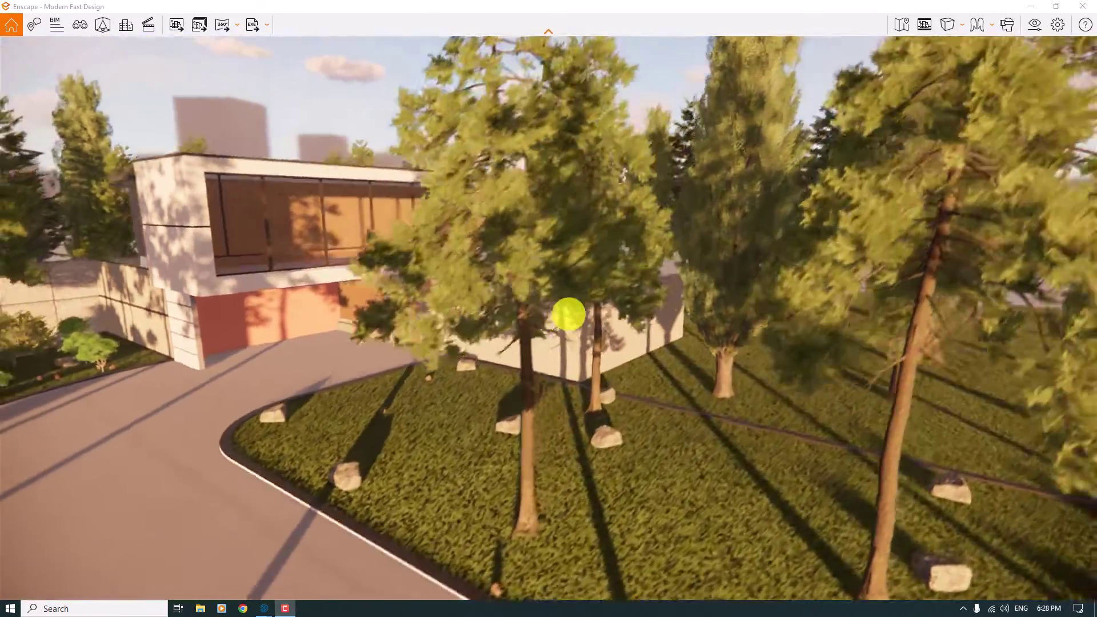
{"action": "key", "text": "e"}
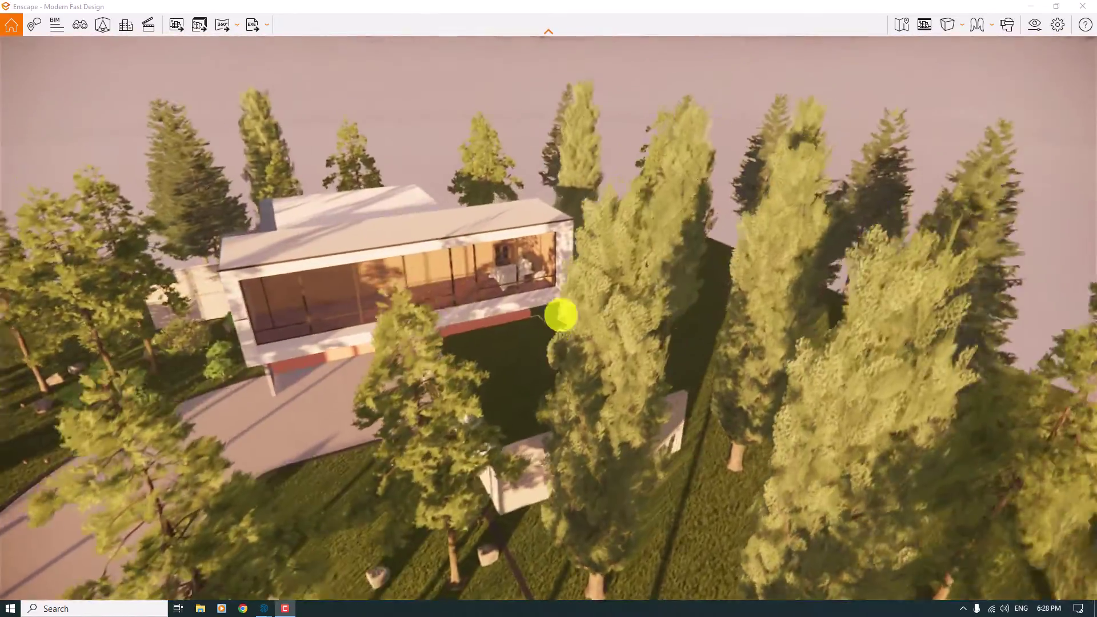
{"action": "right_click_drag", "start_coordinate": [561, 315], "coordinate": [573, 312]}
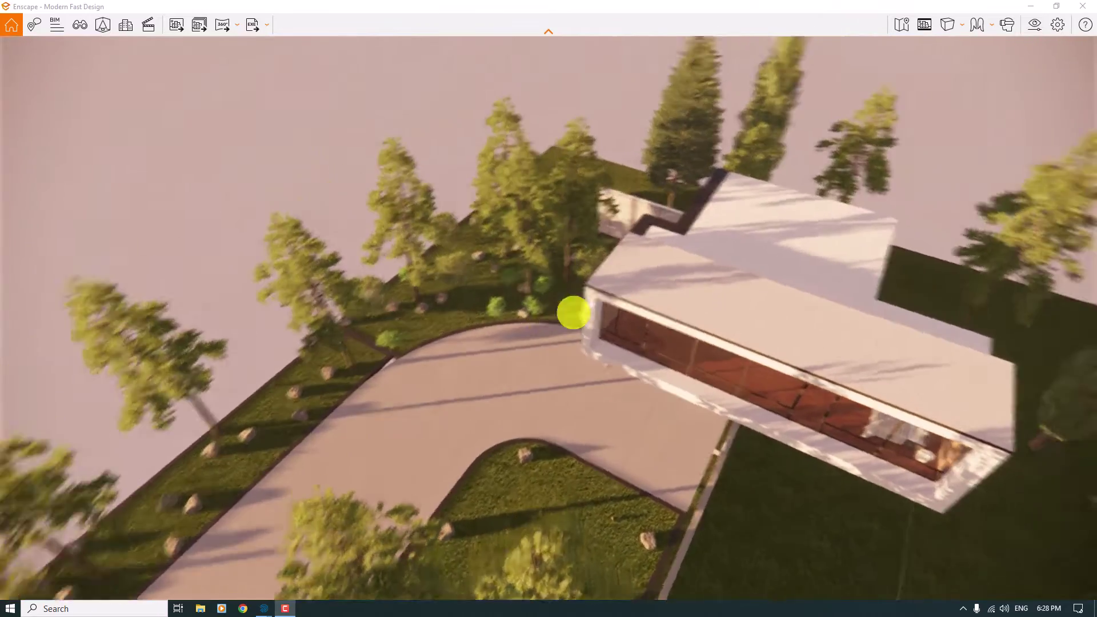
{"action": "key", "text": "w"}
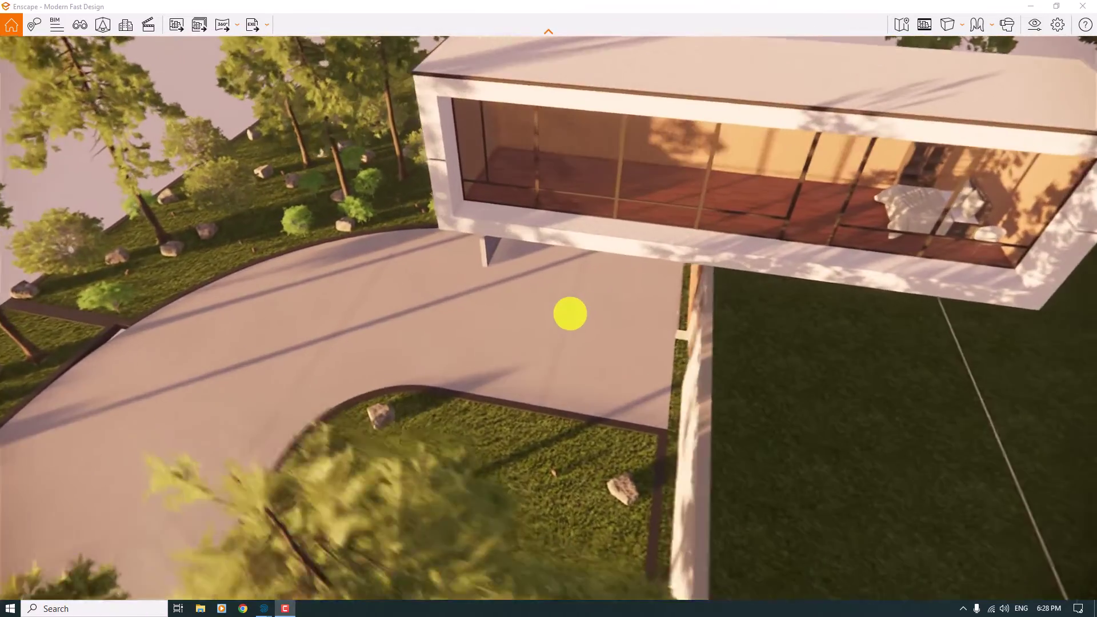
{"action": "key", "text": "w"}
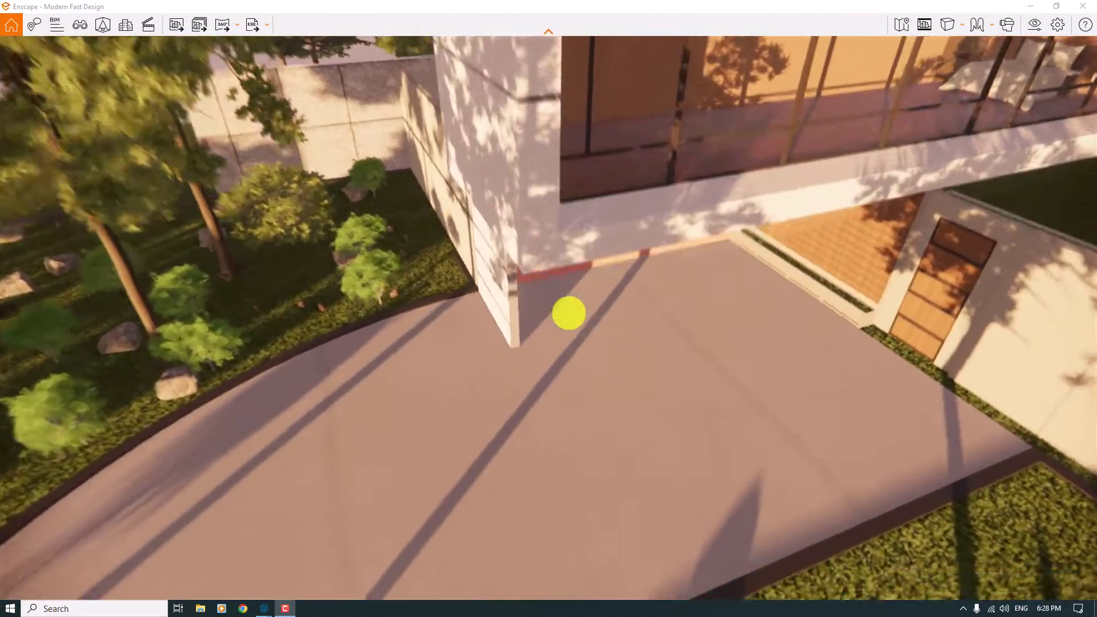
{"action": "key", "text": "w"}
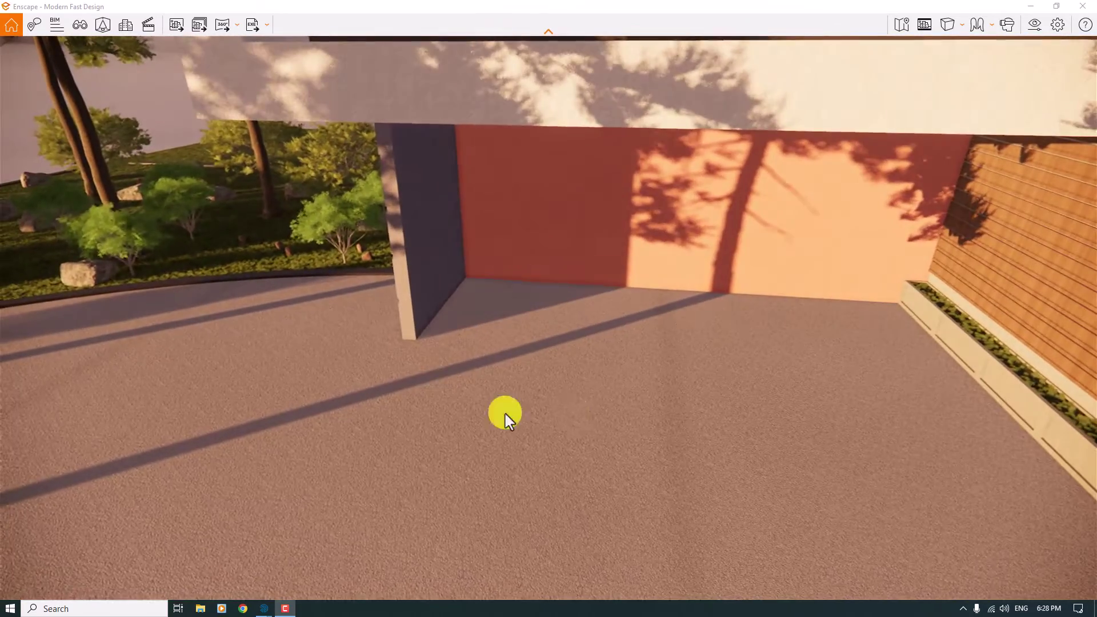
Open the Asset Library's categories, switch to v2rayN to reload the proxy service, and return to Enscape.
{"action": "left_click", "coordinate": [286, 608]}
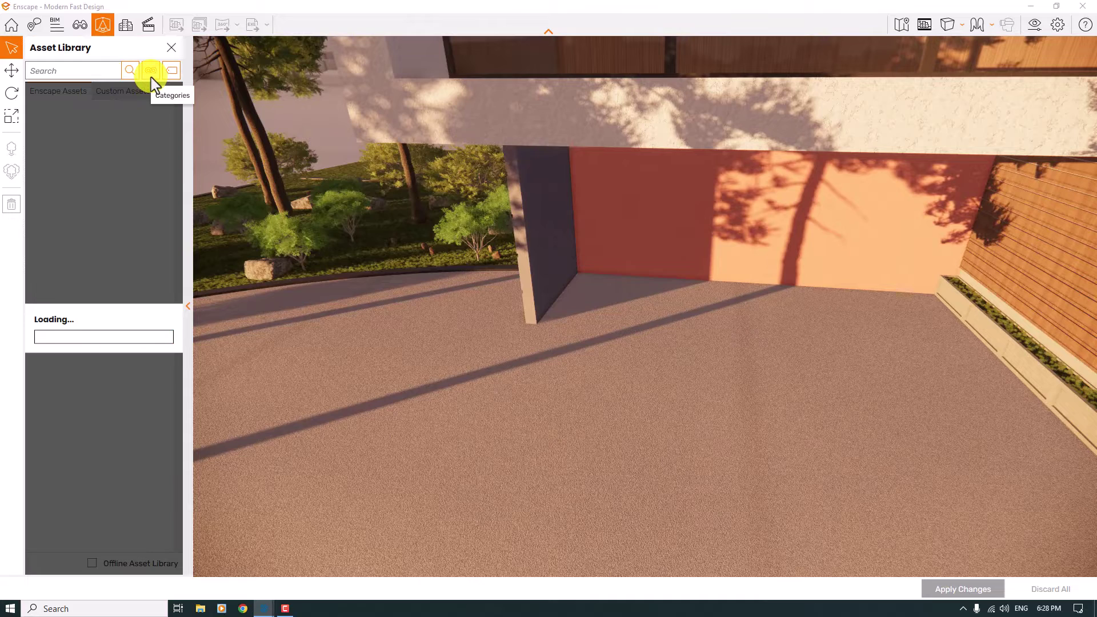
{"action": "left_click", "coordinate": [150, 71]}
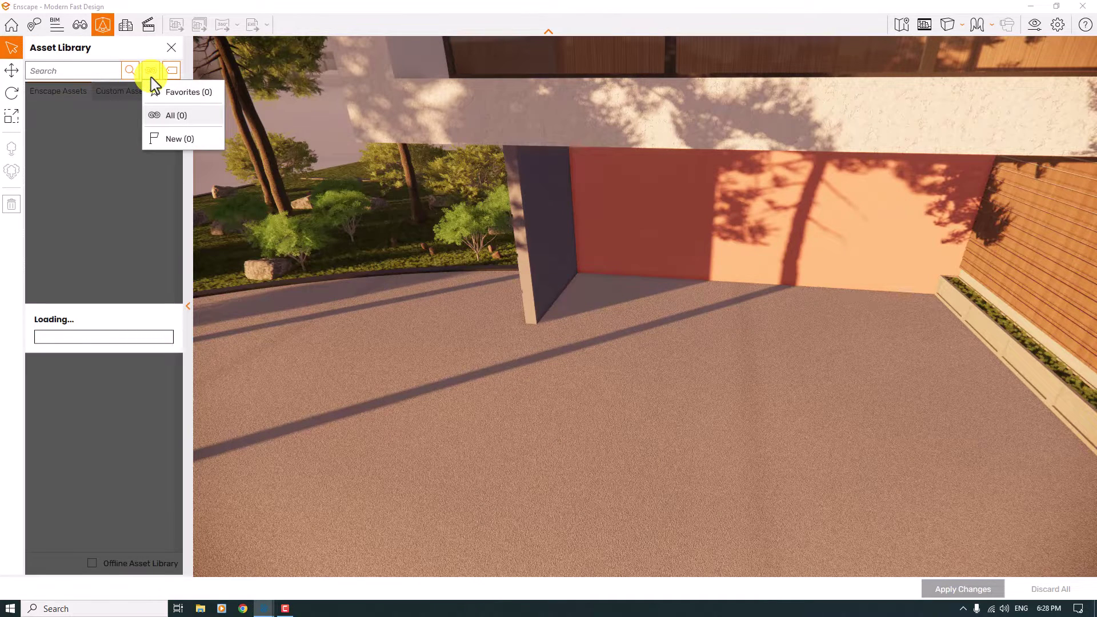
{"action": "left_click", "coordinate": [963, 608]}
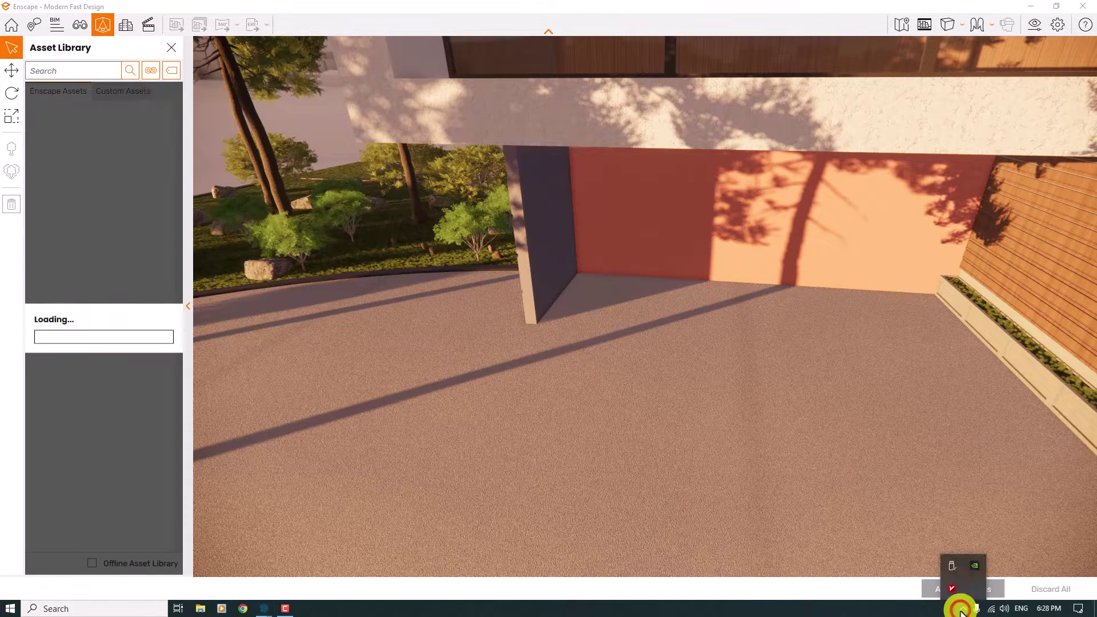
{"action": "left_click", "coordinate": [951, 581]}
{"action": "left_click", "coordinate": [254, 28]}
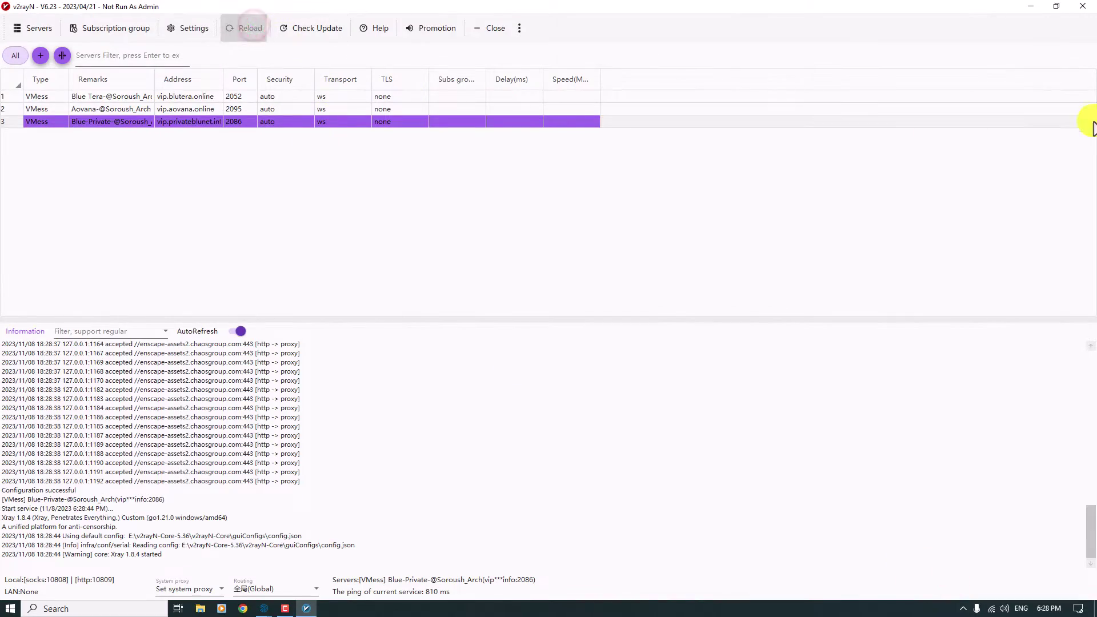
{"action": "left_click", "coordinate": [1082, 6]}
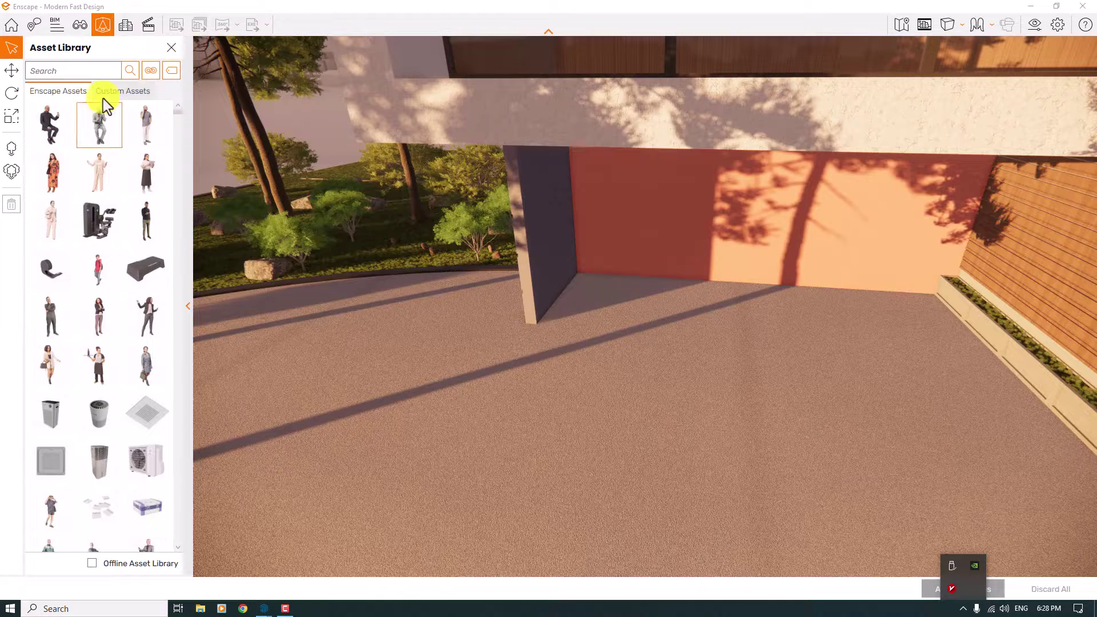
Filter the Enscape assets to the Vehicles category and look at its available tags.
{"action": "left_click", "coordinate": [150, 70]}
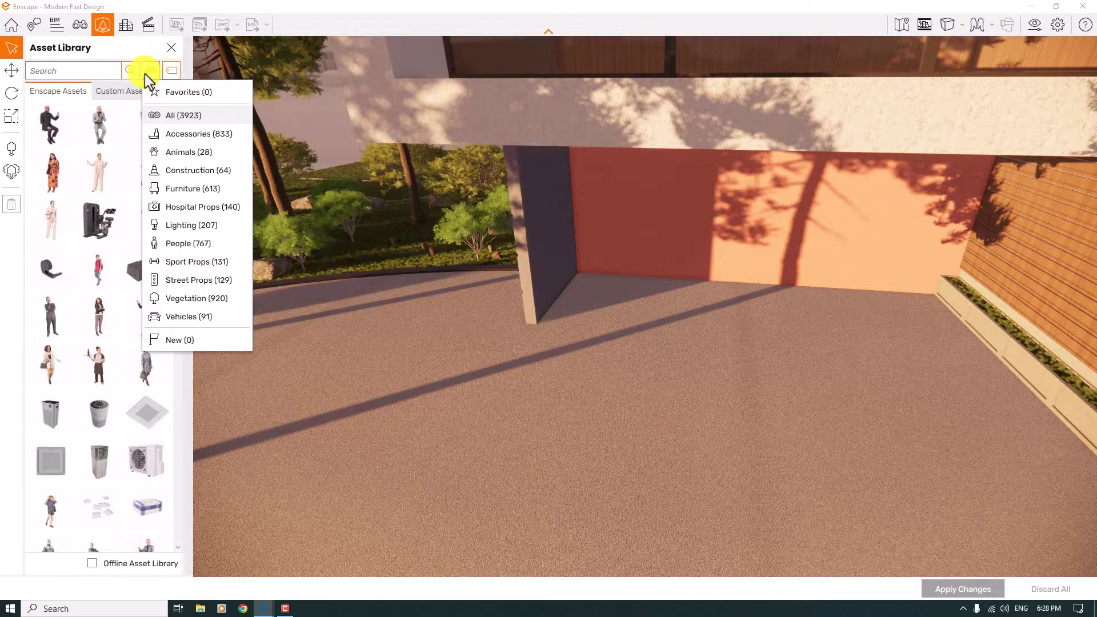
{"action": "left_click", "coordinate": [192, 317]}
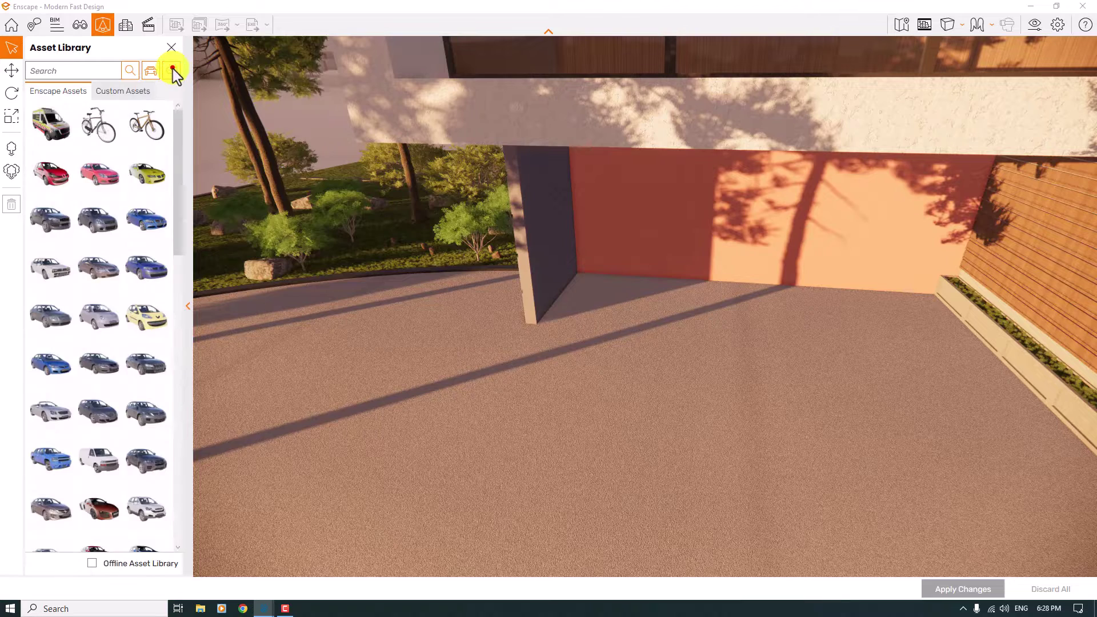
{"action": "left_click", "coordinate": [172, 71]}
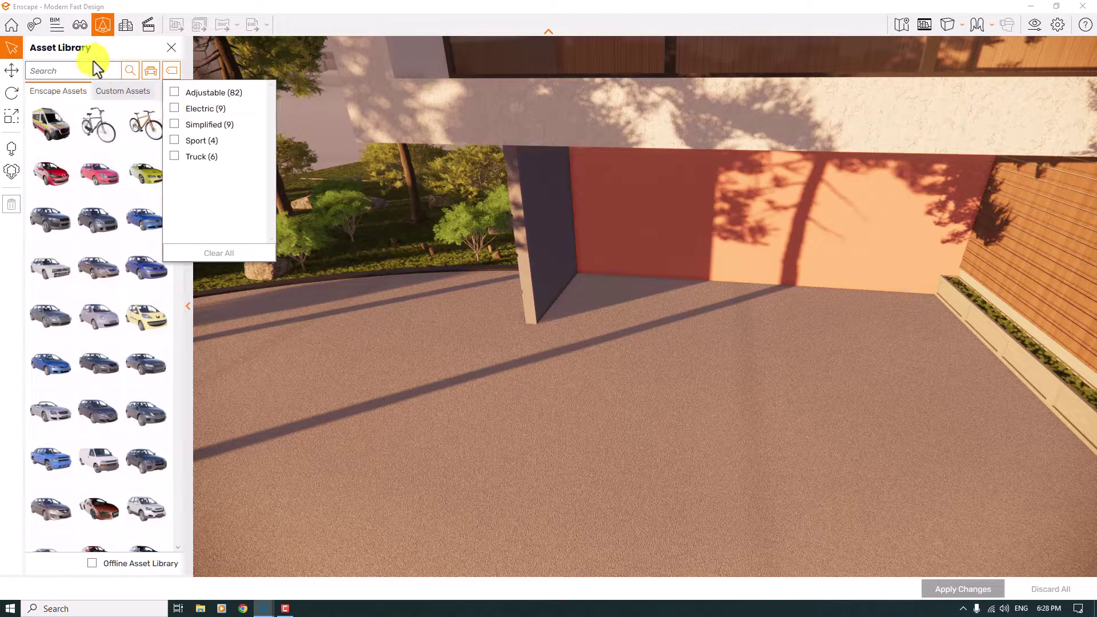
{"action": "left_click", "coordinate": [64, 56]}
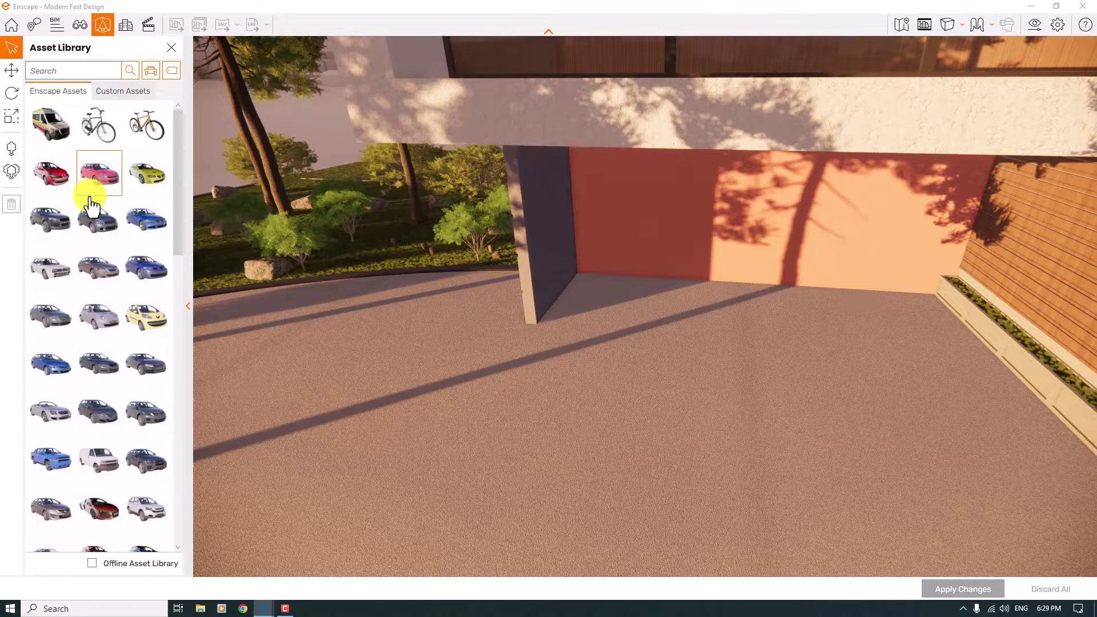
Place Car 039 on the driveway in front of the carport and apply the changes to the model.
{"action": "scroll", "coordinate": [88, 197], "scroll_direction": "down", "scroll_amount": 6}
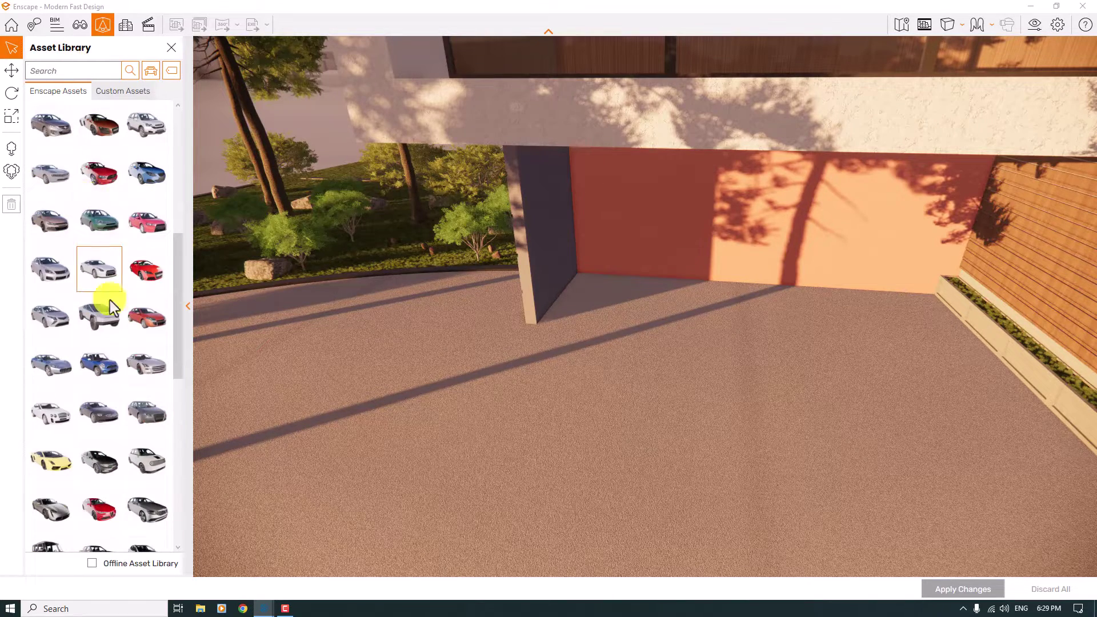
{"action": "left_click_drag", "start_coordinate": [140, 362], "coordinate": [640, 380]}
{"action": "left_click", "coordinate": [950, 588]}
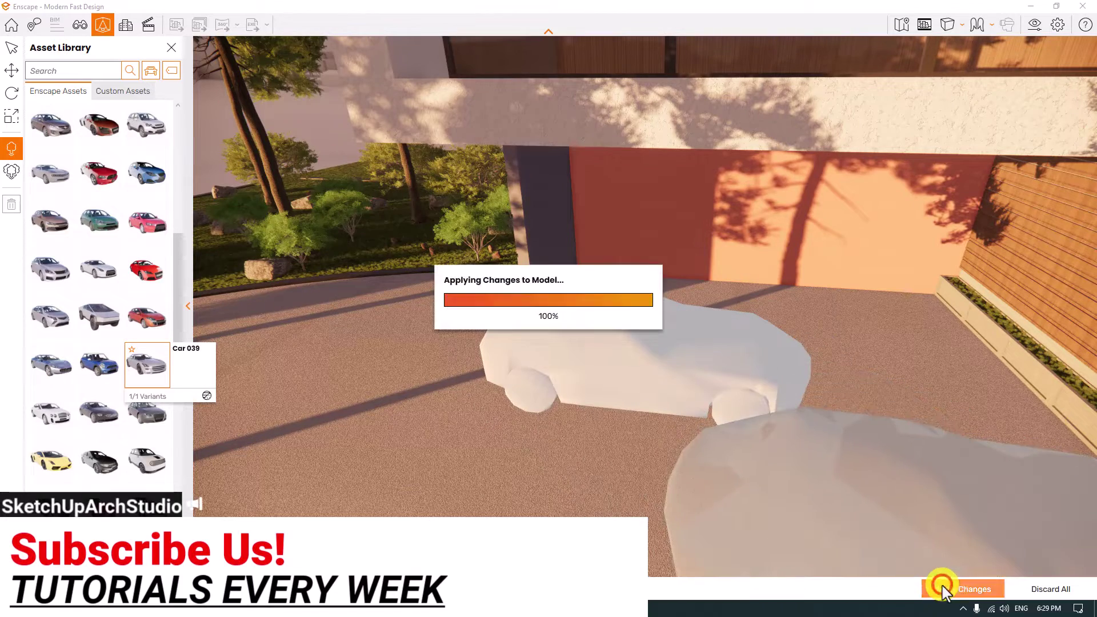
Rotate the placed car about its vertical axis to about 268°, shift it beside the carport's side wall and apply the changes.
{"action": "left_click", "coordinate": [11, 49]}
{"action": "left_click", "coordinate": [604, 383]}
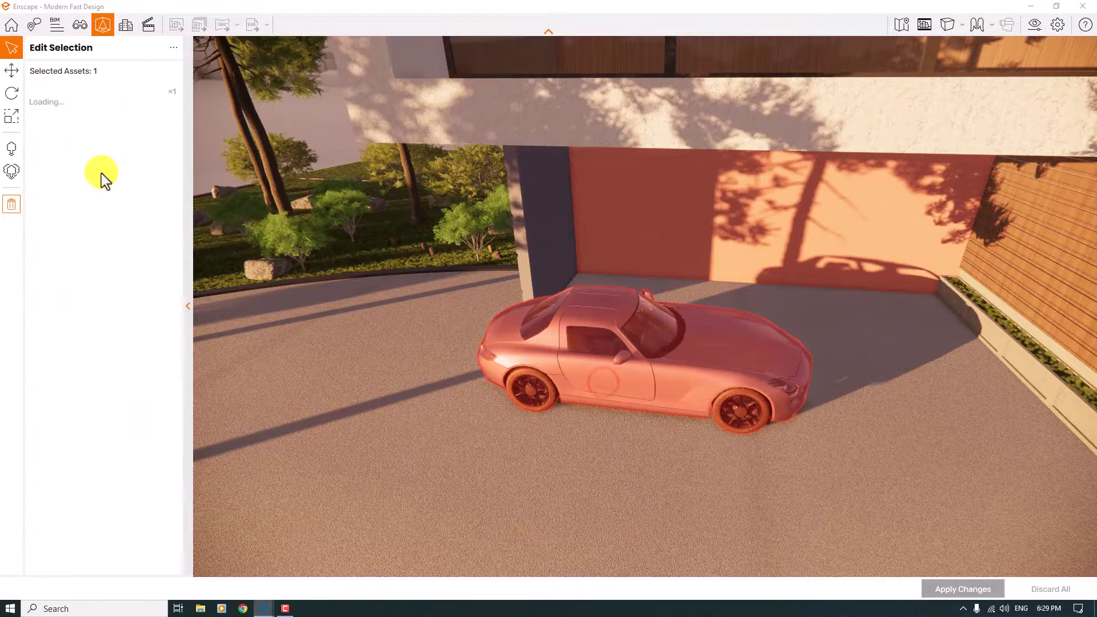
{"action": "left_click", "coordinate": [11, 94]}
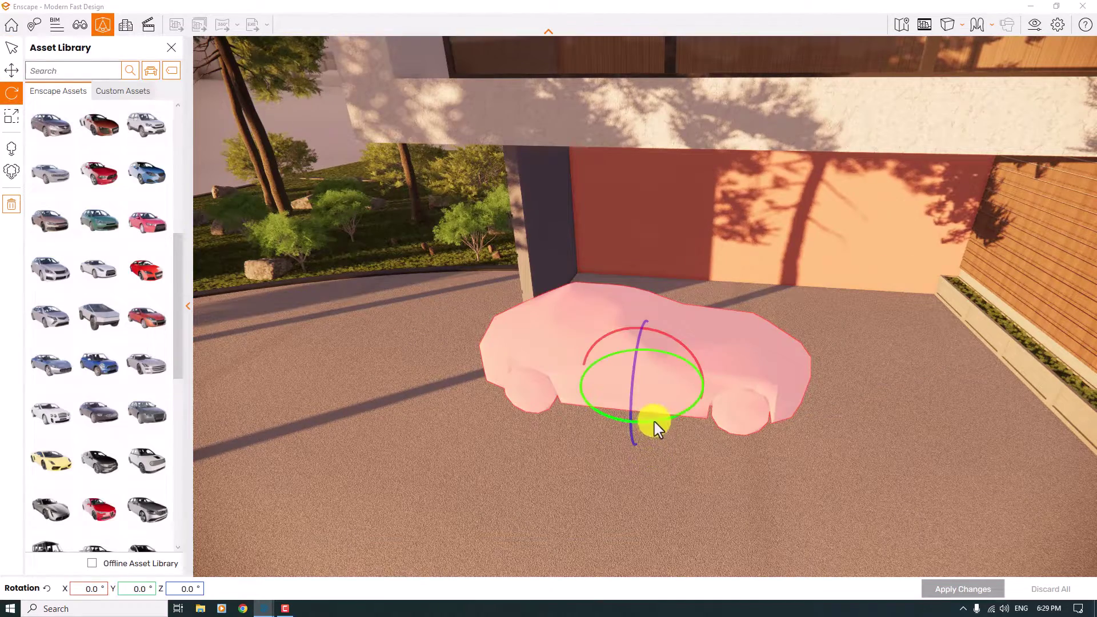
{"action": "left_click_drag", "start_coordinate": [653, 421], "coordinate": [610, 326]}
{"action": "left_click", "coordinate": [18, 74]}
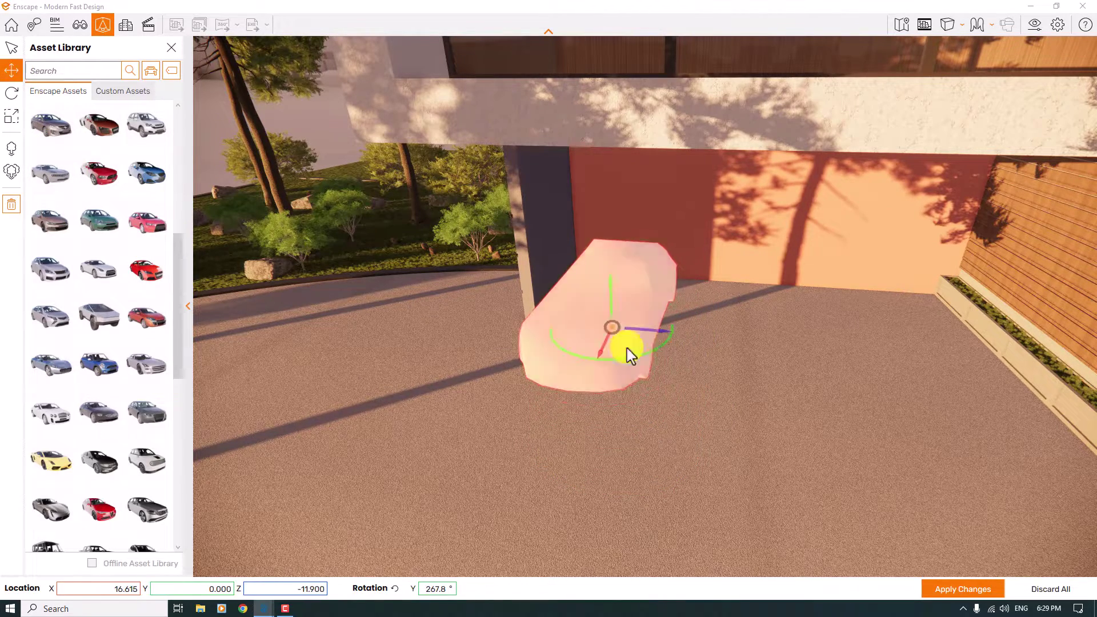
{"action": "left_click", "coordinate": [971, 592]}
Select the parked car from a low front view and open Car 039 for material editing.
{"action": "right_click_drag", "start_coordinate": [596, 426], "coordinate": [590, 430]}
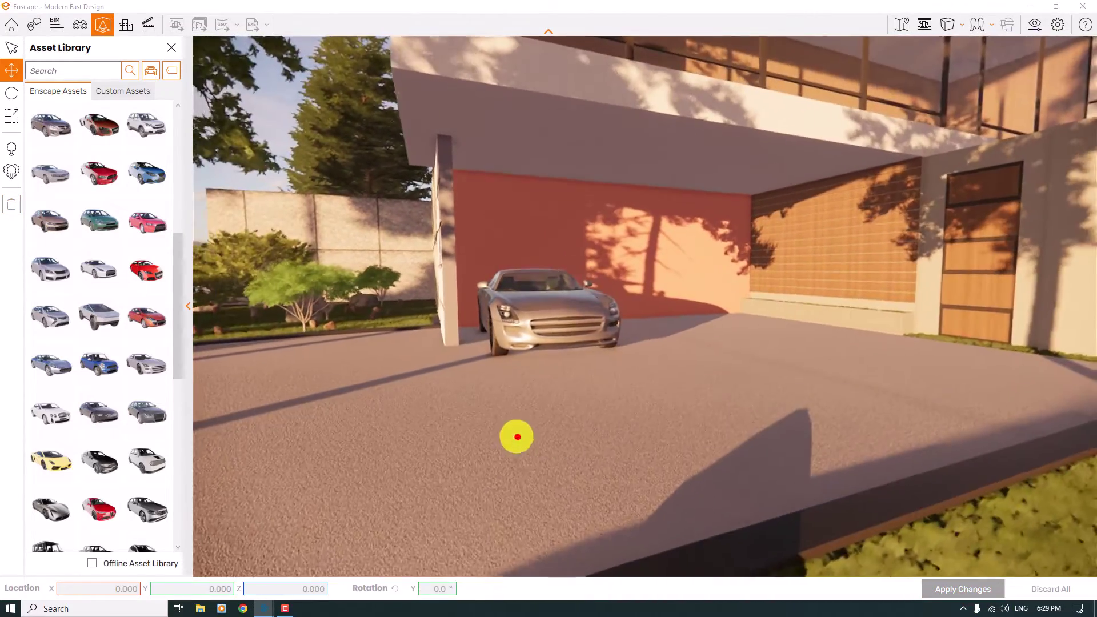
{"action": "key", "text": "w"}
{"action": "left_click_drag", "start_coordinate": [516, 436], "coordinate": [517, 437]}
{"action": "key", "text": "a"}
{"action": "key", "text": "s"}
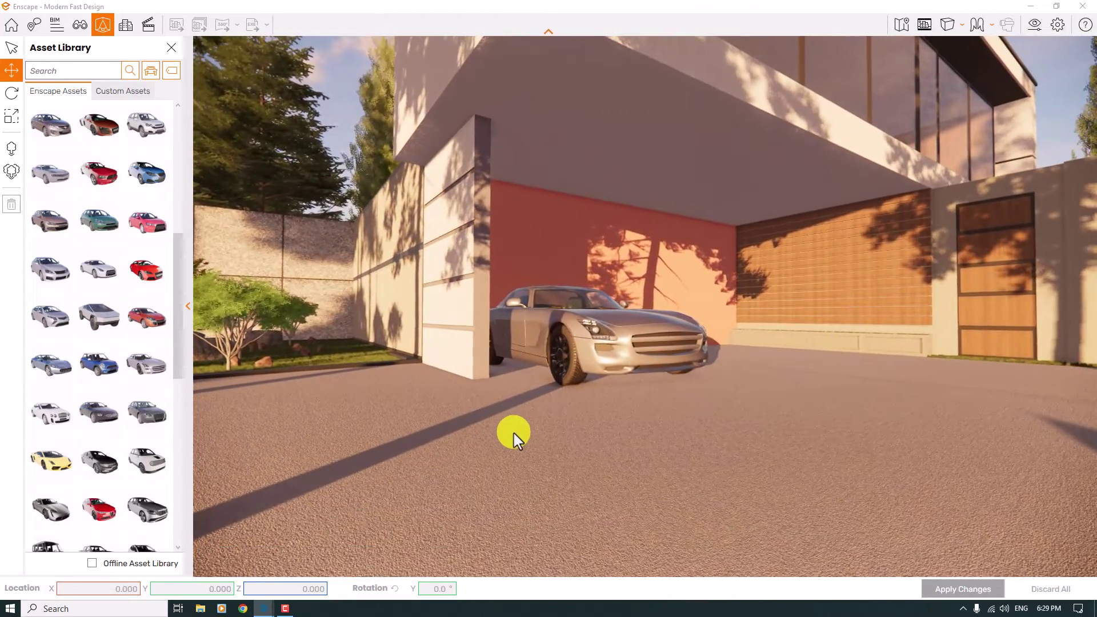
{"action": "left_click", "coordinate": [666, 337]}
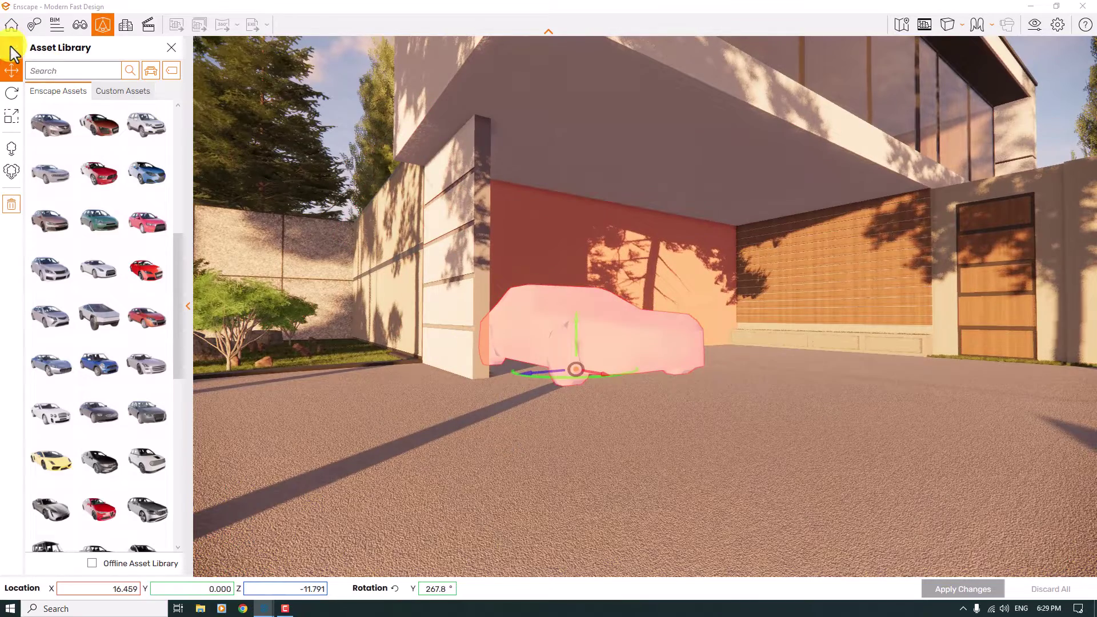
{"action": "left_click", "coordinate": [11, 48]}
{"action": "left_click", "coordinate": [118, 100]}
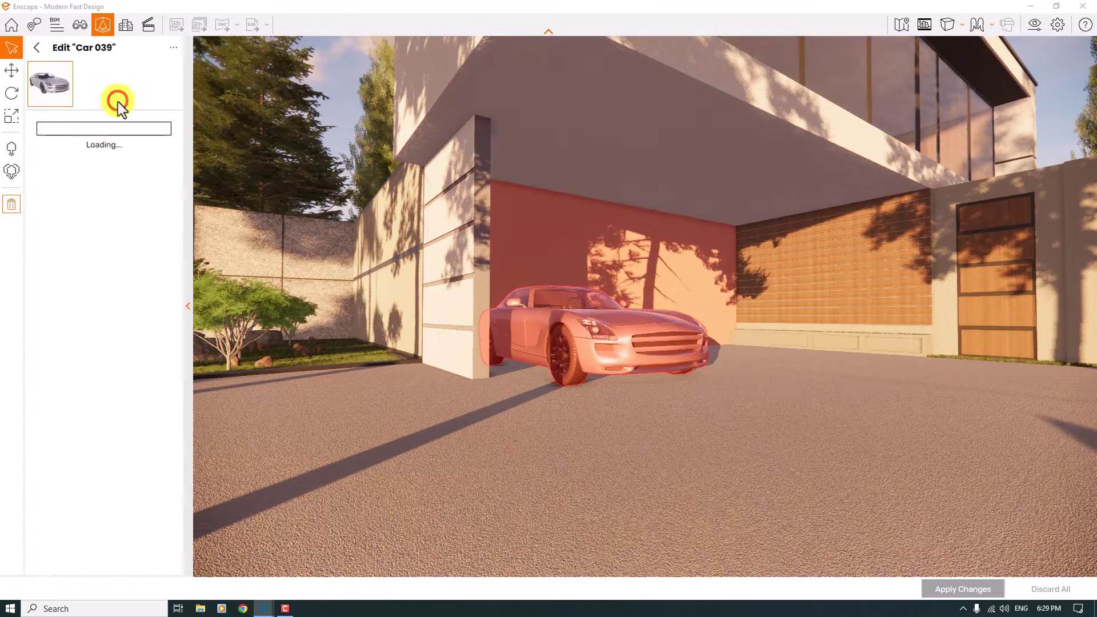
Try red, golden yellow and dark gray as the albedo color of the car's Material 1.
{"action": "left_click", "coordinate": [162, 179]}
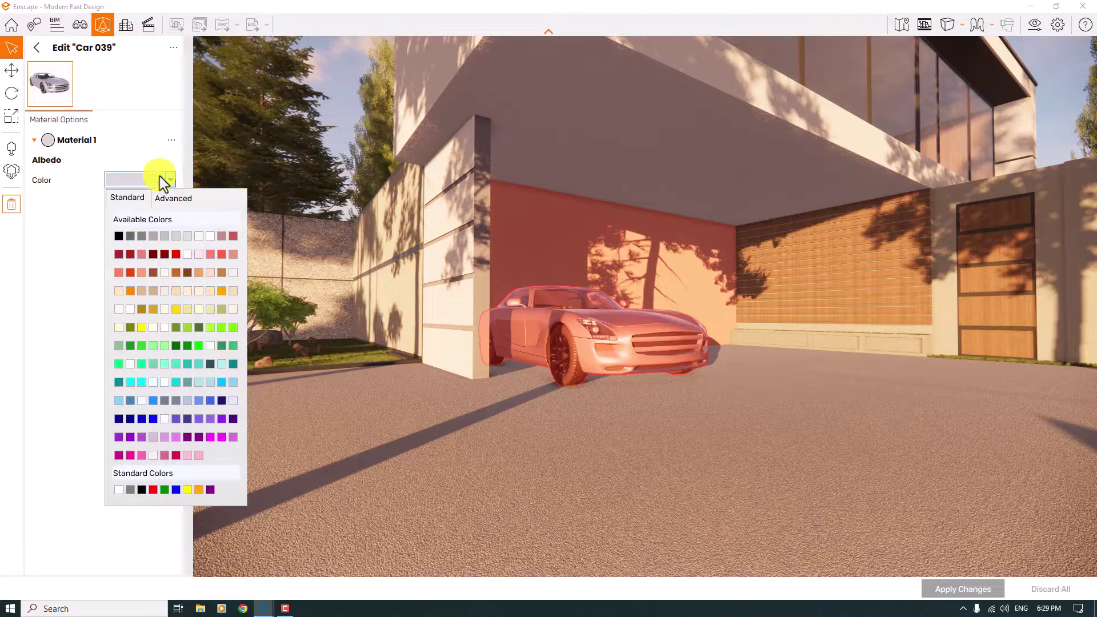
{"action": "left_click", "coordinate": [174, 258]}
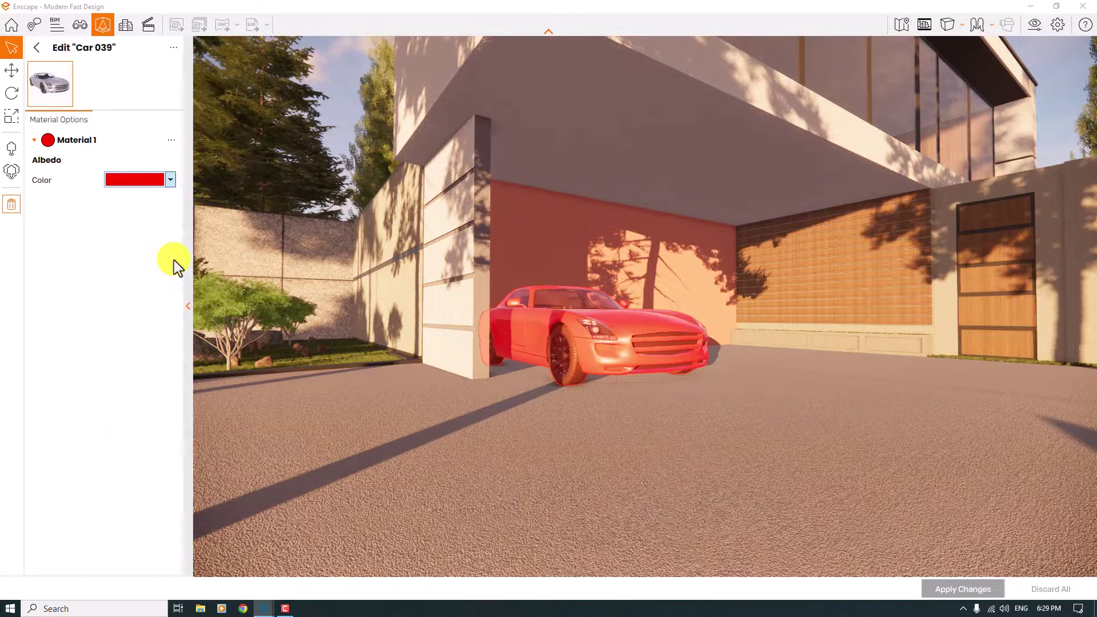
{"action": "left_click", "coordinate": [165, 186]}
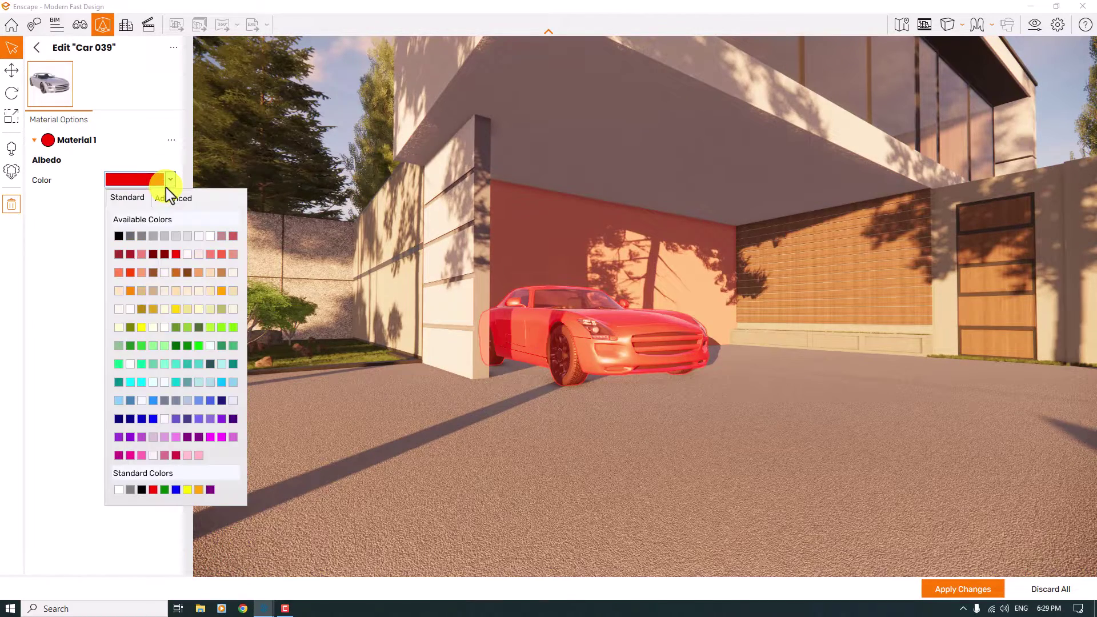
{"action": "left_click", "coordinate": [153, 312]}
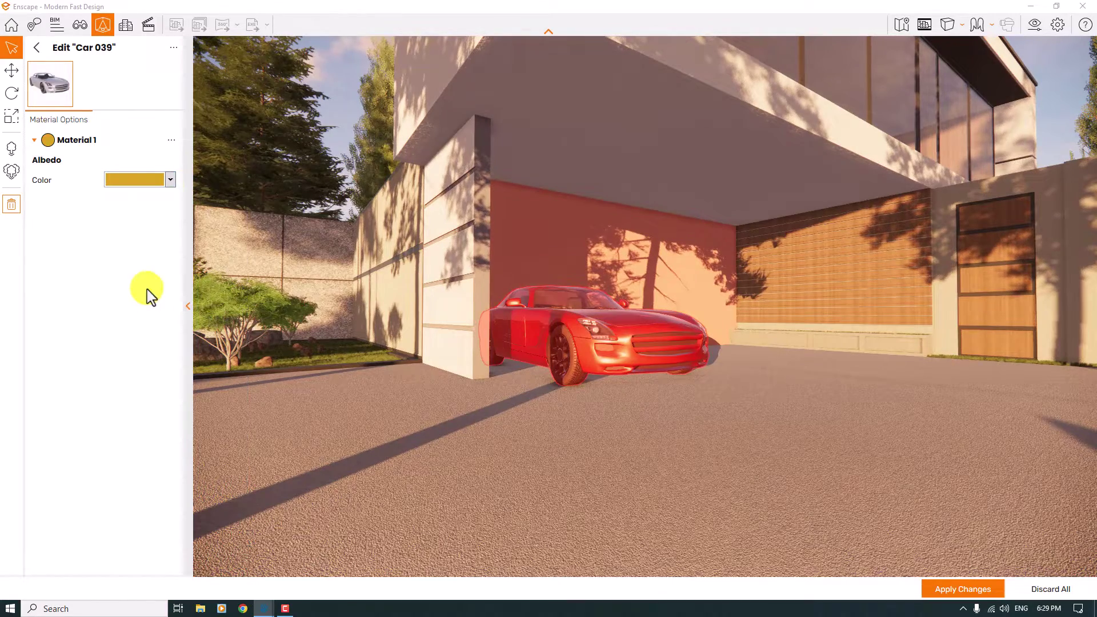
{"action": "left_click", "coordinate": [168, 183]}
{"action": "left_click", "coordinate": [131, 236]}
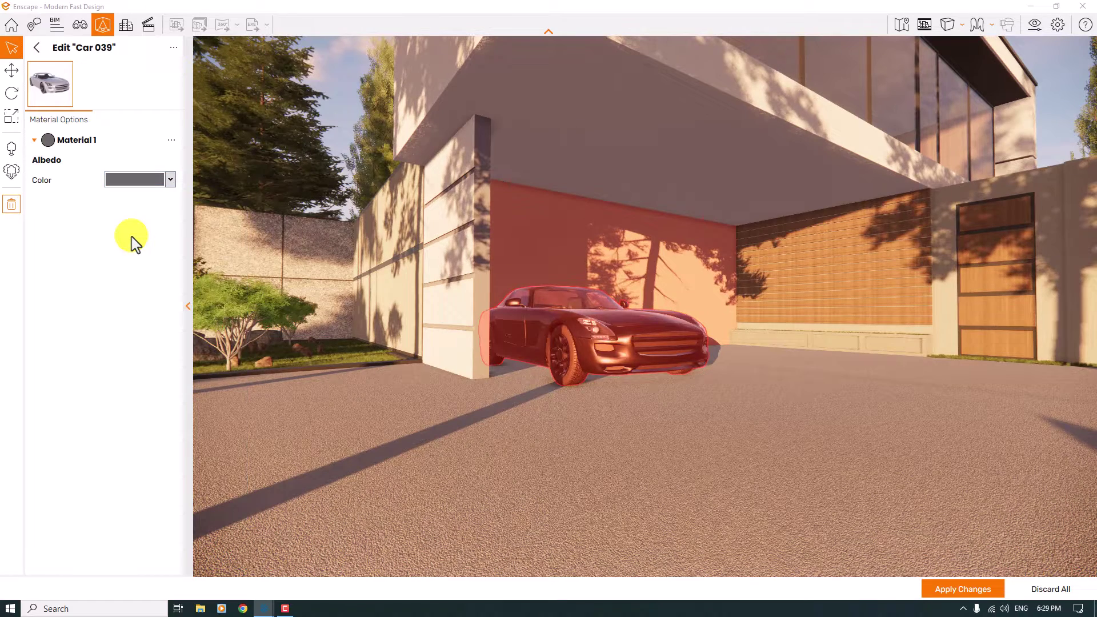
Set the albedo color of the car's Material 1 to light gray.
{"action": "left_click", "coordinate": [147, 180]}
{"action": "left_click", "coordinate": [164, 236]}
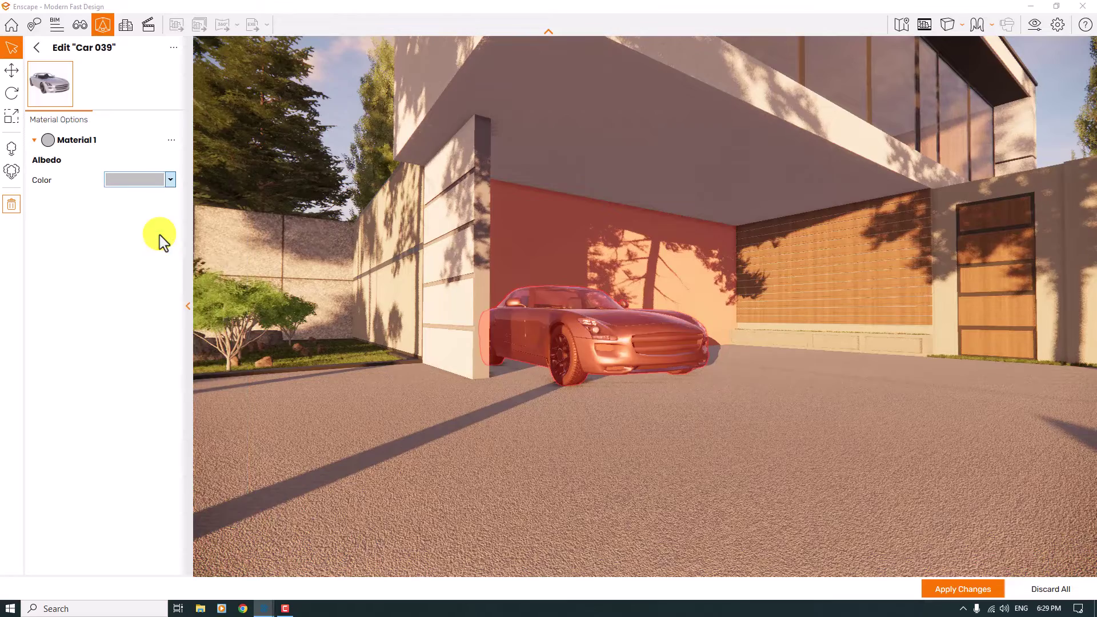
Apply the car's material color changes to the model.
{"action": "left_click", "coordinate": [950, 588]}
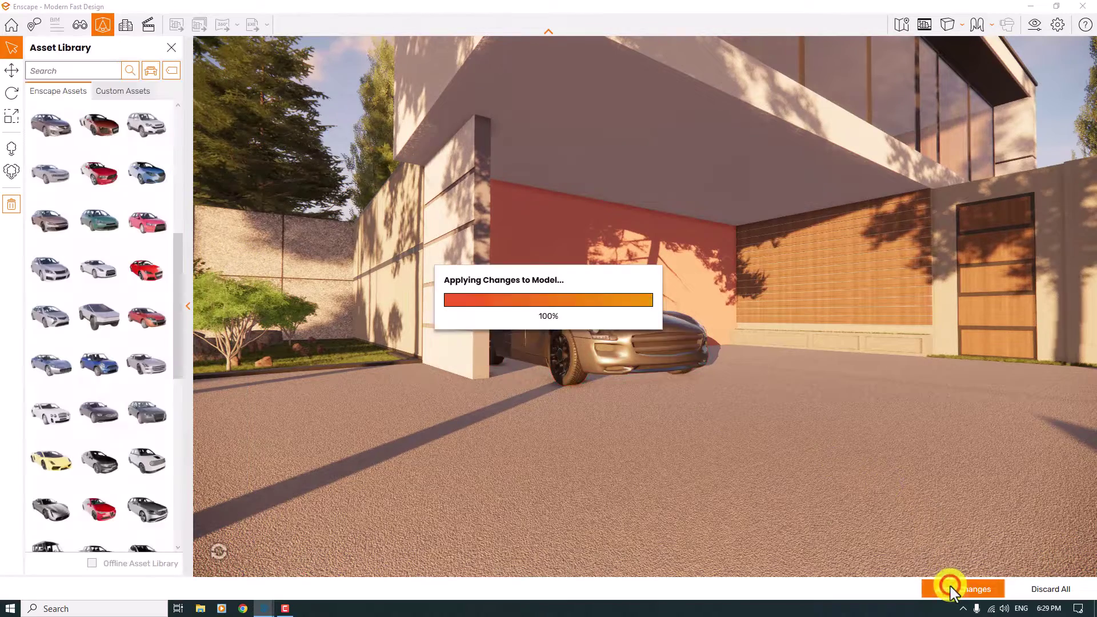
{"action": "left_click_drag", "start_coordinate": [542, 376], "coordinate": [543, 376]}
{"action": "right_click_drag", "start_coordinate": [543, 376], "coordinate": [526, 372]}
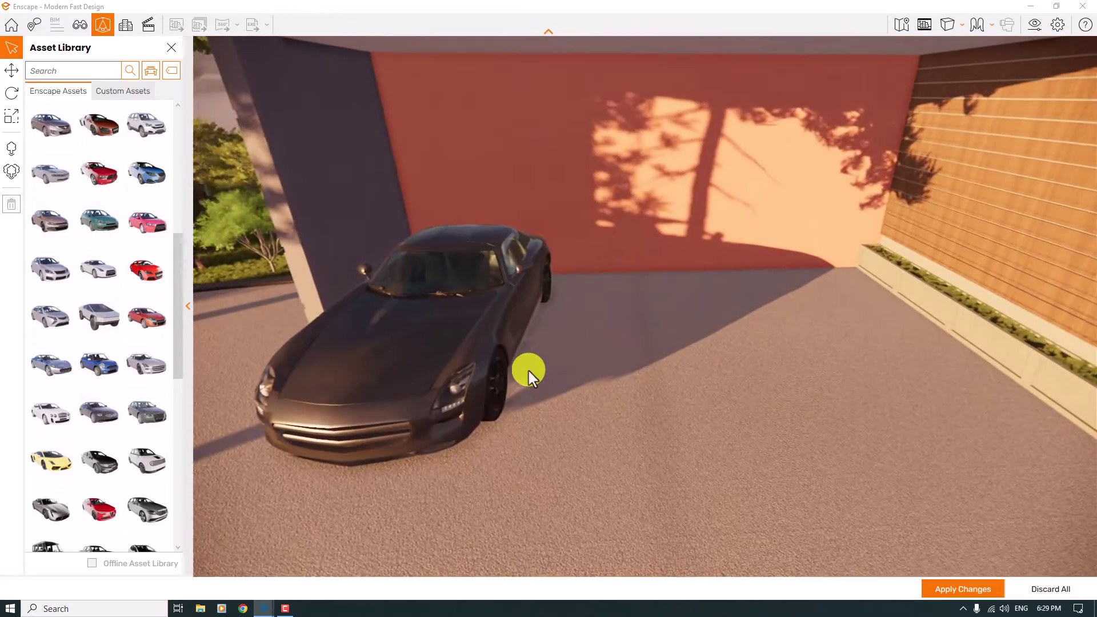
Filter the Asset Library to the People category.
{"action": "left_click", "coordinate": [153, 70]}
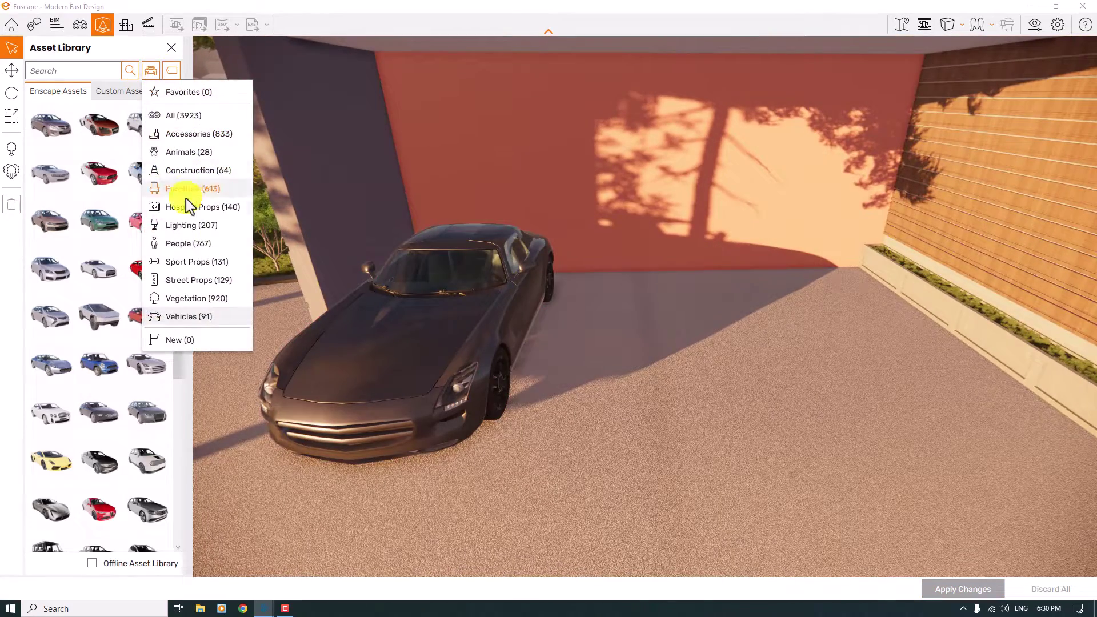
{"action": "left_click", "coordinate": [184, 243]}
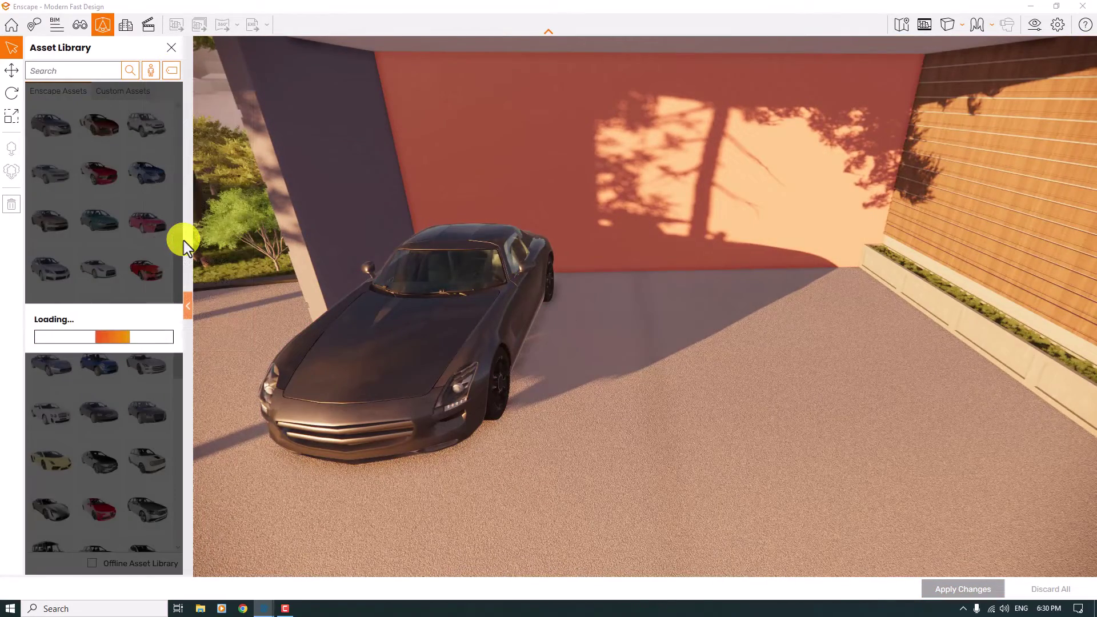
{"action": "left_click", "coordinate": [176, 70]}
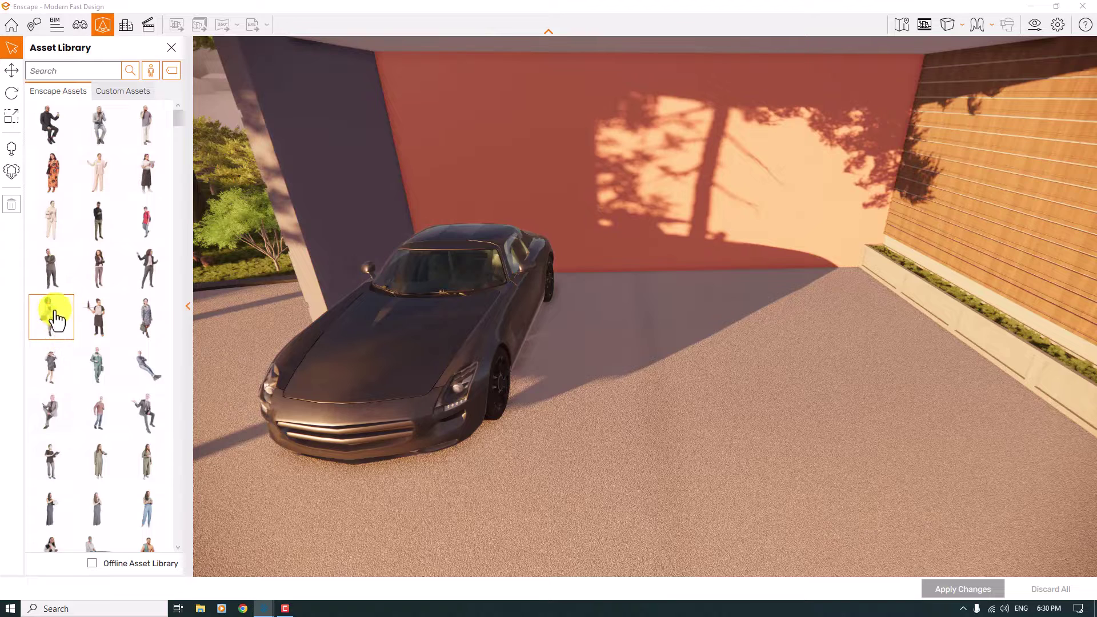
Place the asset Anissa 003: Walking on the carport pavement beside the car and apply the changes.
{"action": "scroll", "coordinate": [159, 197], "scroll_direction": "down", "scroll_amount": 5}
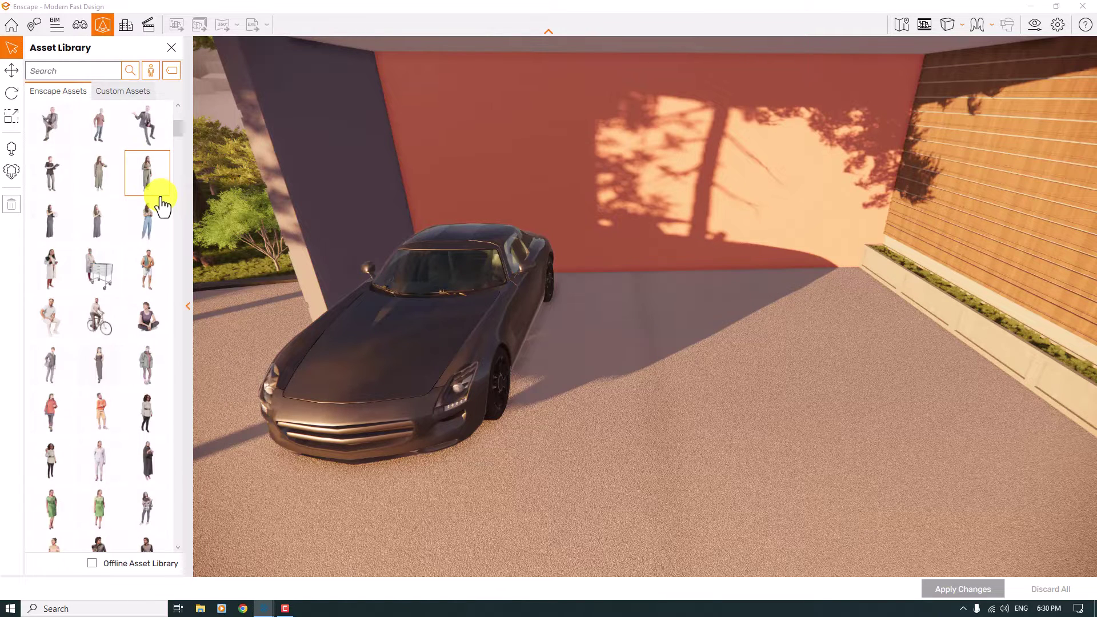
{"action": "scroll", "coordinate": [143, 265], "scroll_direction": "down", "scroll_amount": 3}
{"action": "scroll", "coordinate": [142, 266], "scroll_direction": "down", "scroll_amount": 3}
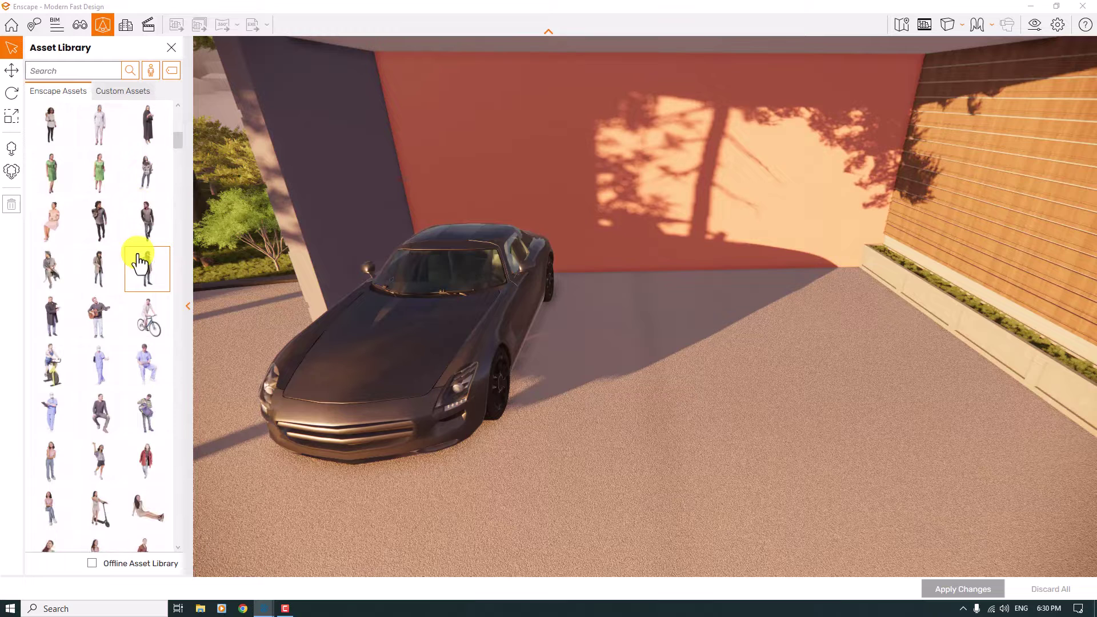
{"action": "scroll", "coordinate": [139, 263], "scroll_direction": "down", "scroll_amount": 2}
{"action": "scroll", "coordinate": [139, 260], "scroll_direction": "down", "scroll_amount": 4}
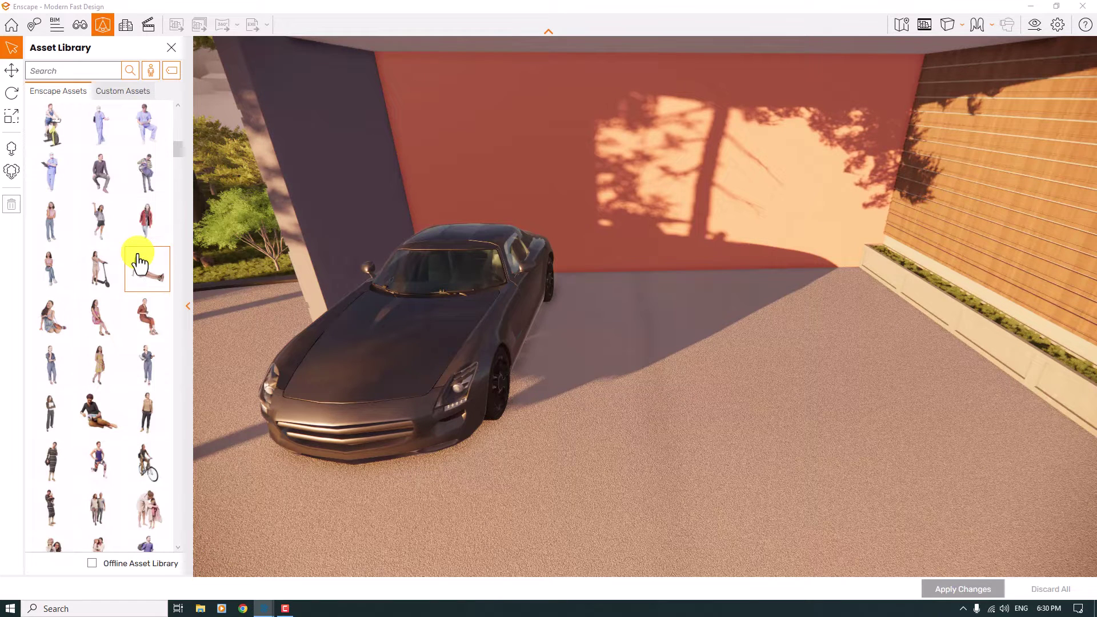
{"action": "left_click", "coordinate": [146, 222]}
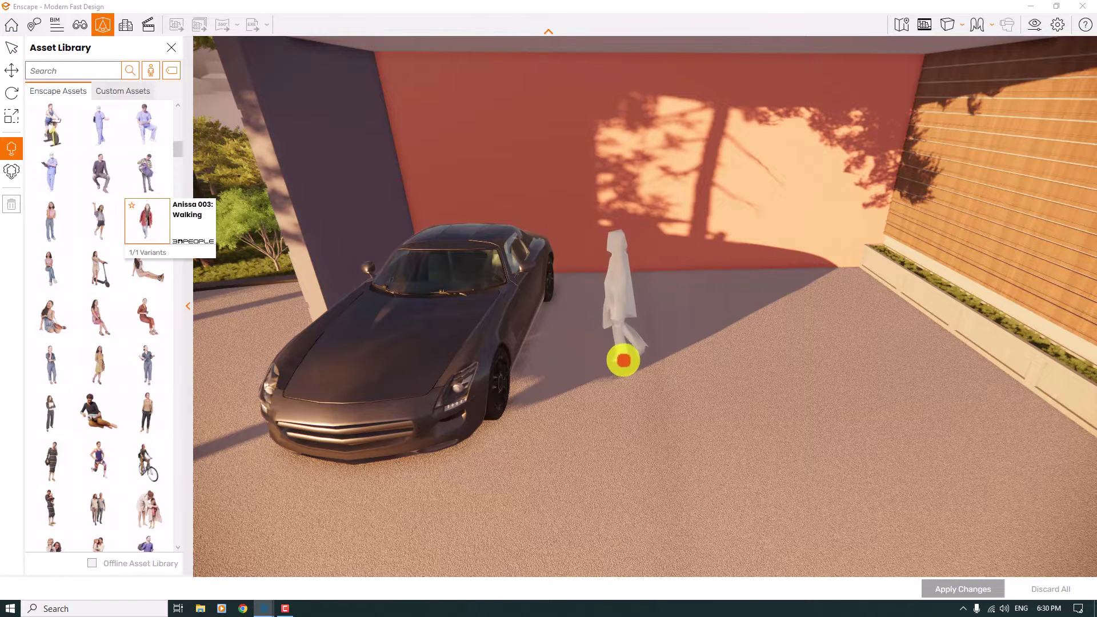
{"action": "left_click", "coordinate": [624, 359]}
{"action": "left_click", "coordinate": [957, 589]}
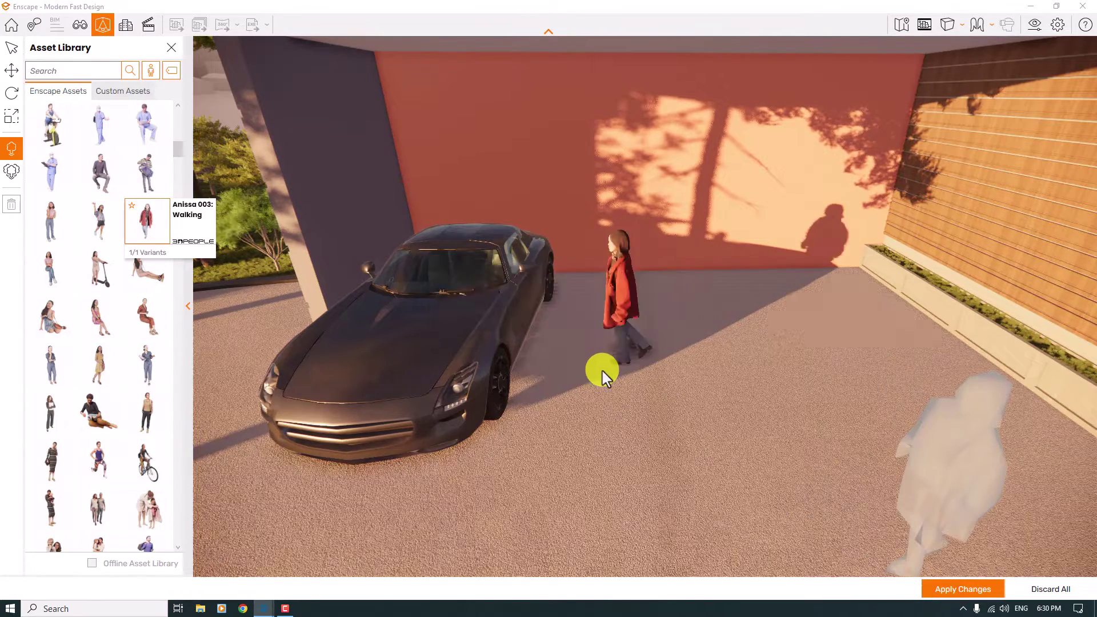
Examine the car and the placed woman from several angles, close the Asset Library and move to the planter box by the wood wall.
{"action": "right_click_drag", "start_coordinate": [605, 371], "coordinate": [643, 385]}
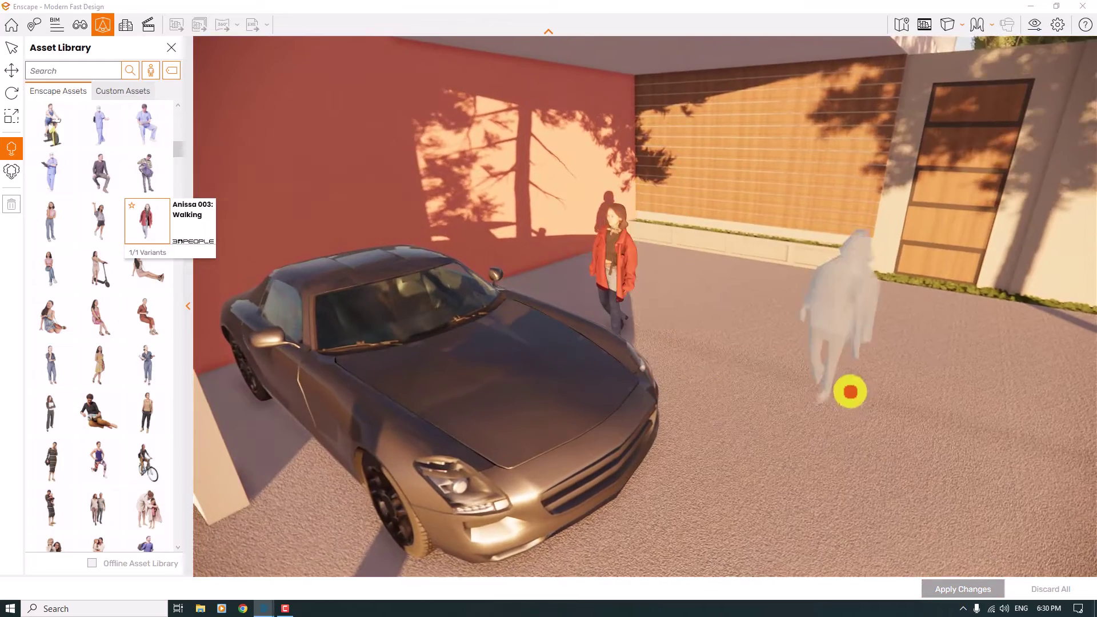
{"action": "right_click_drag", "start_coordinate": [847, 392], "coordinate": [852, 392]}
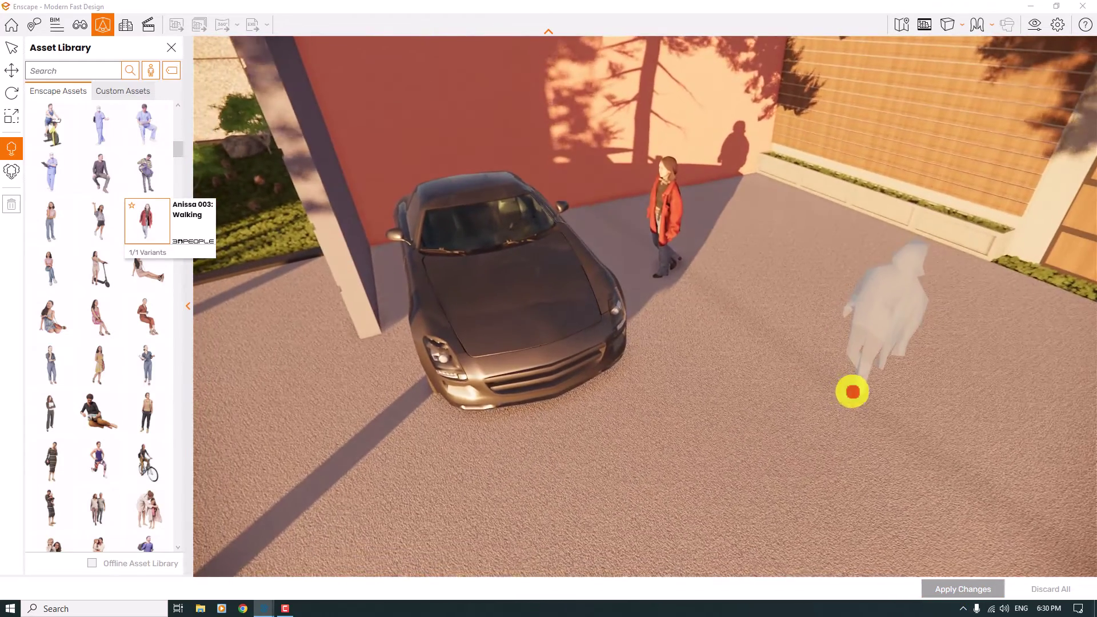
{"action": "mouse_move", "coordinate": [343, 293]}
{"action": "left_mouse_down"}
{"action": "mouse_move", "coordinate": [710, 108]}
{"action": "mouse_move", "coordinate": [733, 134]}
{"action": "left_mouse_up"}
{"action": "scroll", "coordinate": [734, 134], "scroll_direction": "up", "scroll_amount": 4}
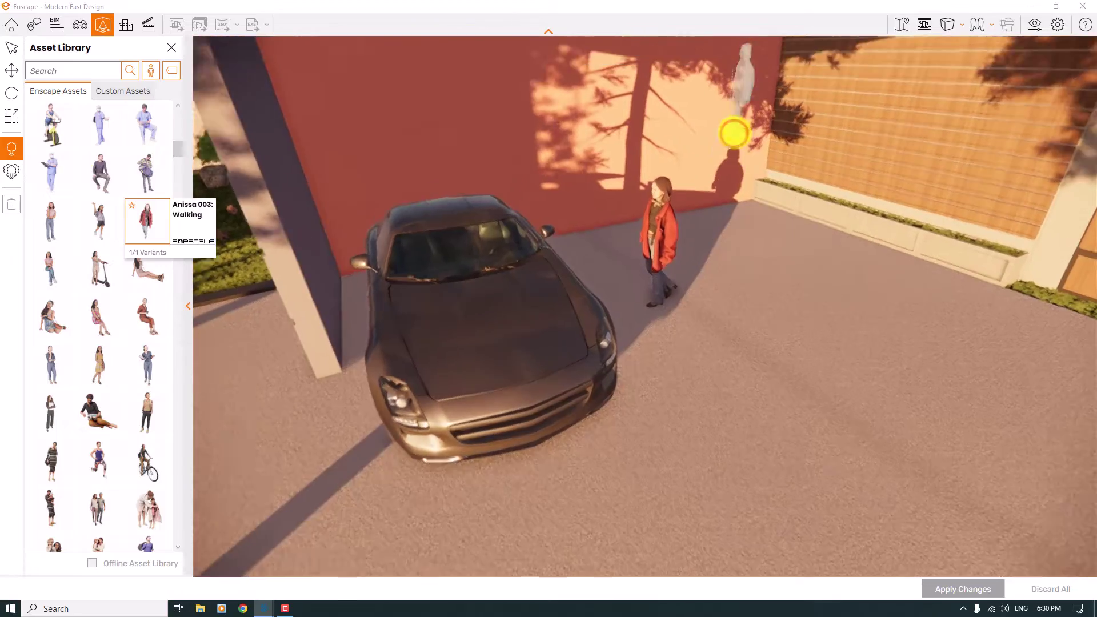
{"action": "middle_click_drag", "start_coordinate": [735, 137], "coordinate": [734, 133]}
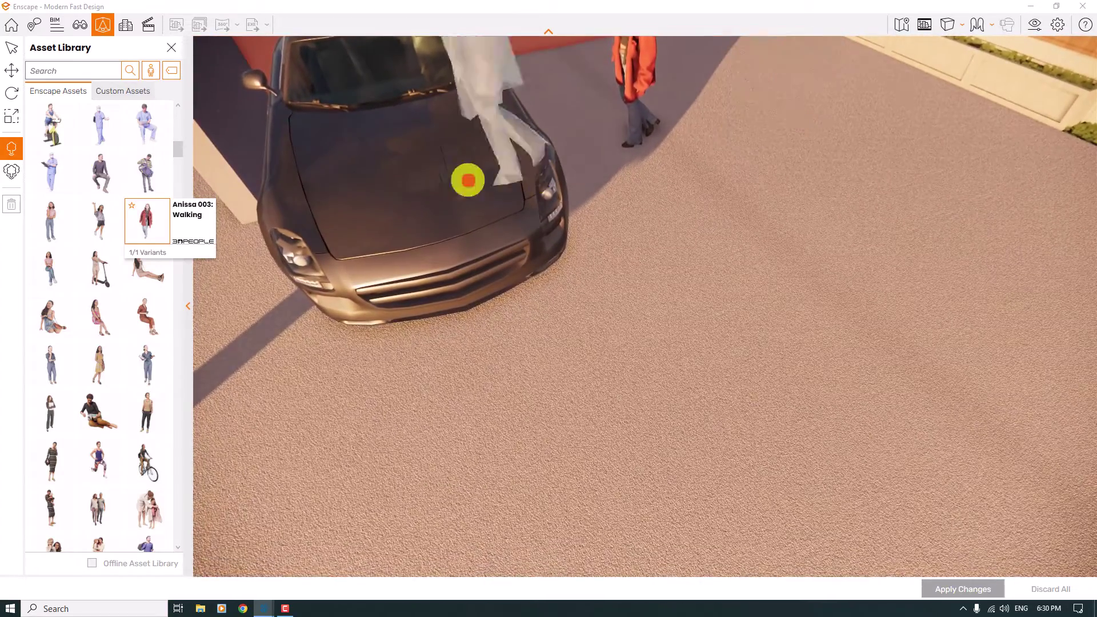
{"action": "left_click", "coordinate": [171, 49]}
{"action": "left_click_drag", "start_coordinate": [757, 289], "coordinate": [758, 291]}
{"action": "key", "text": "s"}
{"action": "key", "text": "w"}
{"action": "key", "text": "e"}
{"action": "key", "text": "w"}
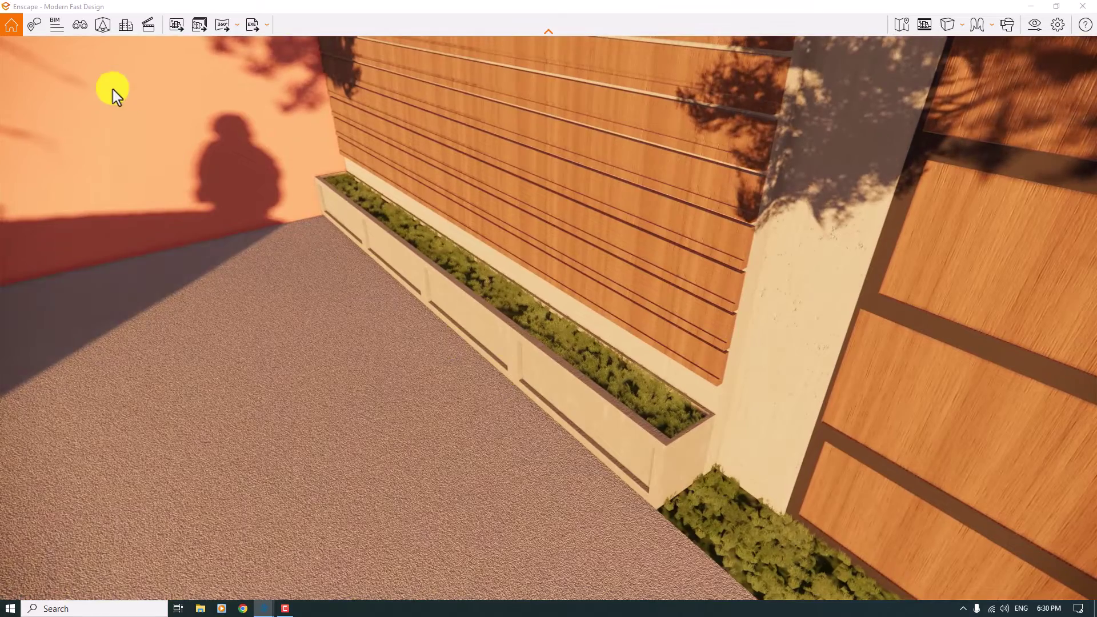
Start multi-asset placement in the Asset Library and choose the planter box's plant bed as the area to fill.
{"action": "left_click", "coordinate": [99, 24]}
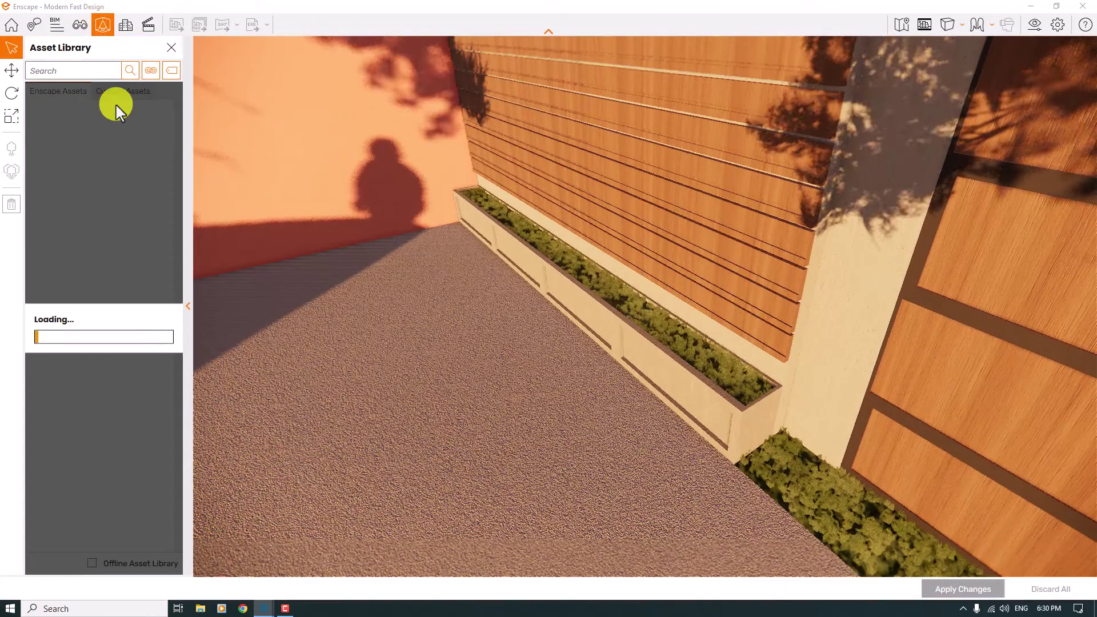
{"action": "left_click", "coordinate": [11, 171]}
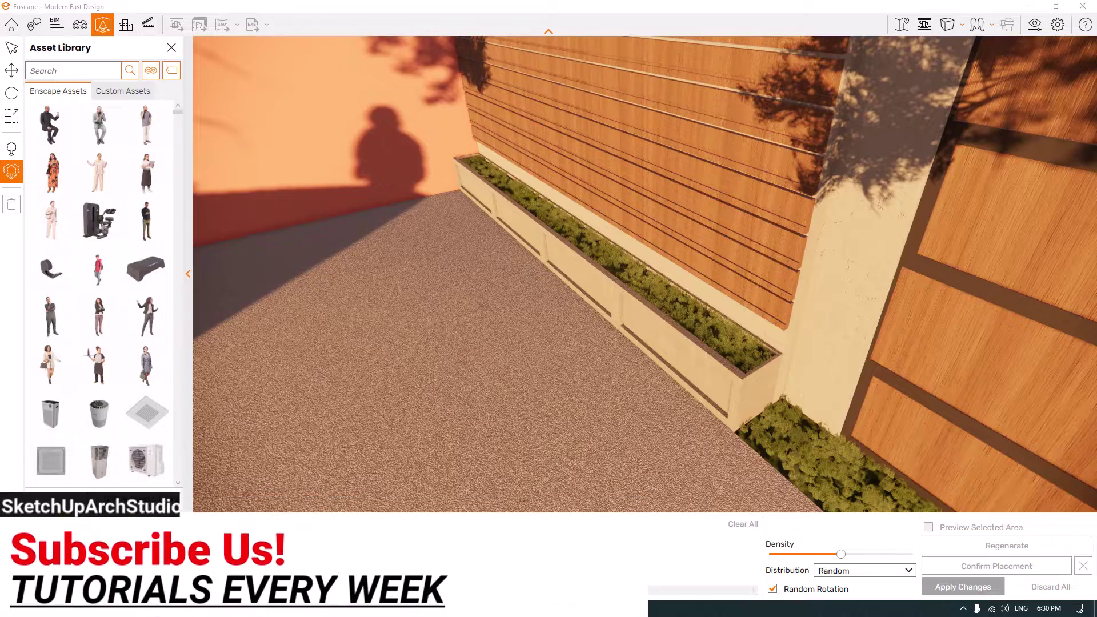
{"action": "left_click", "coordinate": [588, 265]}
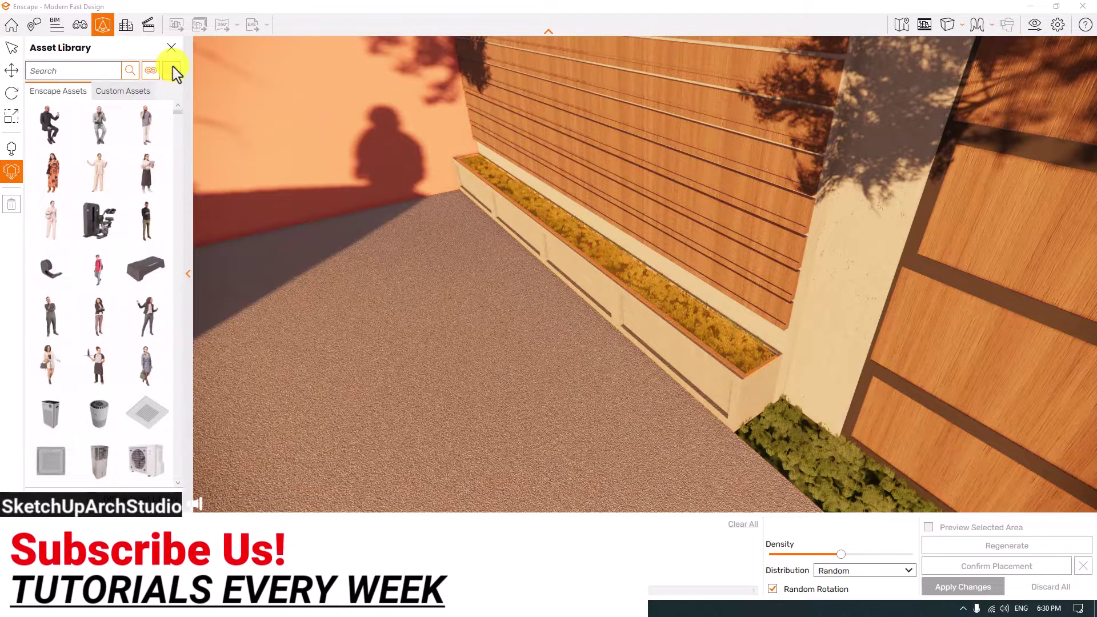
{"action": "left_click", "coordinate": [172, 70]}
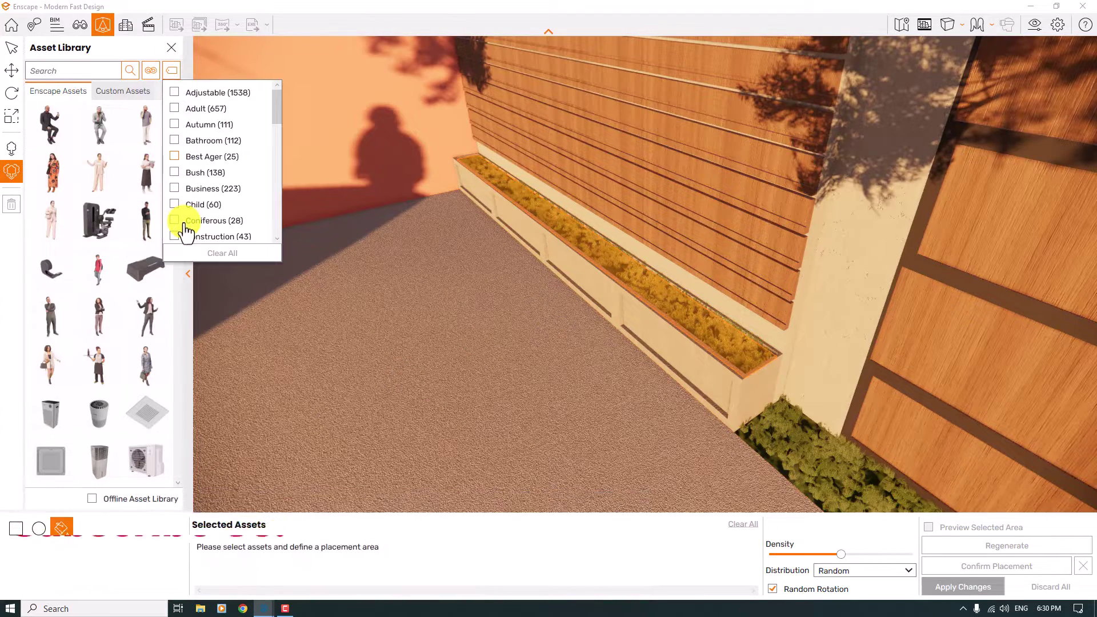
{"action": "left_click", "coordinate": [151, 70]}
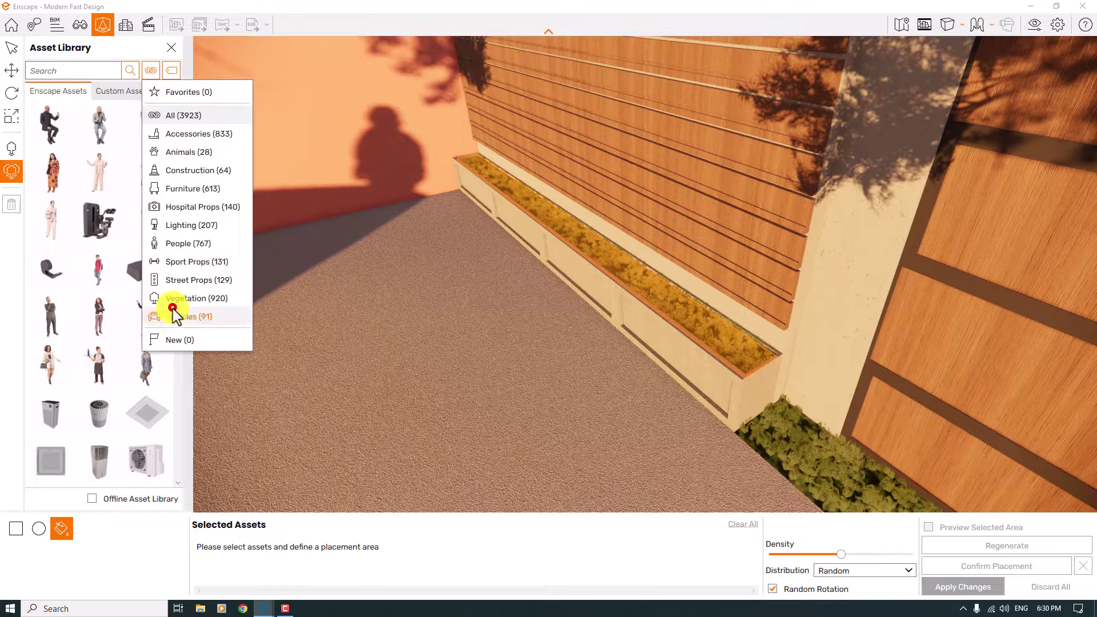
{"action": "left_click", "coordinate": [174, 317]}
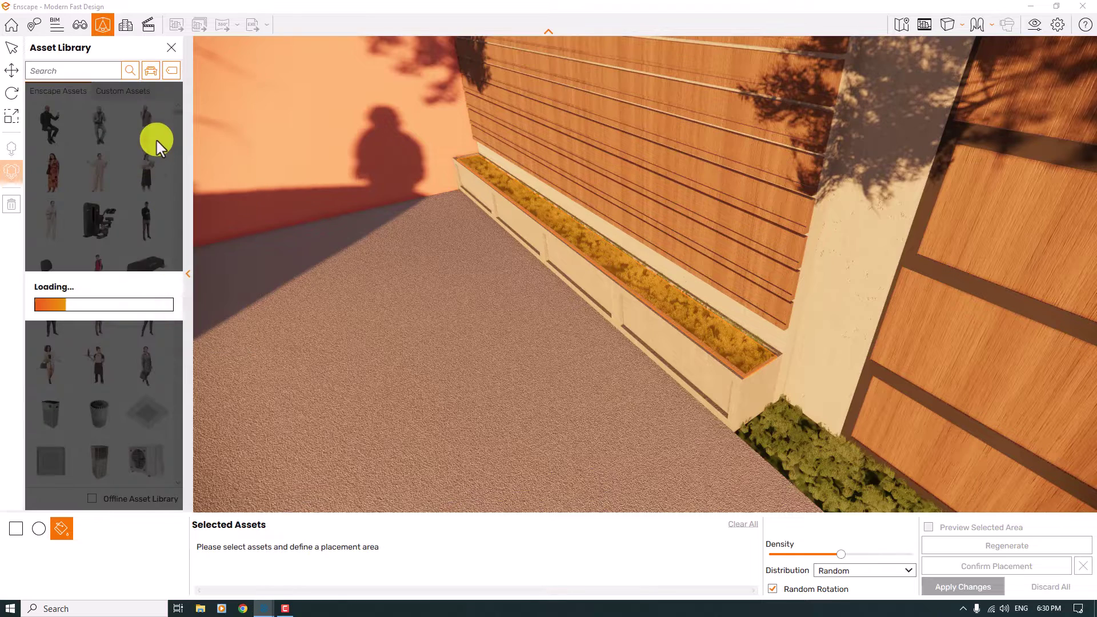
Filter the Asset Library to the Vegetation category with the Flower tag.
{"action": "left_click", "coordinate": [152, 71]}
{"action": "left_click", "coordinate": [177, 299]}
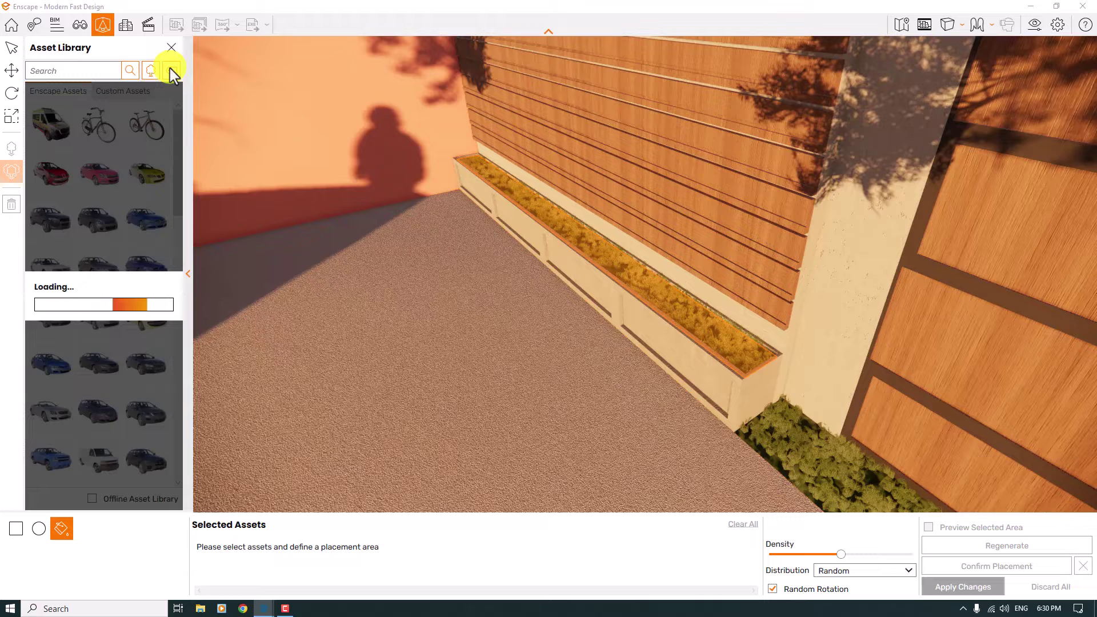
{"action": "left_click", "coordinate": [171, 70]}
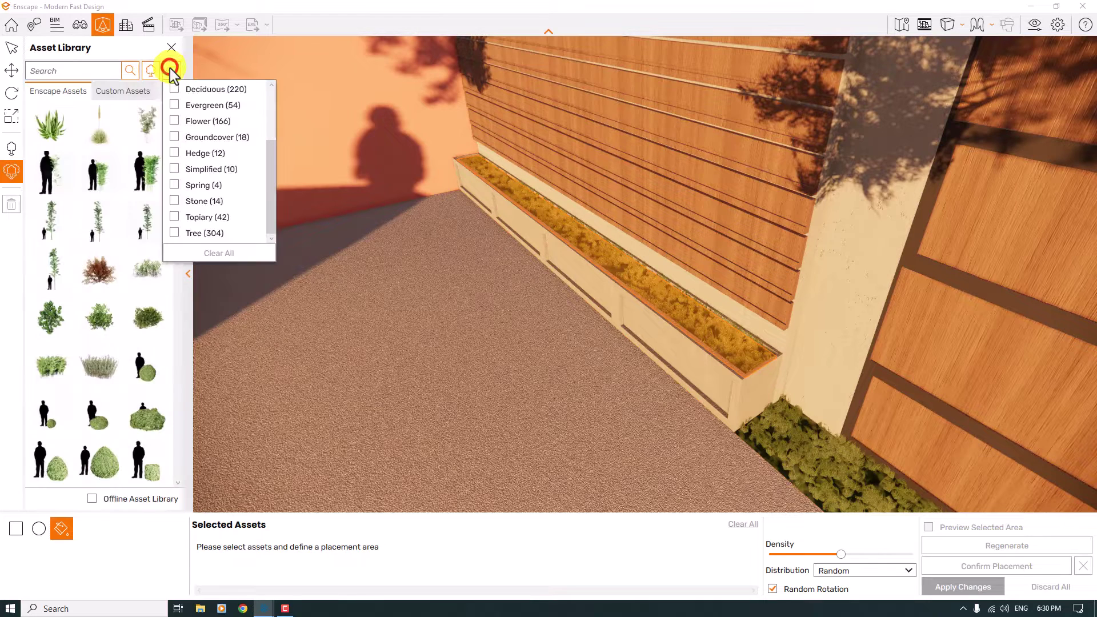
{"action": "left_click", "coordinate": [175, 121]}
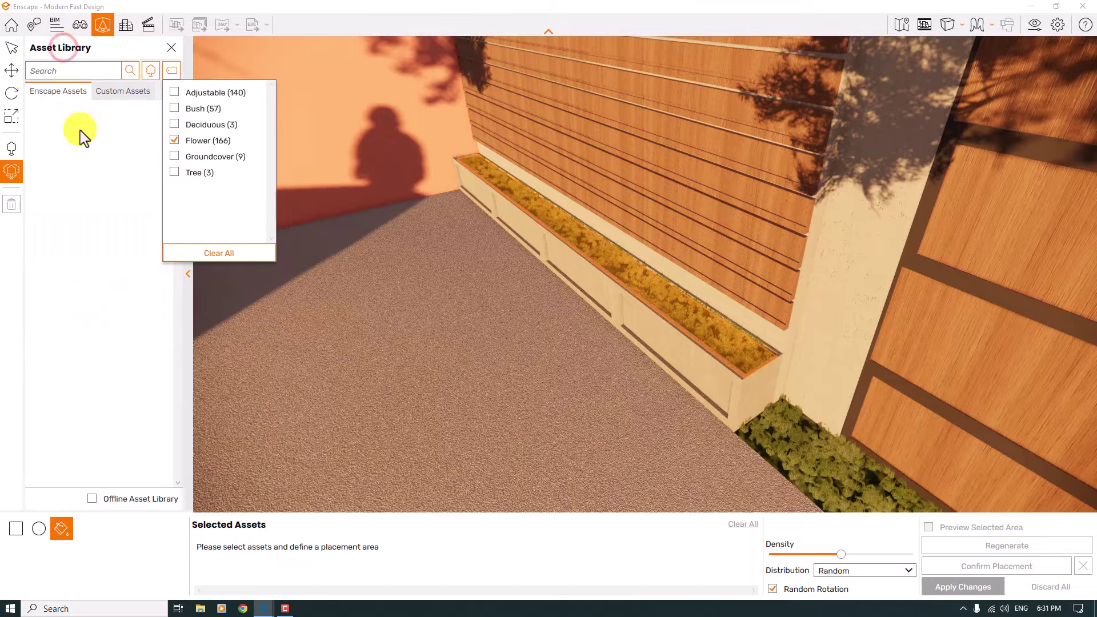
{"action": "left_click", "coordinate": [129, 131]}
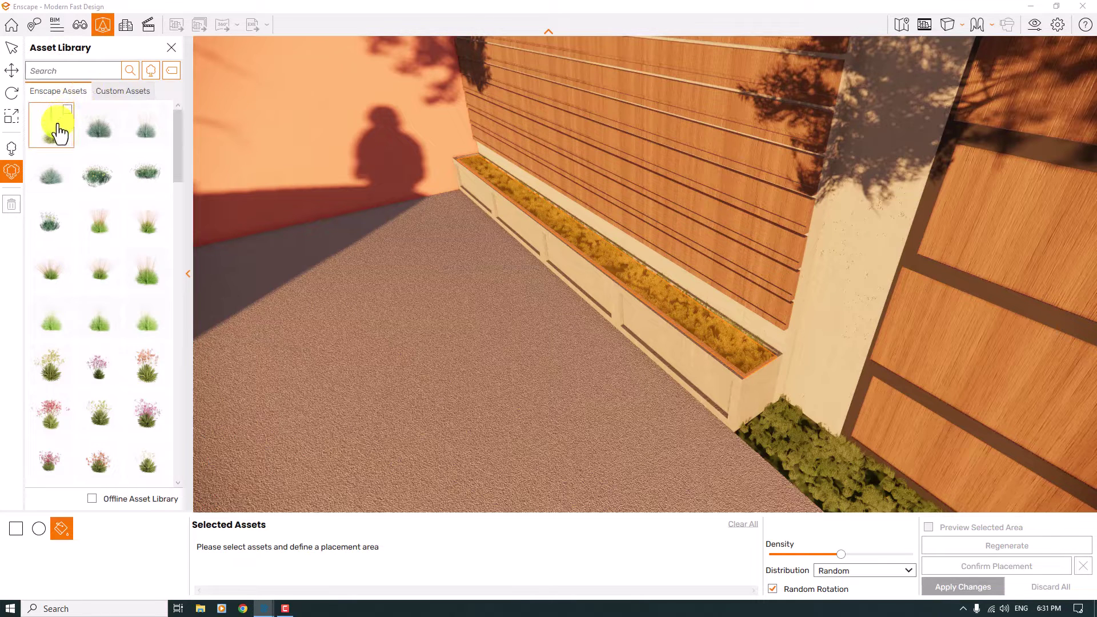
Try to fill the planter bed with Flower 023: Dandelion Flower, dropping Flower 018: Daisy from the selection, and close the Asset Library.
{"action": "scroll", "coordinate": [57, 131], "scroll_direction": "down", "scroll_amount": 10}
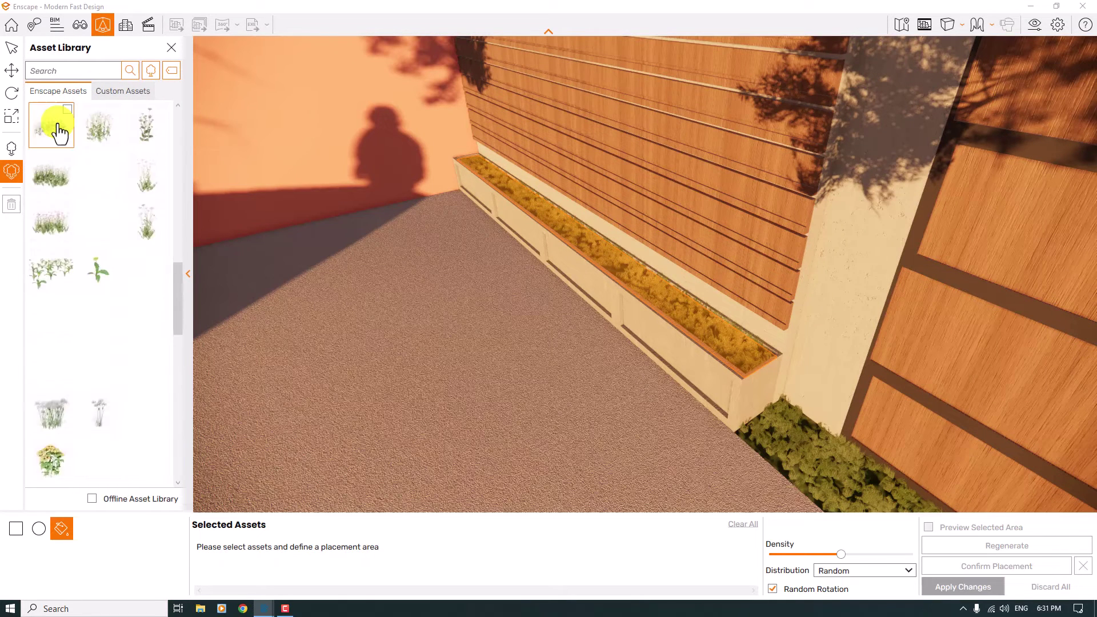
{"action": "left_click", "coordinate": [144, 170]}
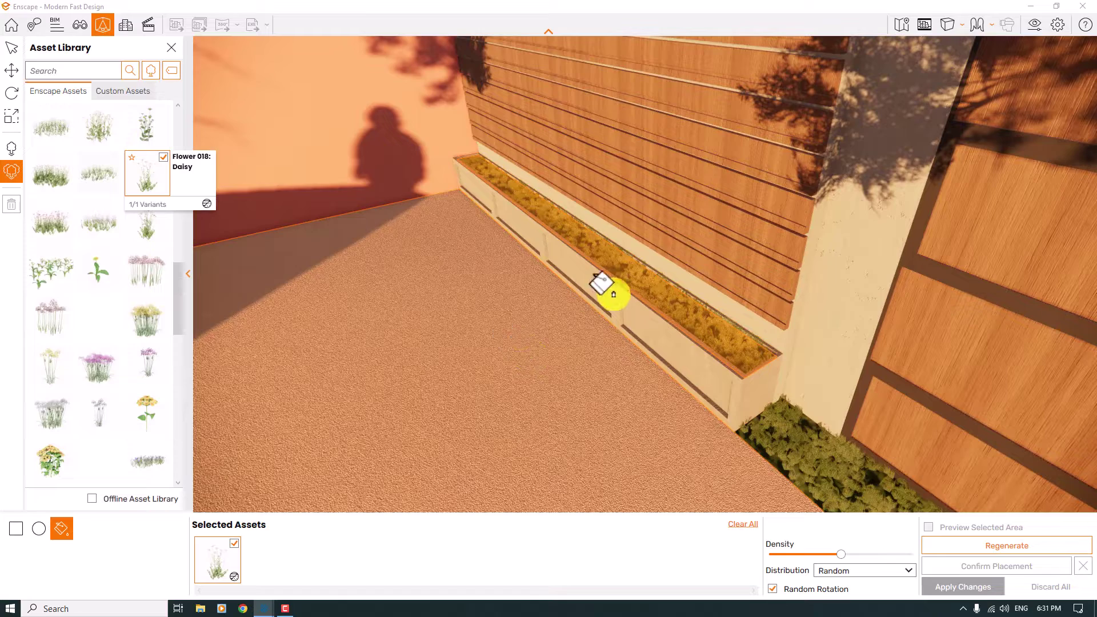
{"action": "left_click", "coordinate": [104, 275]}
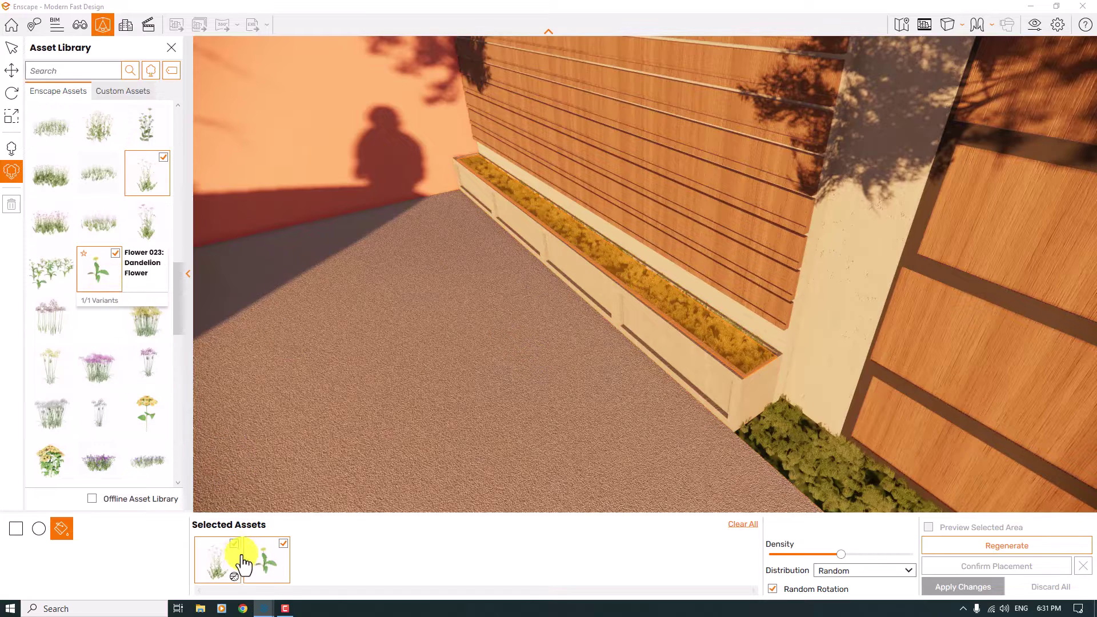
{"action": "left_click", "coordinate": [234, 543]}
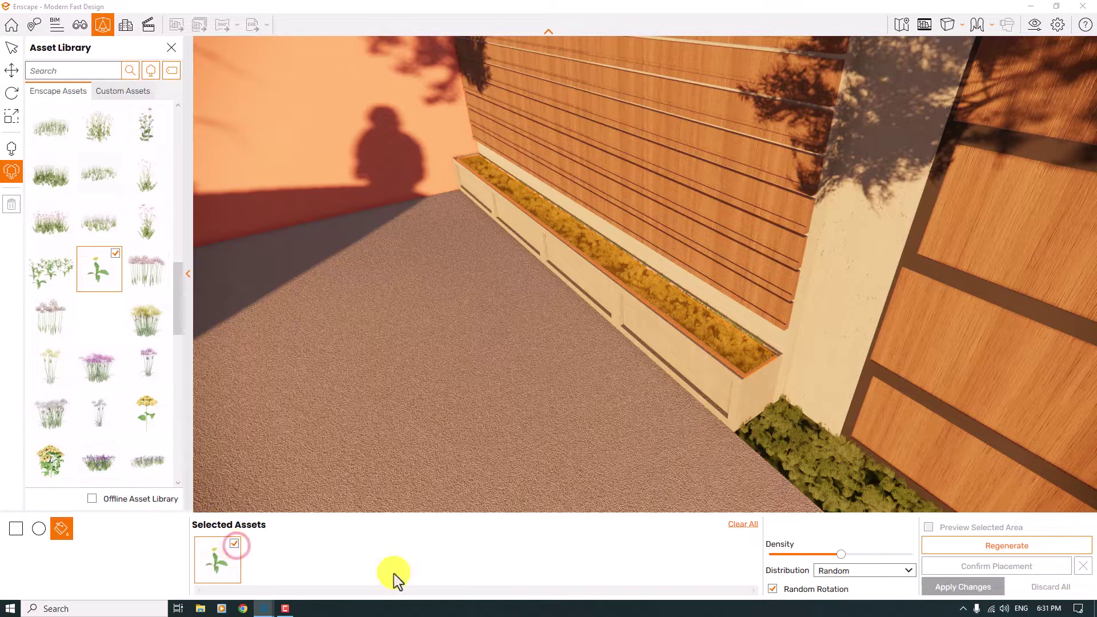
{"action": "left_click", "coordinate": [1012, 546]}
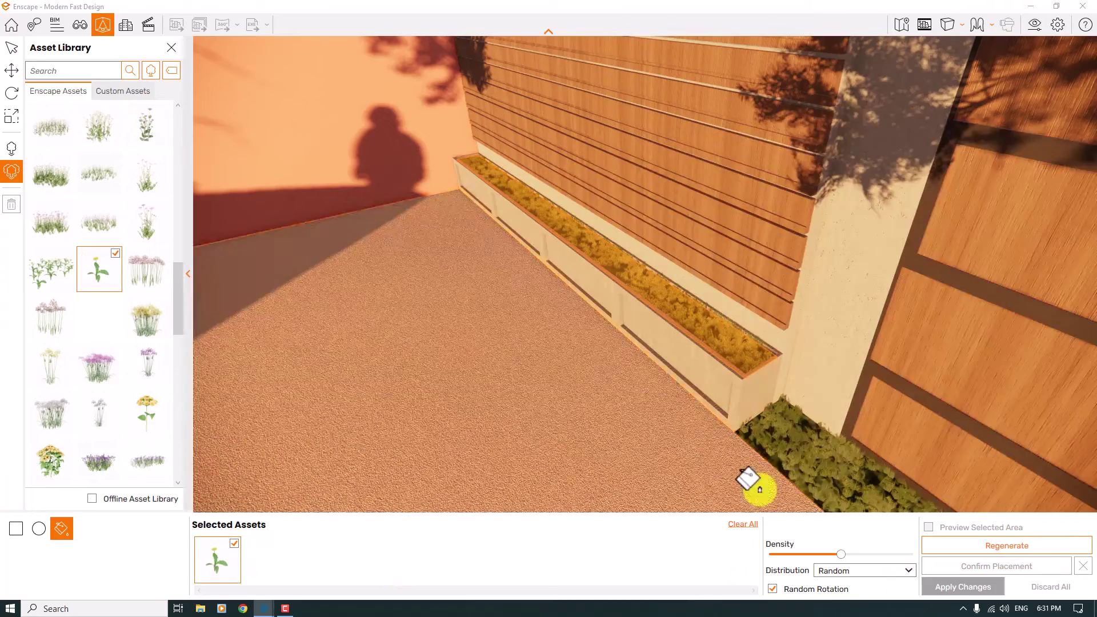
{"action": "key", "text": "s"}
{"action": "right_click_drag", "start_coordinate": [472, 323], "coordinate": [472, 321]}
{"action": "left_click", "coordinate": [173, 45]}
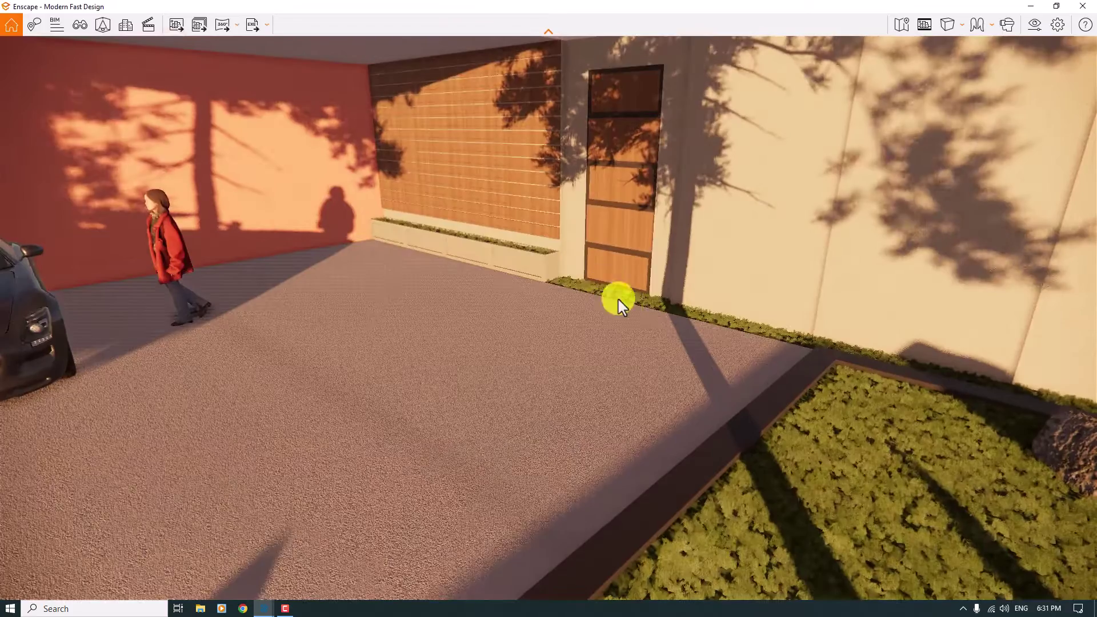
Restore the saved view 1 of the house exterior and close View Management.
{"action": "left_click_drag", "start_coordinate": [598, 348], "coordinate": [598, 348]}
{"action": "key", "text": "s"}
{"action": "key", "text": "s"}
{"action": "key", "text": "s"}
{"action": "key", "text": "a"}
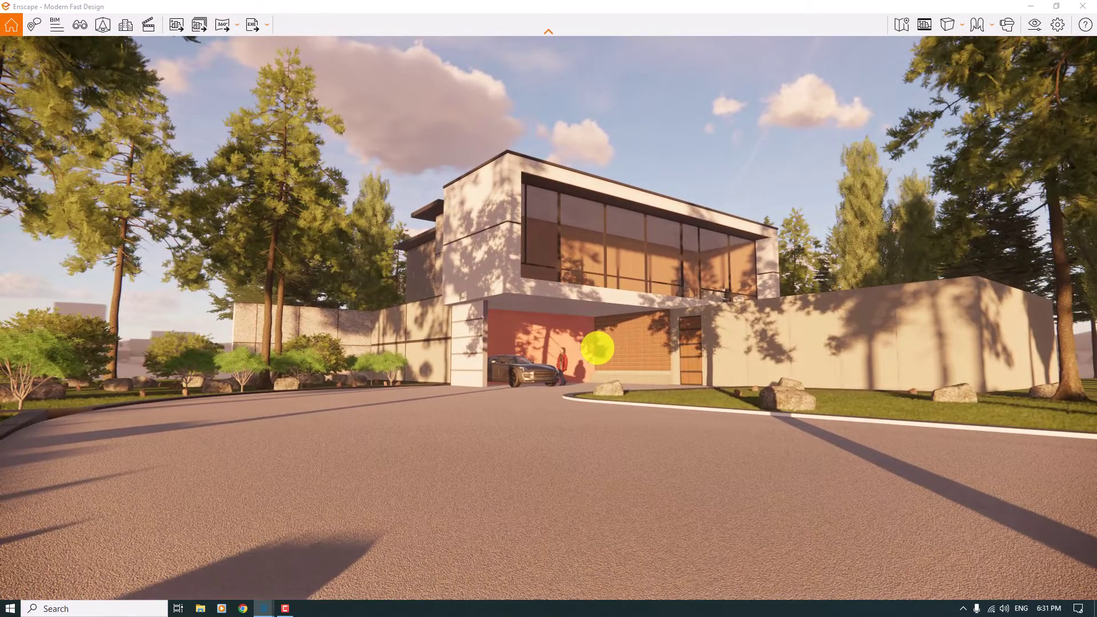
{"action": "key", "text": "c"}
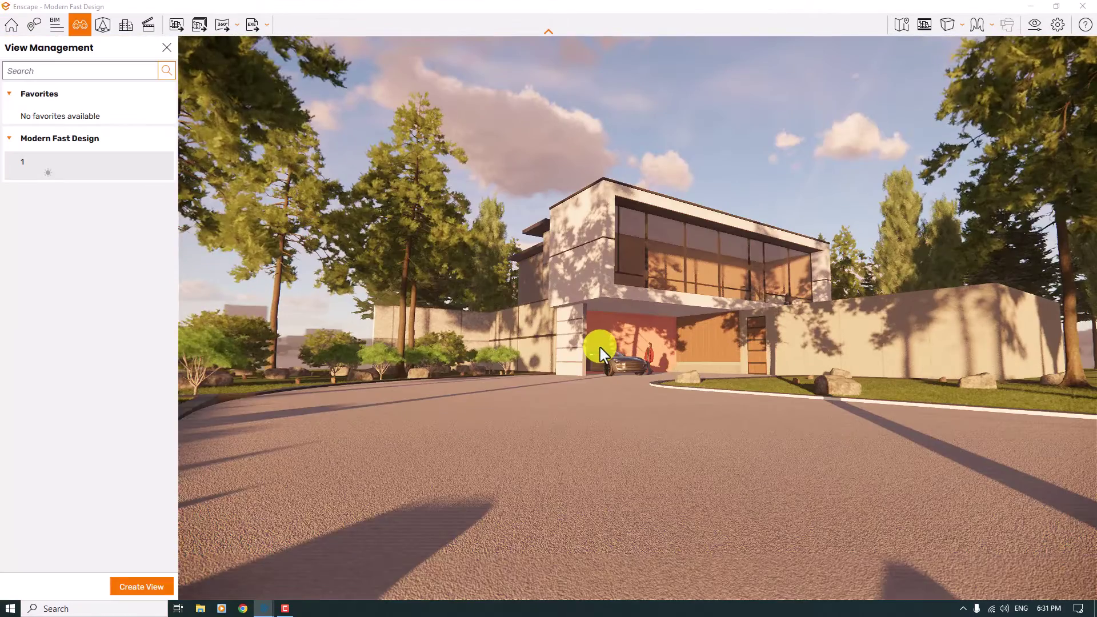
{"action": "left_click", "coordinate": [40, 171]}
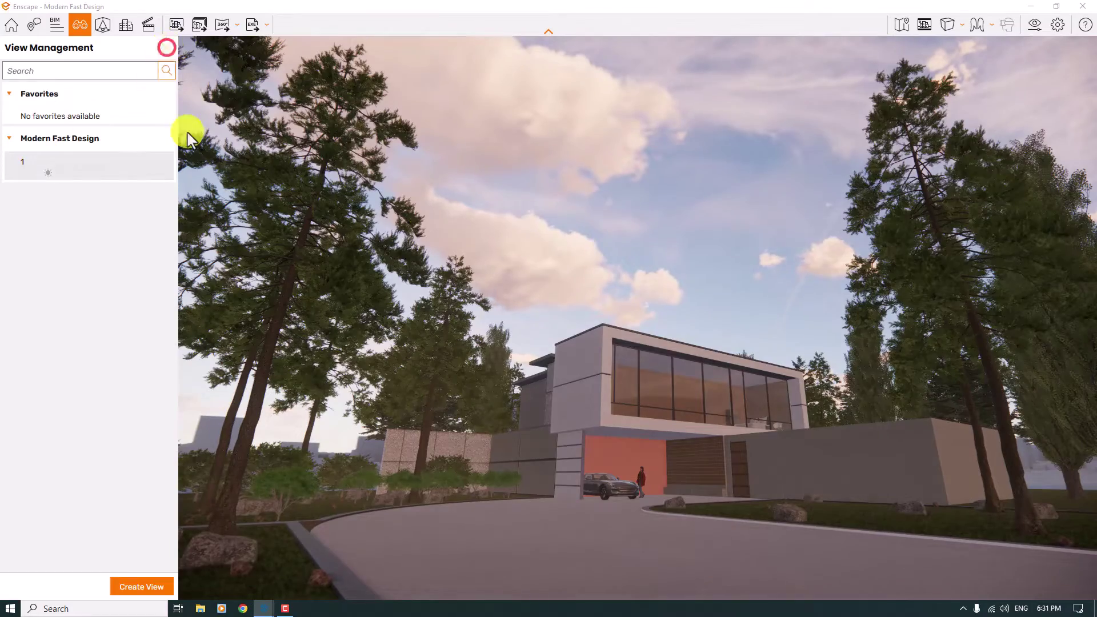
{"action": "left_click", "coordinate": [167, 48]}
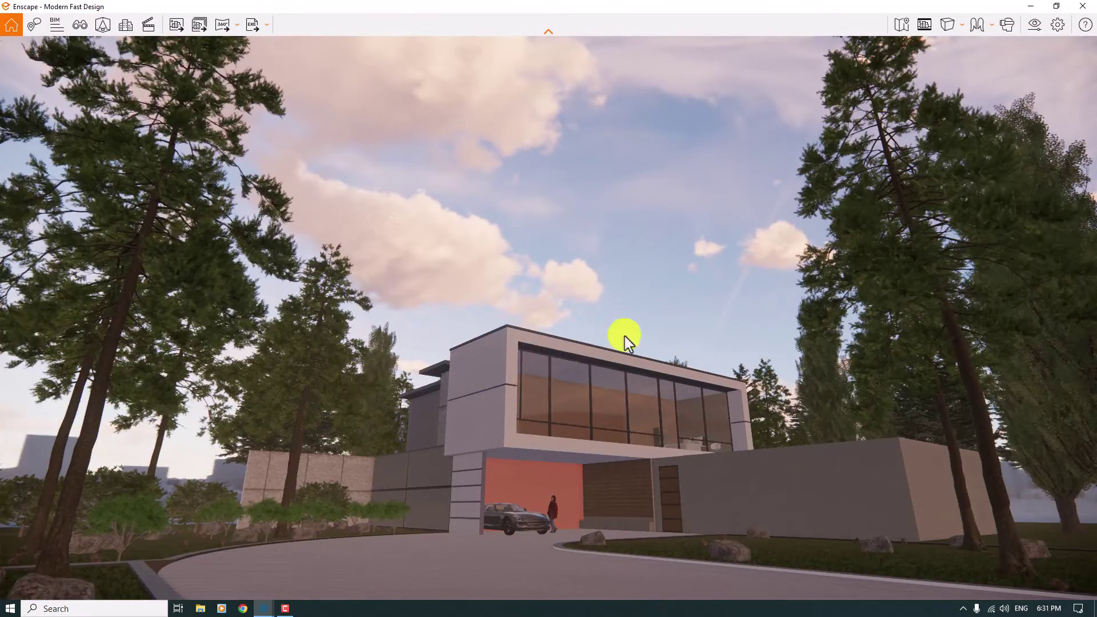
Turn on the safe frame for the house exterior view and switch the camera projection to Two-Point.
{"action": "left_click", "coordinate": [917, 30]}
{"action": "left_click", "coordinate": [948, 26]}
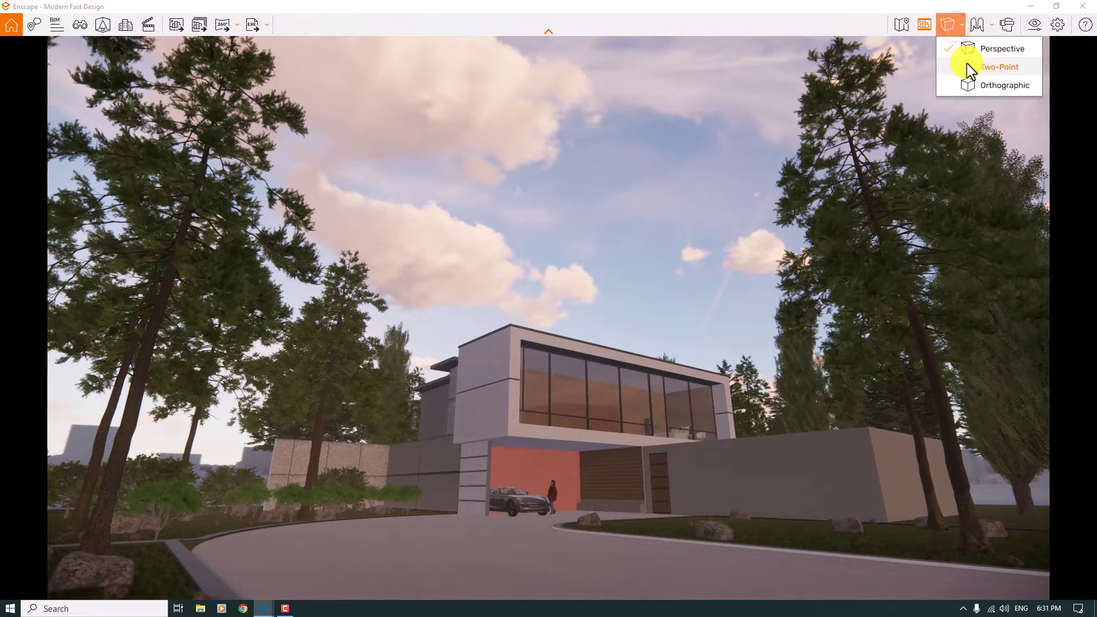
{"action": "left_click", "coordinate": [970, 68]}
{"action": "left_click", "coordinate": [637, 330]}
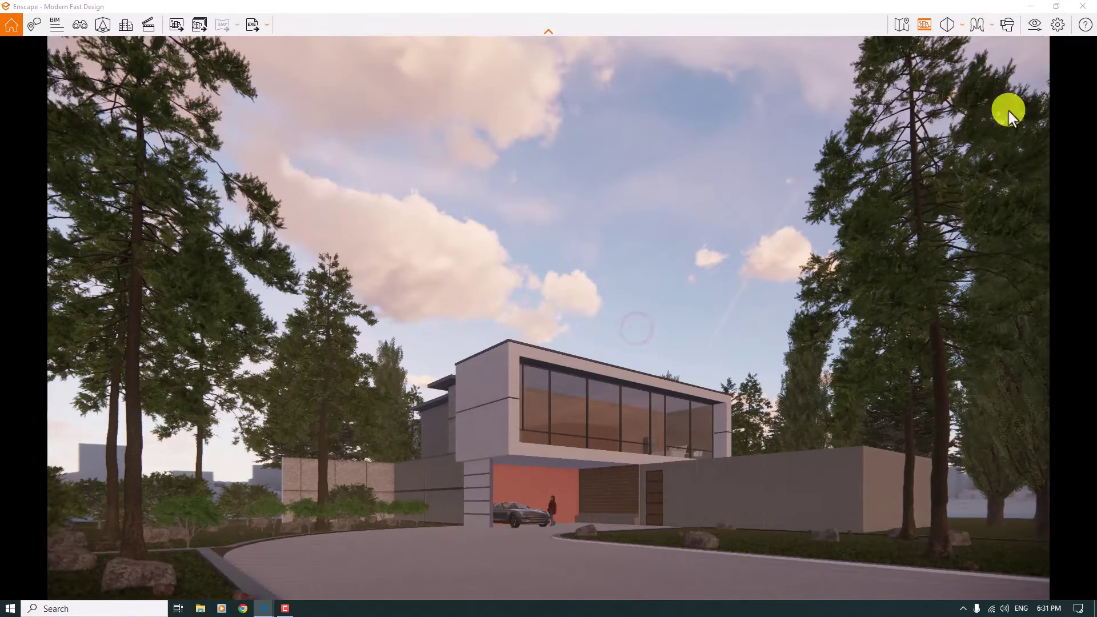
Set the camera's horizontal field of view to 46° in Visual Settings and close the window.
{"action": "left_click", "coordinate": [1035, 25]}
{"action": "left_click_drag", "start_coordinate": [587, 337], "coordinate": [480, 339]}
{"action": "left_click", "coordinate": [476, 337]}
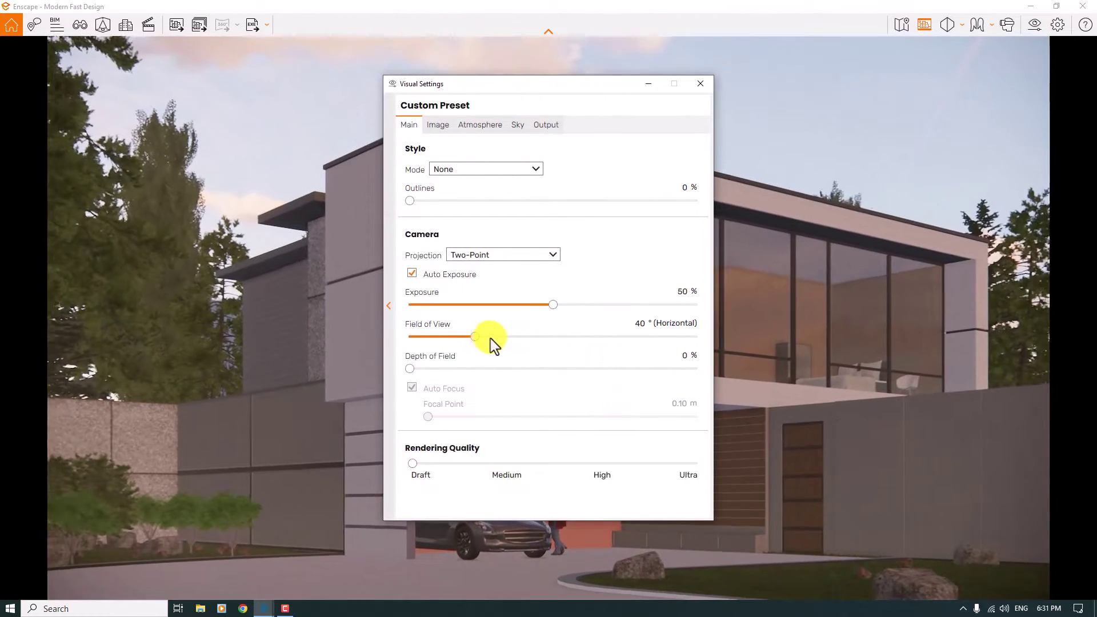
{"action": "left_click", "coordinate": [492, 338]}
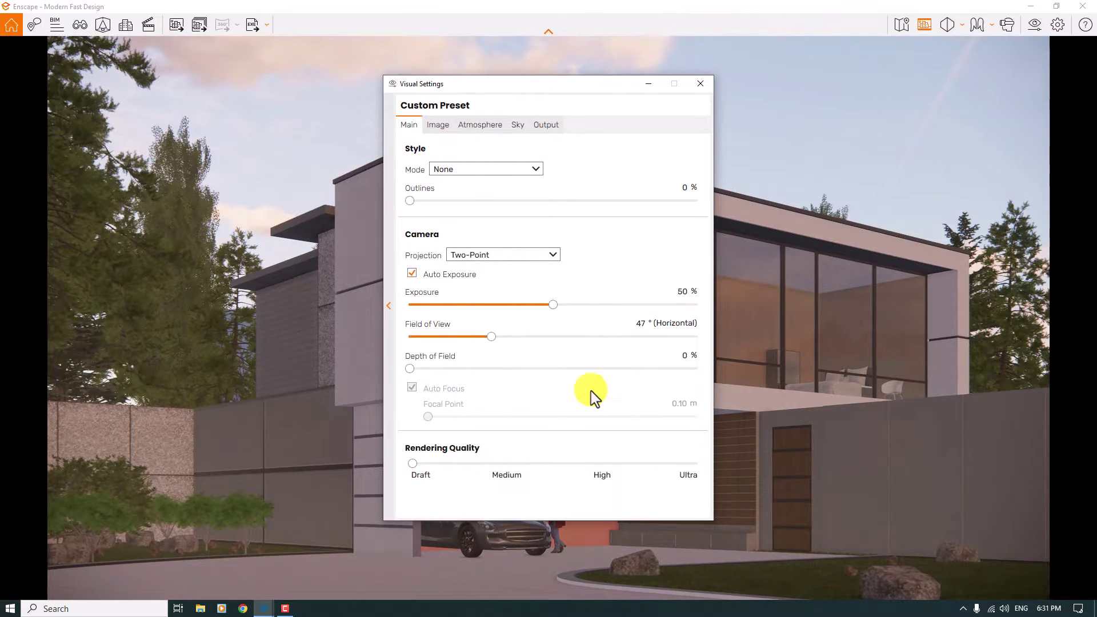
{"action": "key", "text": "Return"}
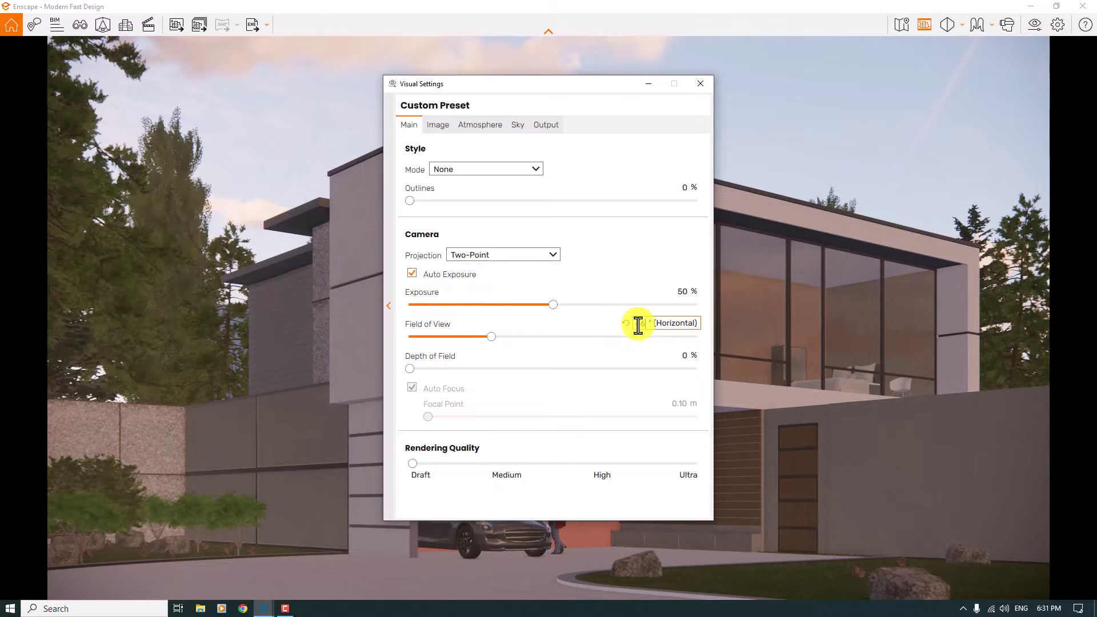
{"action": "left_click", "coordinate": [701, 84]}
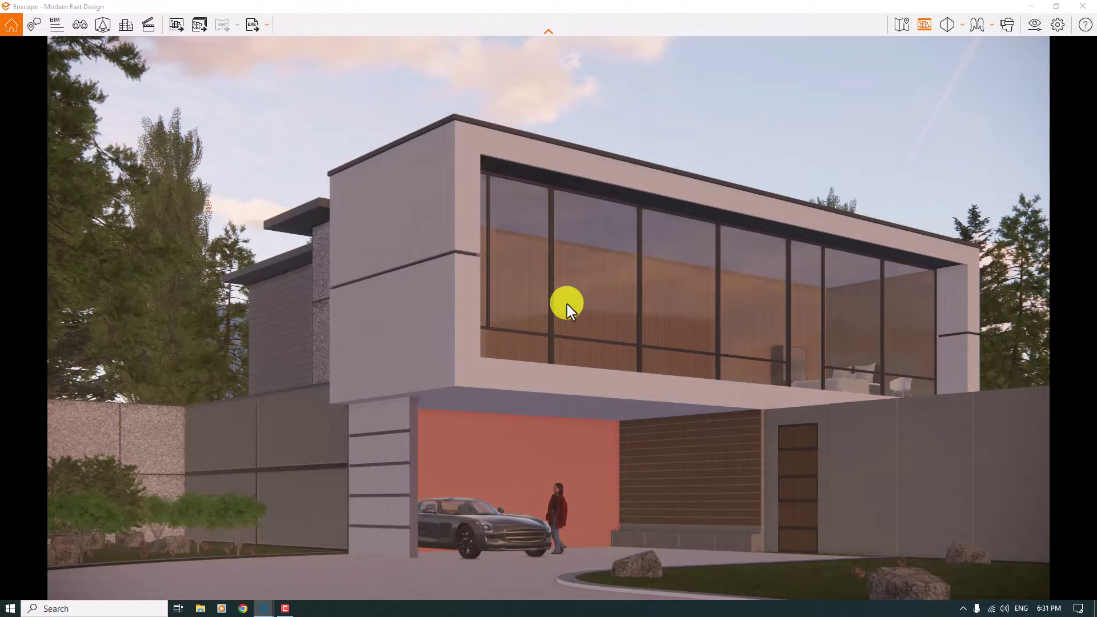
Shift the time of day to bright daylight with tree shadows across the facade, and reopen Visual Settings.
{"action": "right_click_drag", "start_coordinate": [567, 303], "coordinate": [567, 303], "text": "shift"}
{"action": "key", "text": "End"}
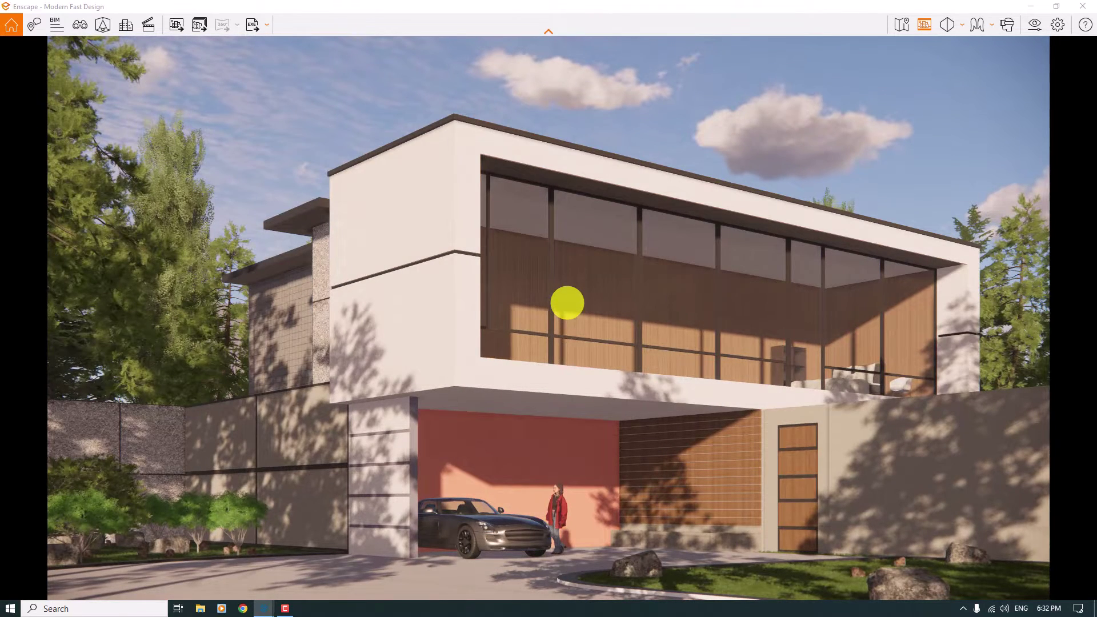
{"action": "left_click", "coordinate": [1035, 27]}
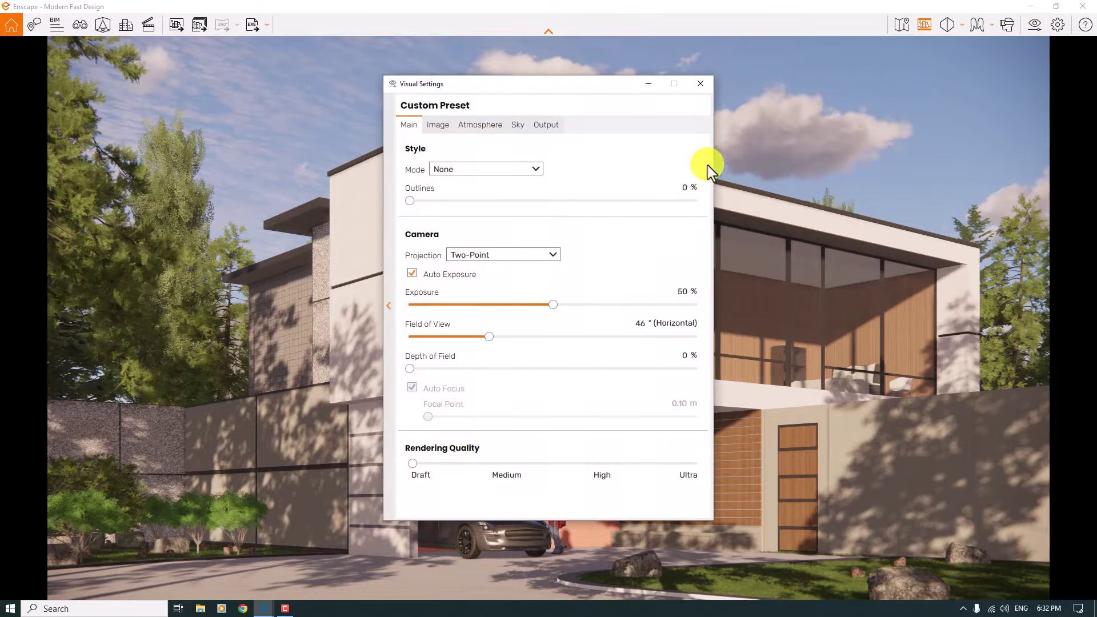
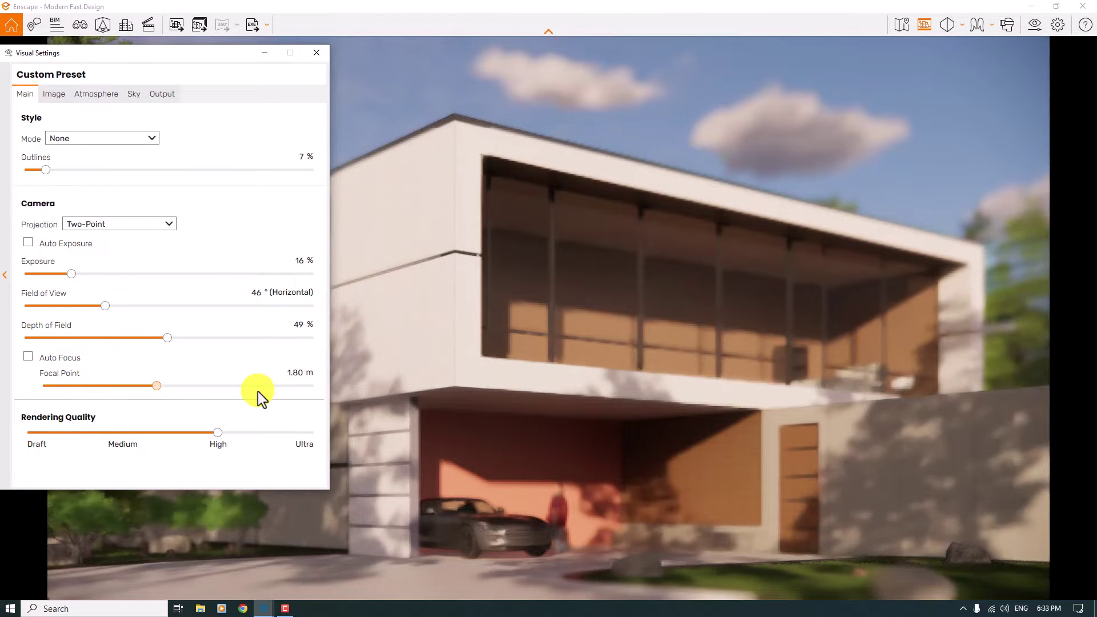
Set the camera's focal point to 22.28 m by focusing on the scene, and set the depth of field to 9%.
{"action": "key", "text": "f"}
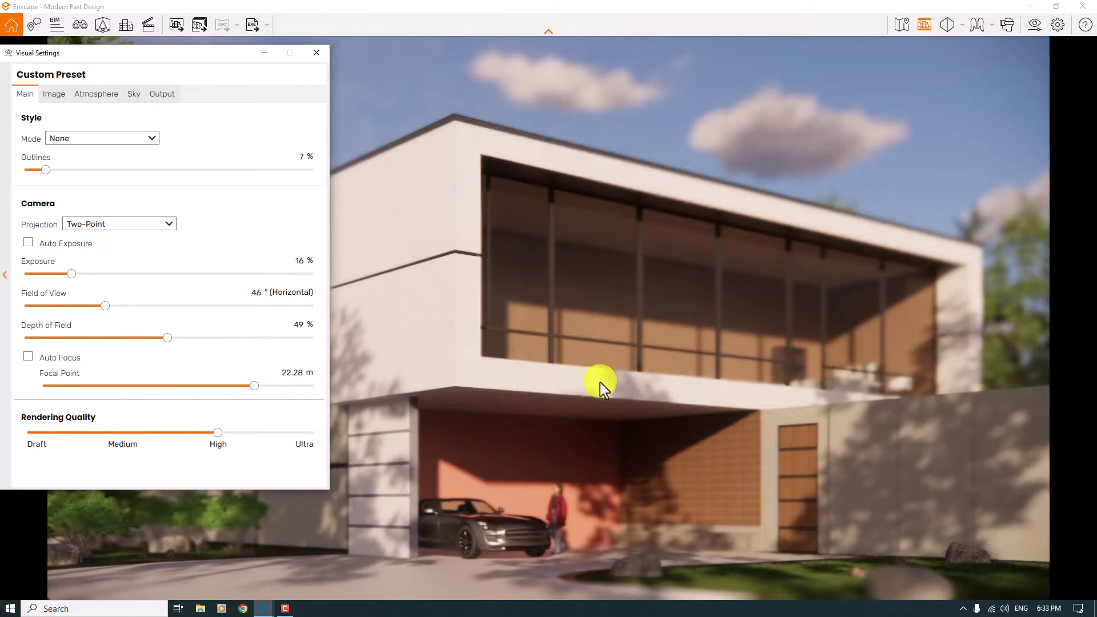
{"action": "left_click", "coordinate": [293, 375]}
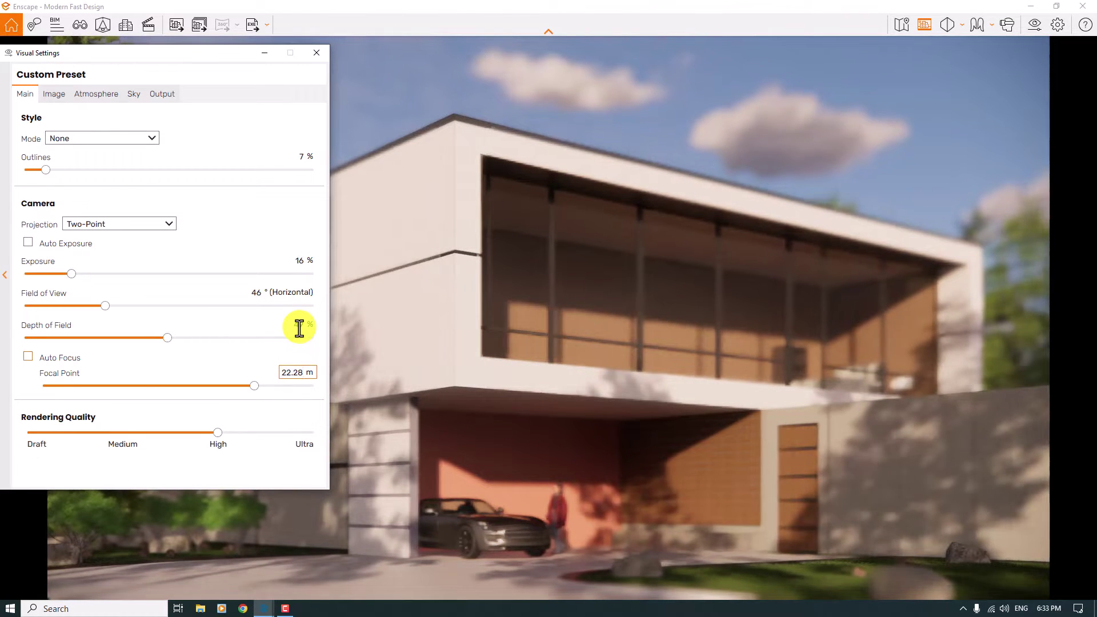
{"action": "left_click", "coordinate": [300, 329]}
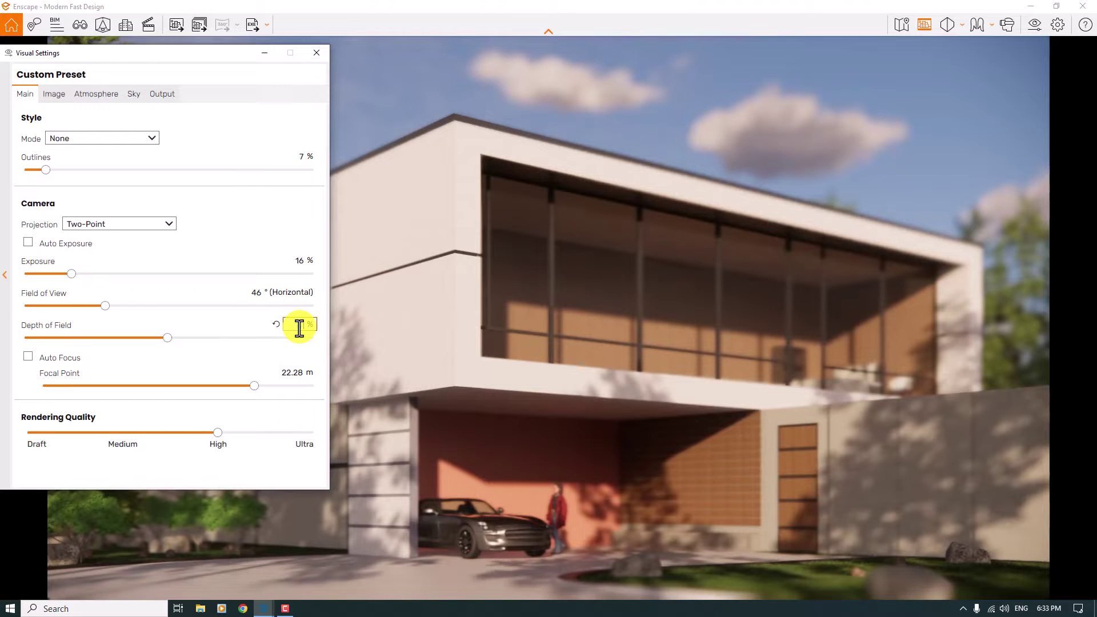
{"action": "type", "text": "11"}
{"action": "key", "text": "Return"}
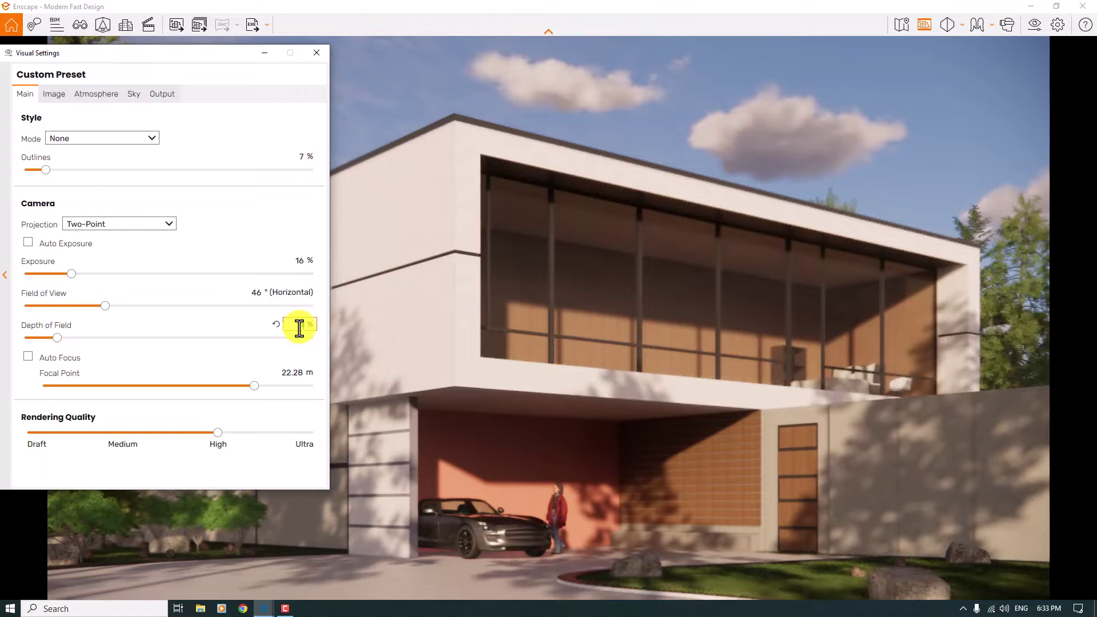
{"action": "left_click", "coordinate": [301, 325]}
{"action": "type", "text": "6"}
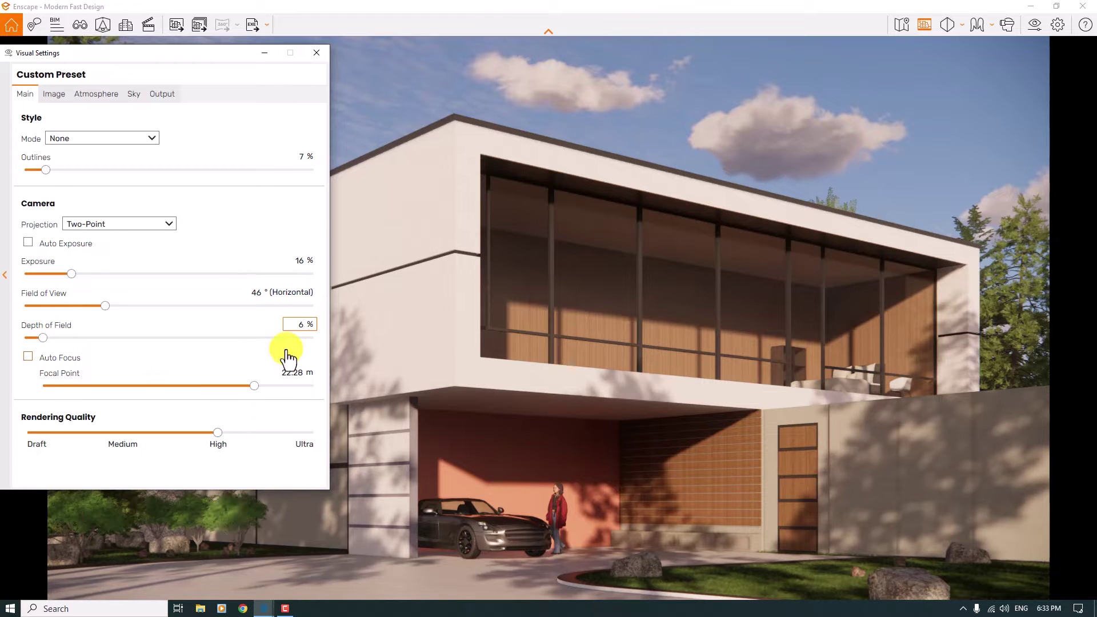
{"action": "left_click_drag", "start_coordinate": [300, 327], "coordinate": [306, 327]}
{"action": "type", "text": "9"}
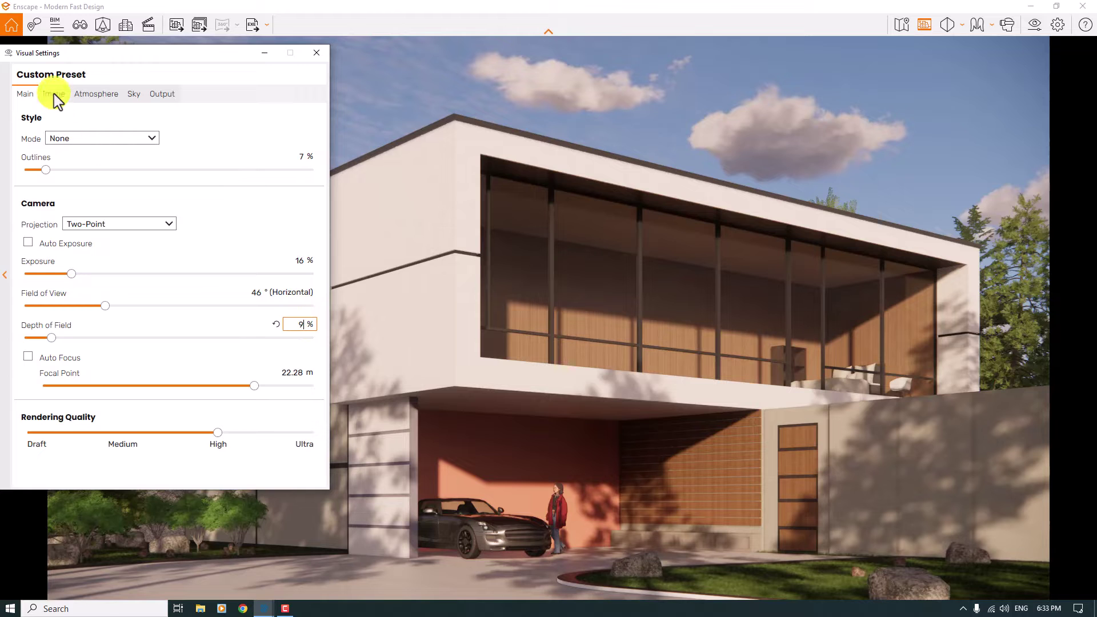
Enable Auto Contrast in the image corrections and set the saturation to 103%.
{"action": "left_click", "coordinate": [54, 93]}
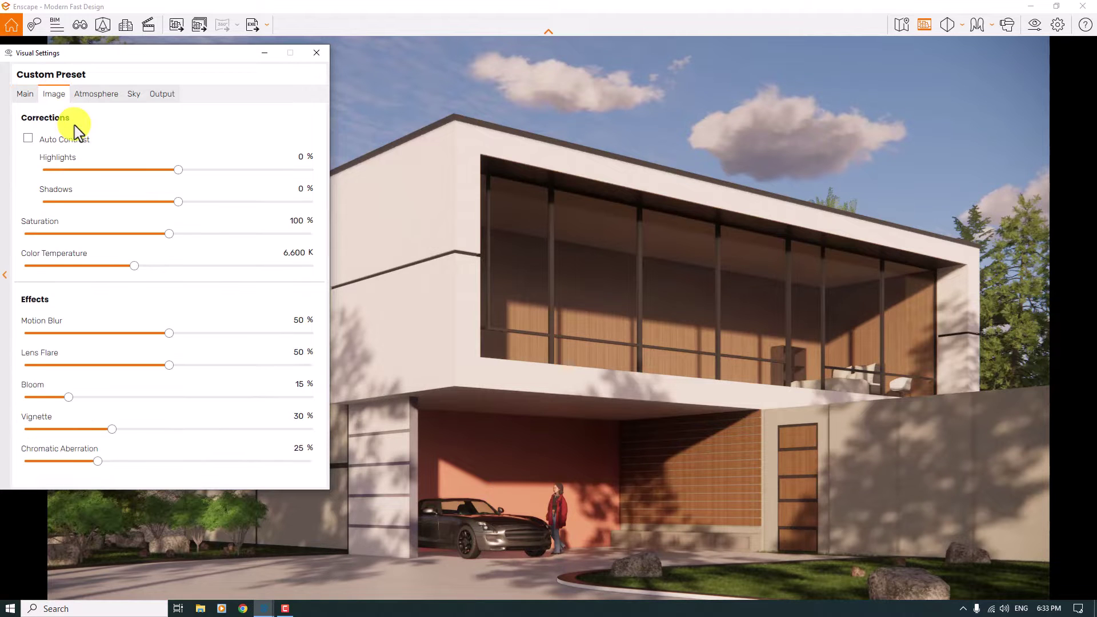
{"action": "left_click", "coordinate": [58, 140]}
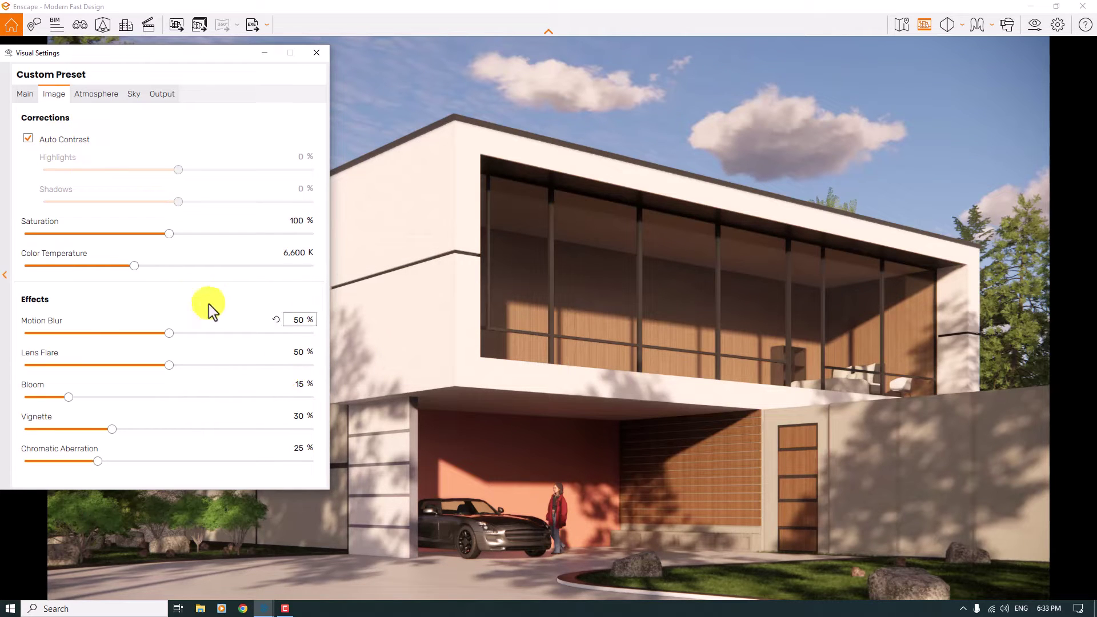
{"action": "left_click", "coordinate": [168, 234]}
{"action": "left_click_drag", "start_coordinate": [167, 235], "coordinate": [123, 235]}
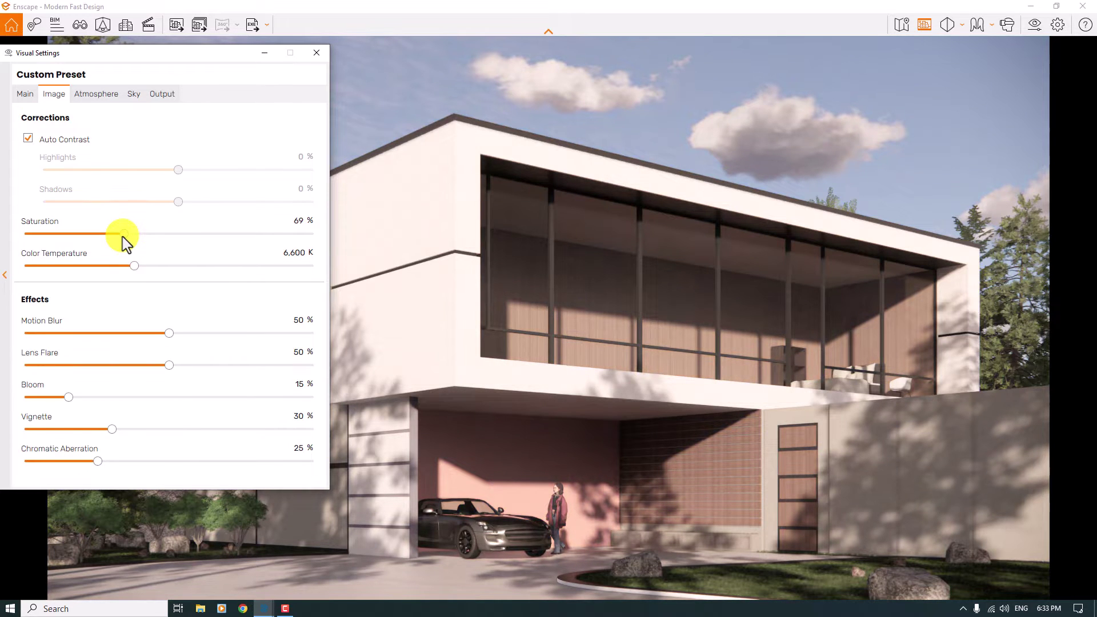
{"action": "left_click_drag", "start_coordinate": [122, 235], "coordinate": [171, 235]}
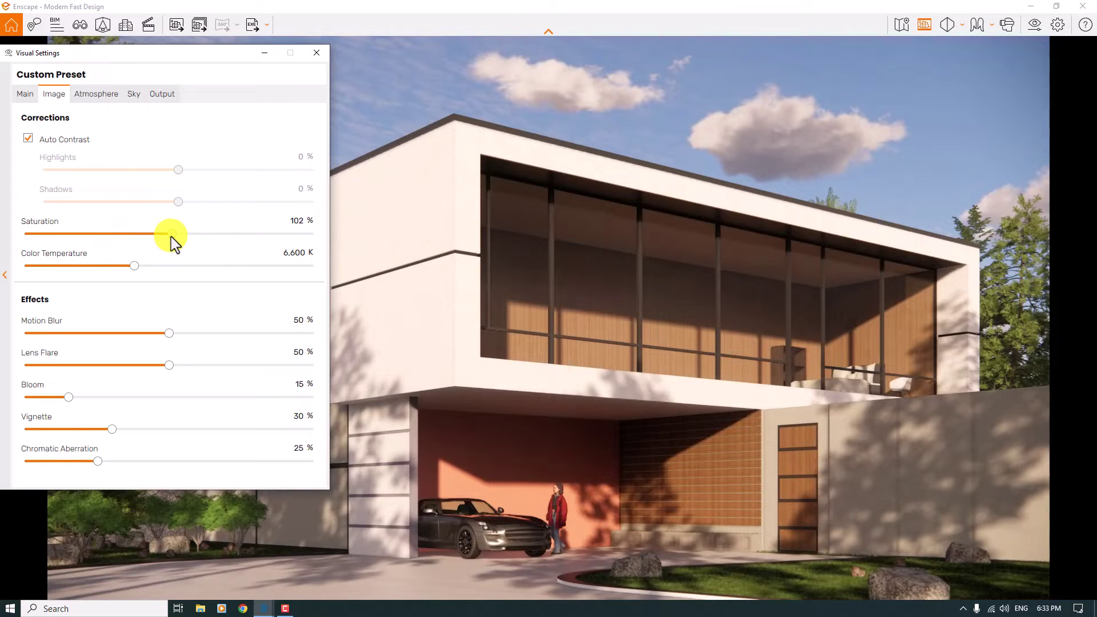
{"action": "left_click", "coordinate": [303, 224]}
{"action": "key", "text": "BackSpace"}
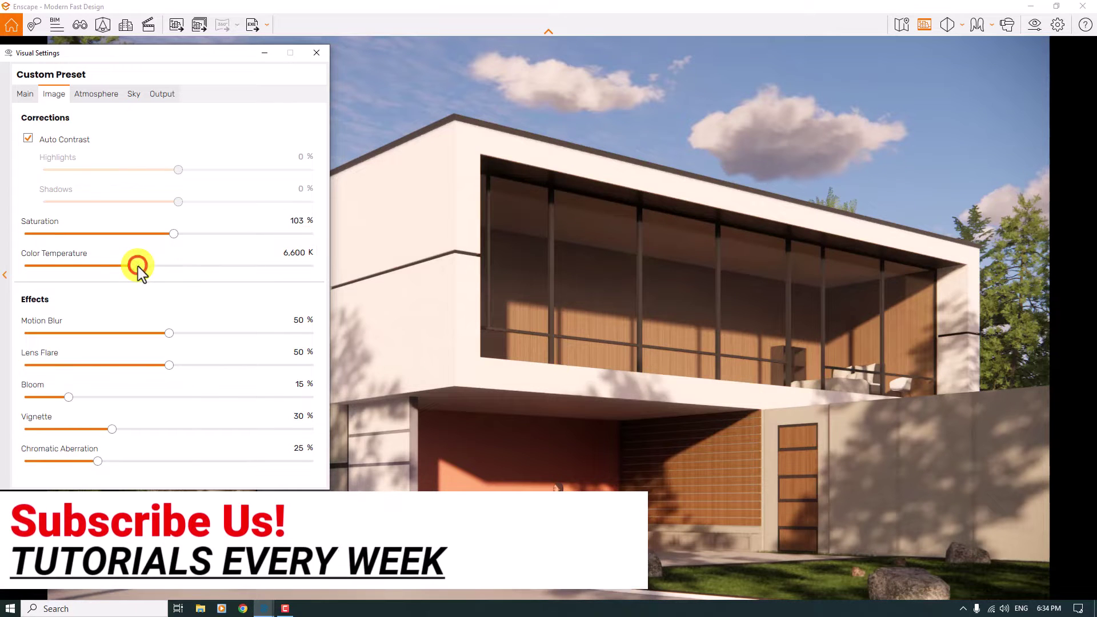
Set the image color temperature to 6,000 K.
{"action": "mouse_move", "coordinate": [138, 266]}
{"action": "left_mouse_down"}
{"action": "mouse_move", "coordinate": [88, 266]}
{"action": "mouse_move", "coordinate": [193, 266]}
{"action": "mouse_move", "coordinate": [129, 266]}
{"action": "left_mouse_up"}
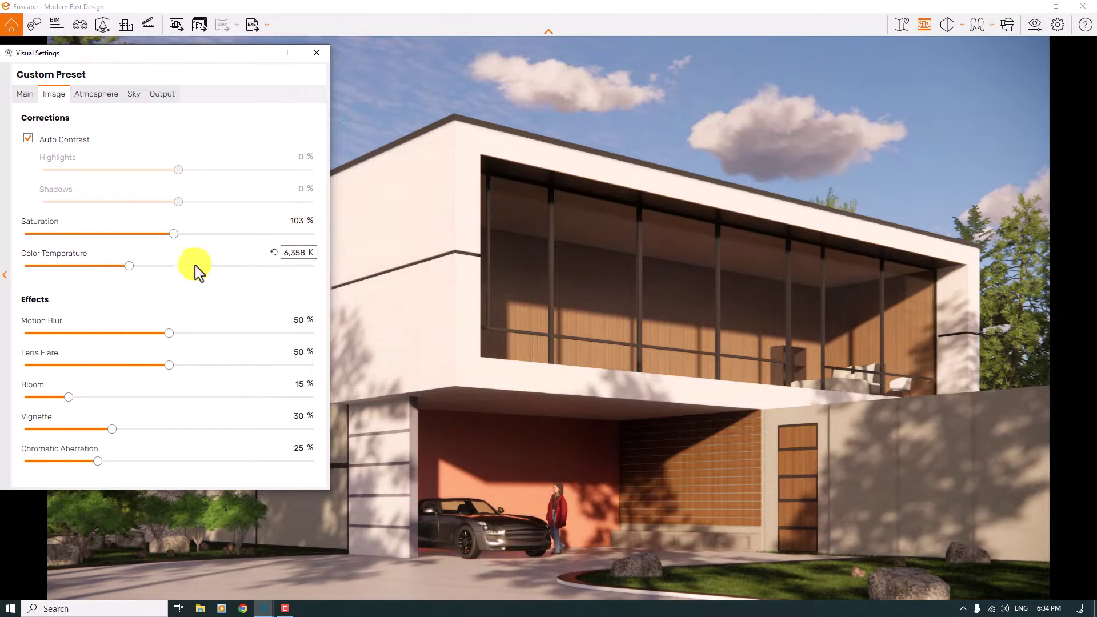
{"action": "left_click", "coordinate": [292, 251]}
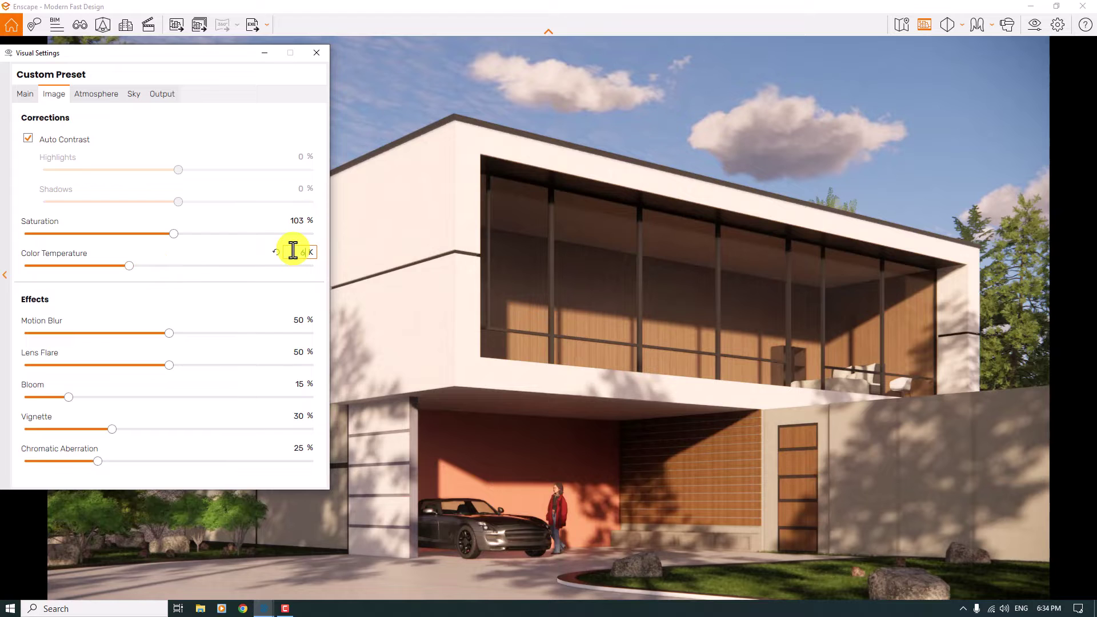
{"action": "key", "text": "Return"}
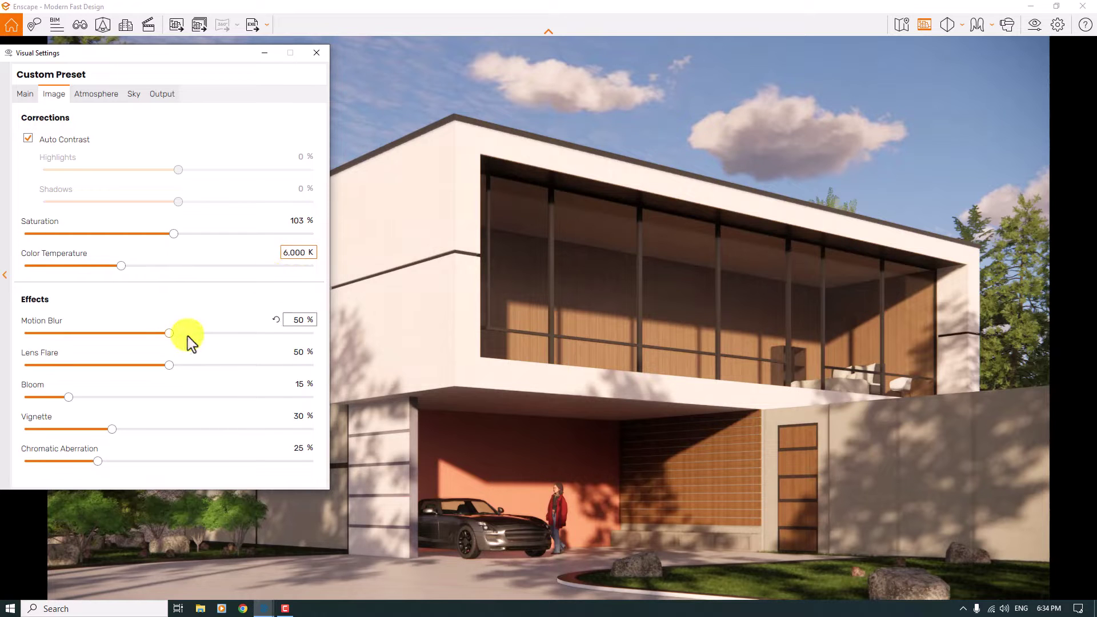
Set the Motion Blur and Bloom effects to 0% and the Lens Flare effect to 34%.
{"action": "left_click_drag", "start_coordinate": [169, 333], "coordinate": [11, 335]}
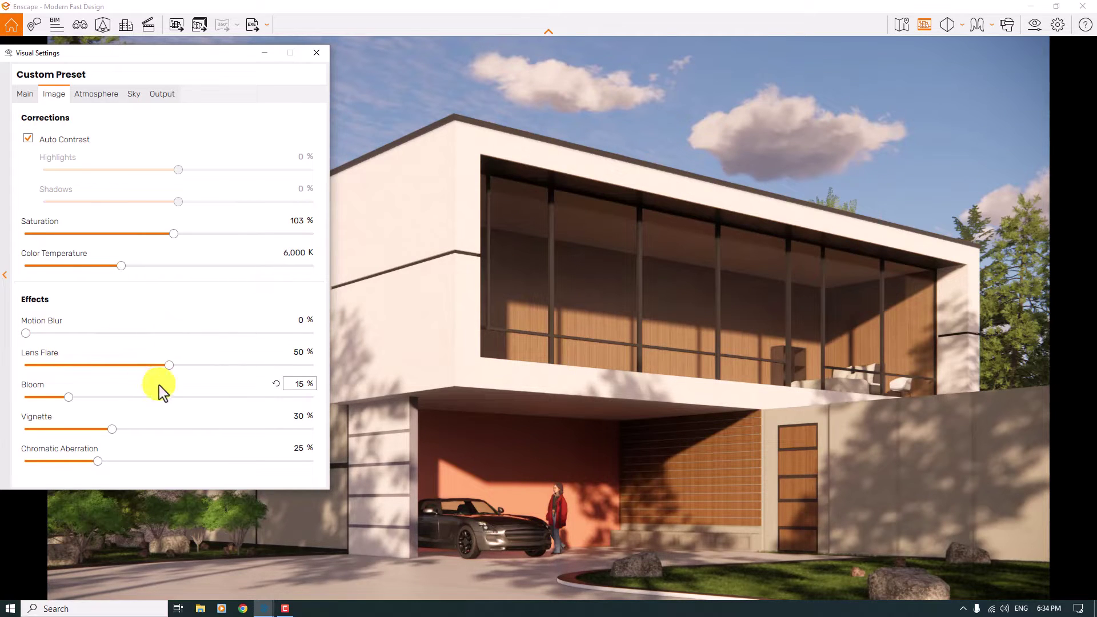
{"action": "left_click", "coordinate": [293, 385]}
{"action": "type", "text": "0"}
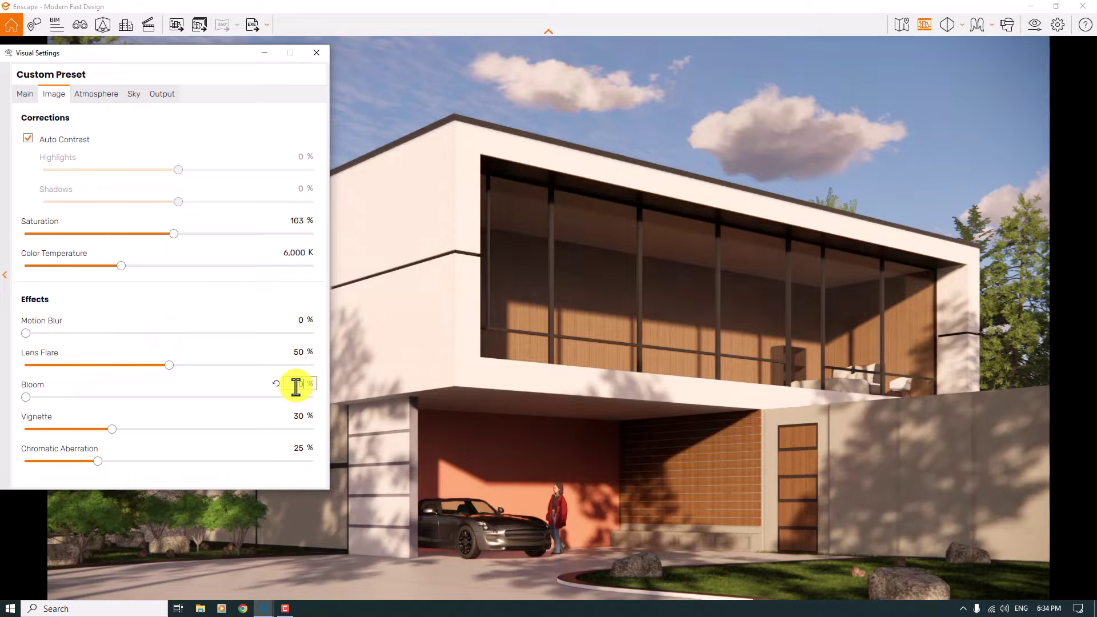
{"action": "left_click", "coordinate": [297, 352]}
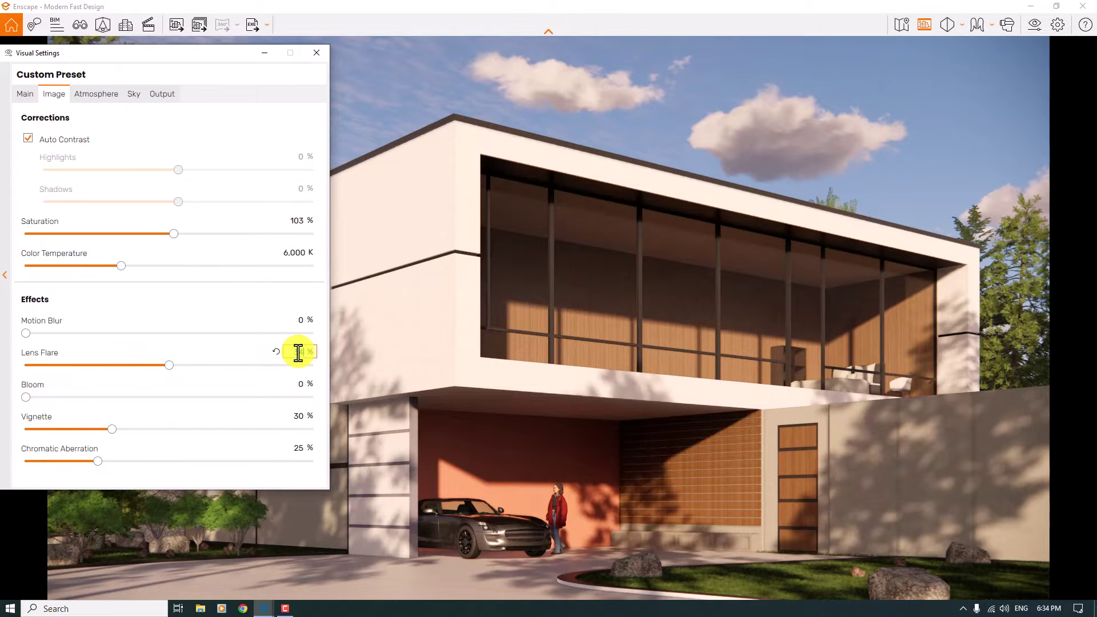
Set the Vignette effect to 12% and the Chromatic Aberration effect to 0%.
{"action": "left_click", "coordinate": [299, 415]}
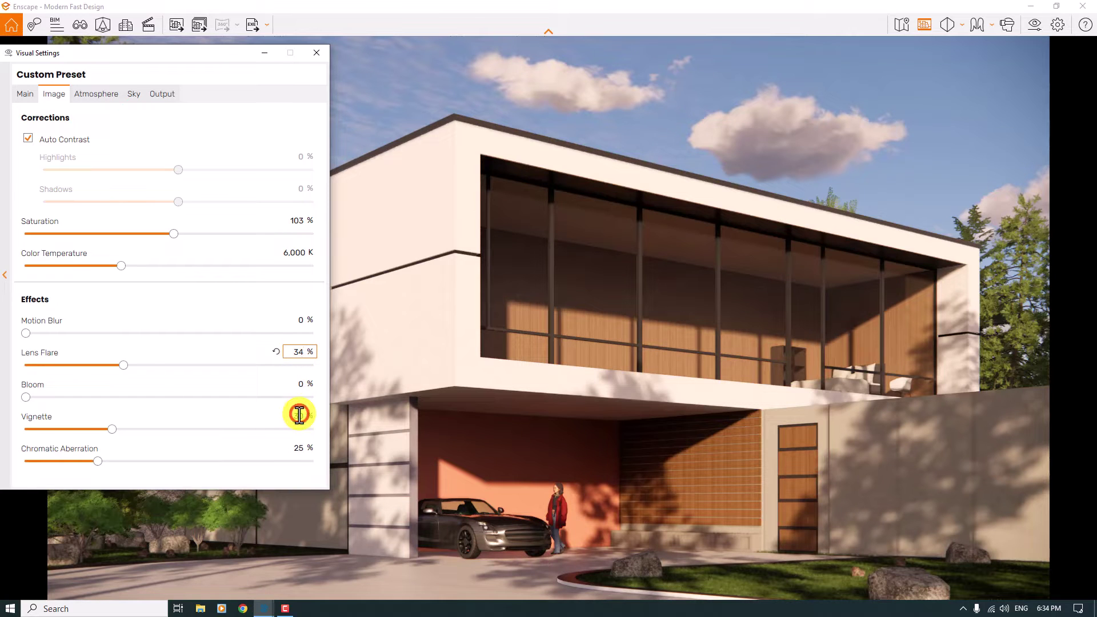
{"action": "left_click", "coordinate": [299, 415]}
{"action": "type", "text": "12"}
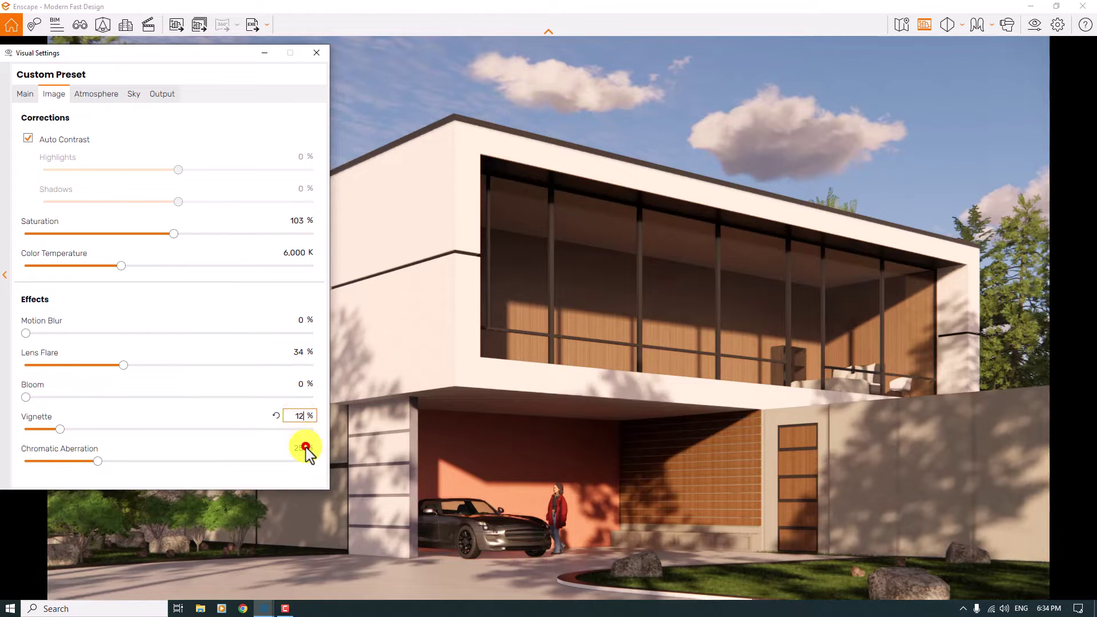
{"action": "type", "text": "0"}
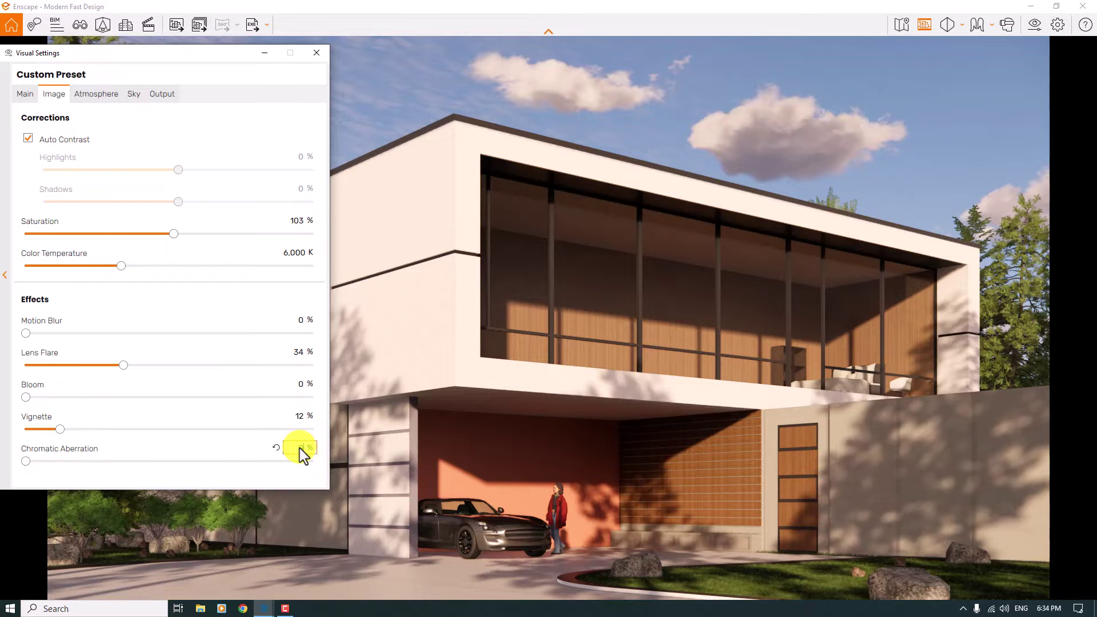
Set the atmosphere's fog intensity to 0% and the sun brightness to 111%.
{"action": "left_click", "coordinate": [93, 96]}
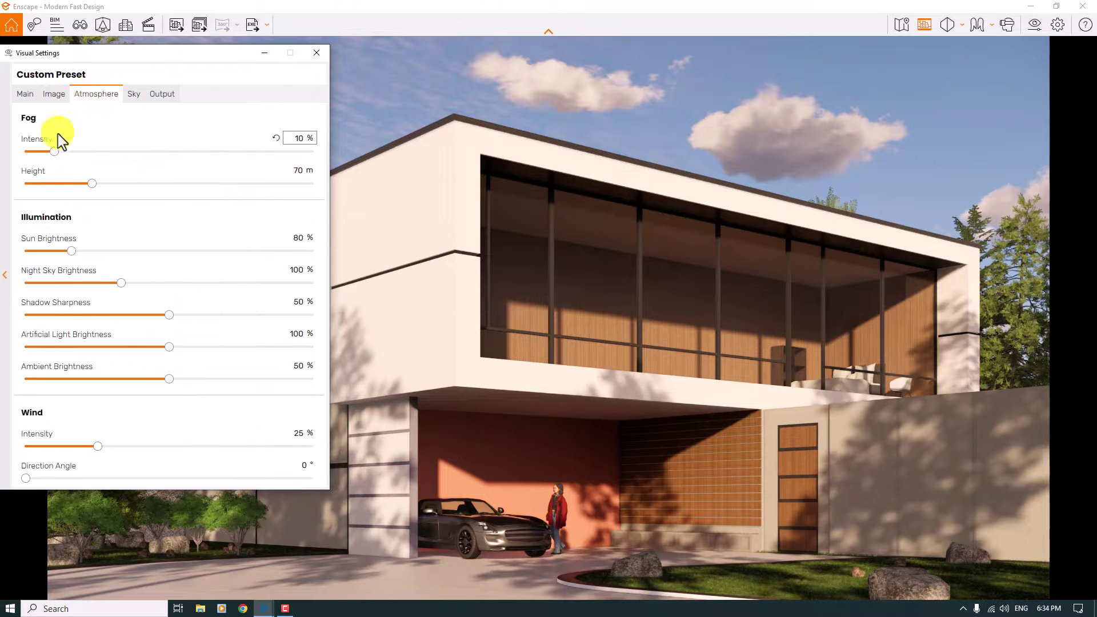
{"action": "left_click_drag", "start_coordinate": [55, 151], "coordinate": [2, 152]}
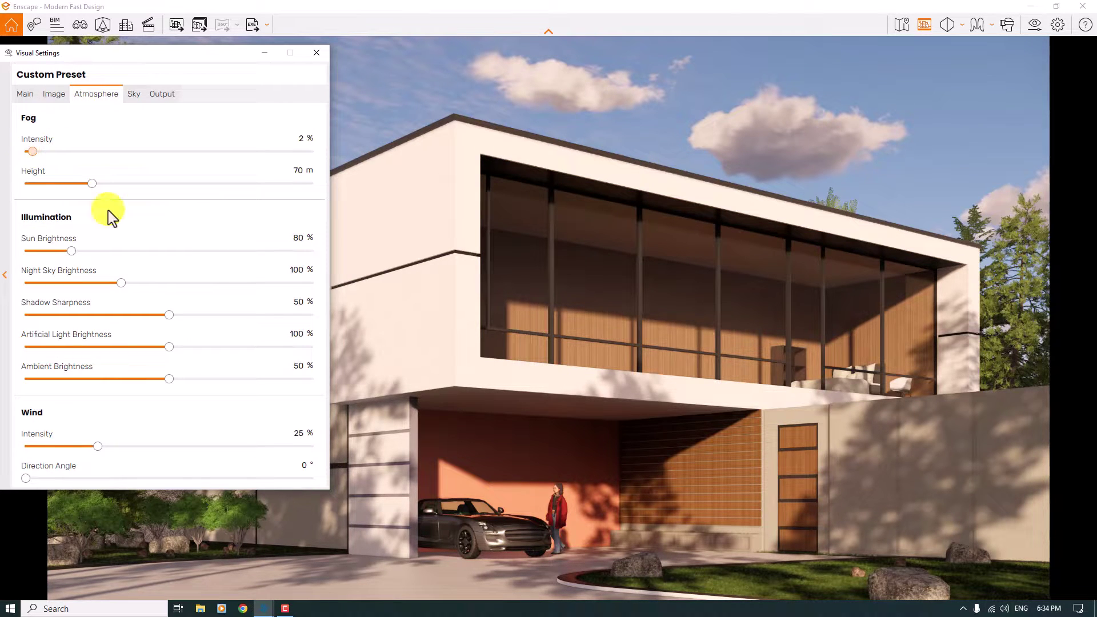
{"action": "left_click", "coordinate": [72, 250]}
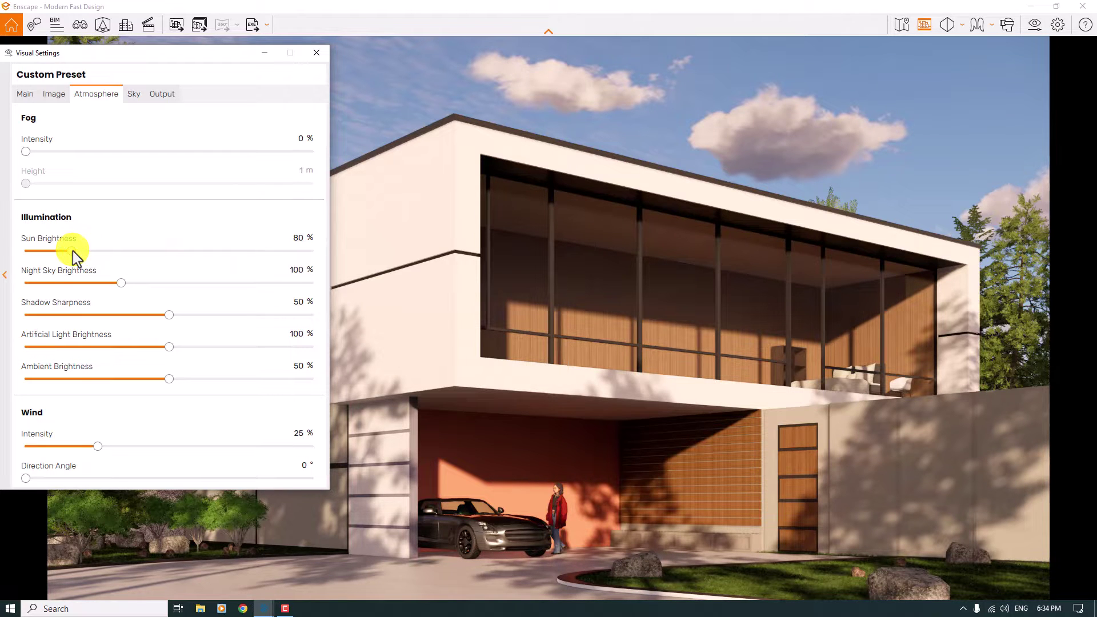
{"action": "left_click_drag", "start_coordinate": [73, 251], "coordinate": [137, 259]}
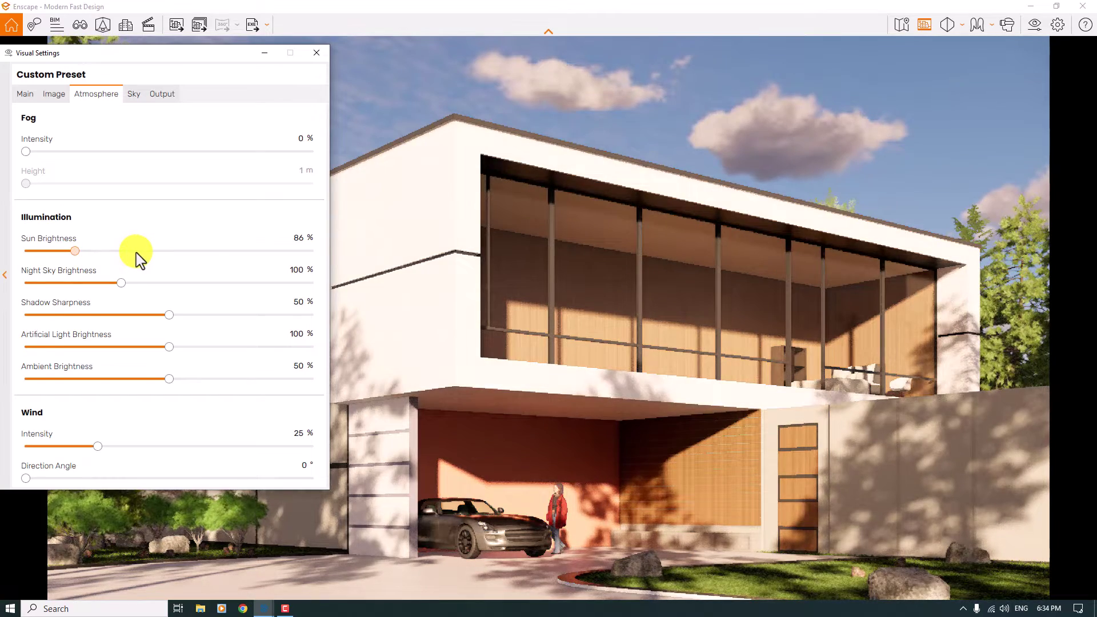
{"action": "left_click", "coordinate": [136, 253]}
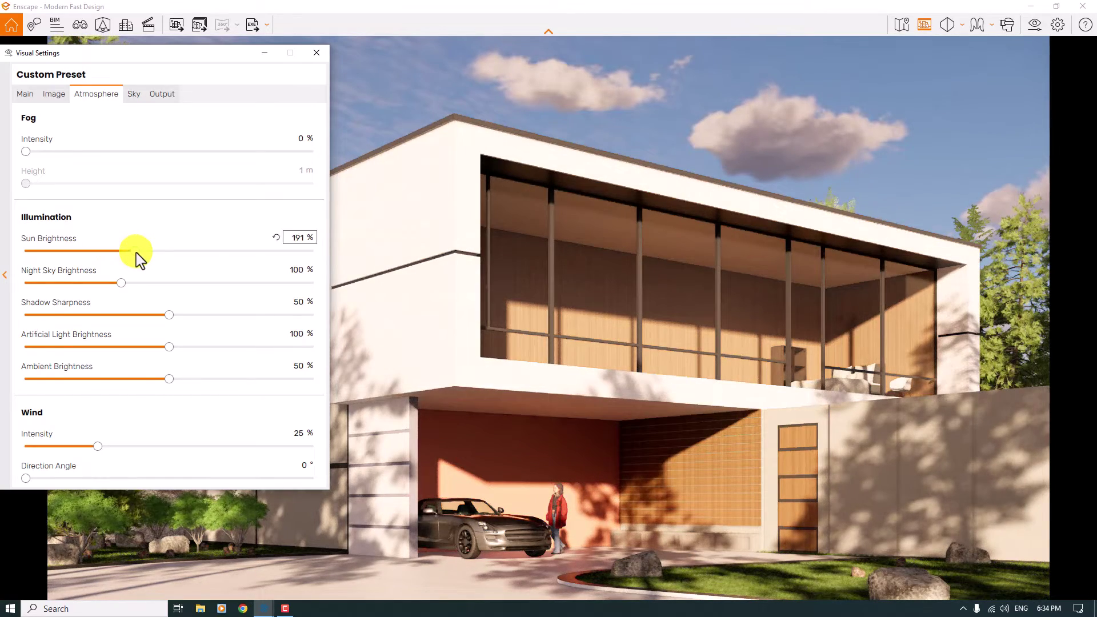
{"action": "double_click", "coordinate": [302, 237]}
{"action": "type", "text": "110"}
{"action": "key", "text": "Return"}
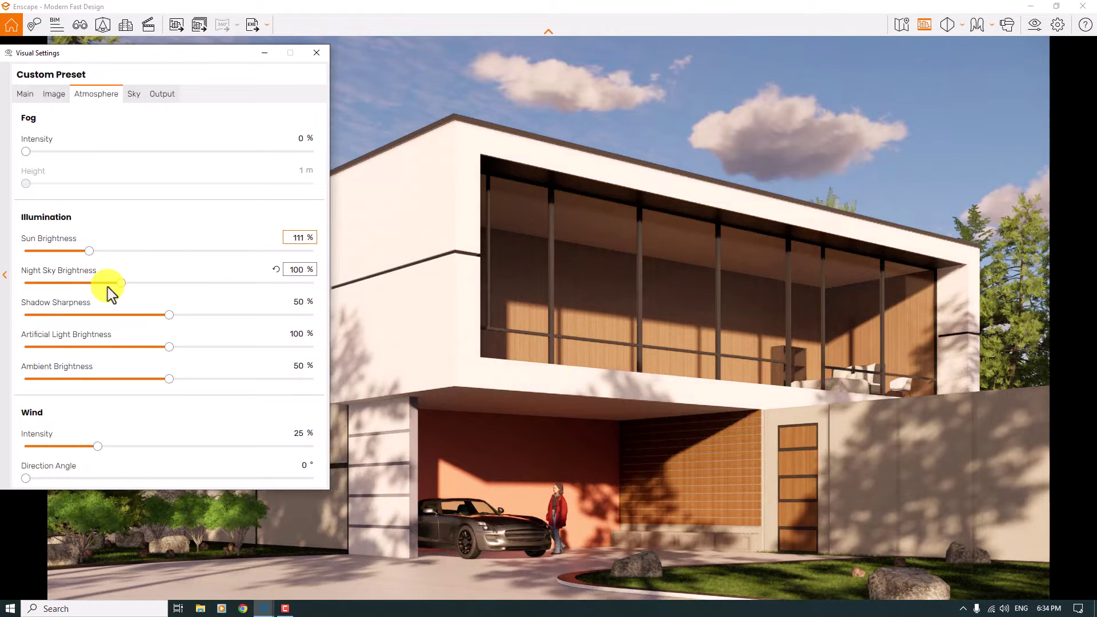
Set the night sky brightness to 0% in the atmosphere's illumination settings.
{"action": "left_click_drag", "start_coordinate": [121, 283], "coordinate": [33, 283]}
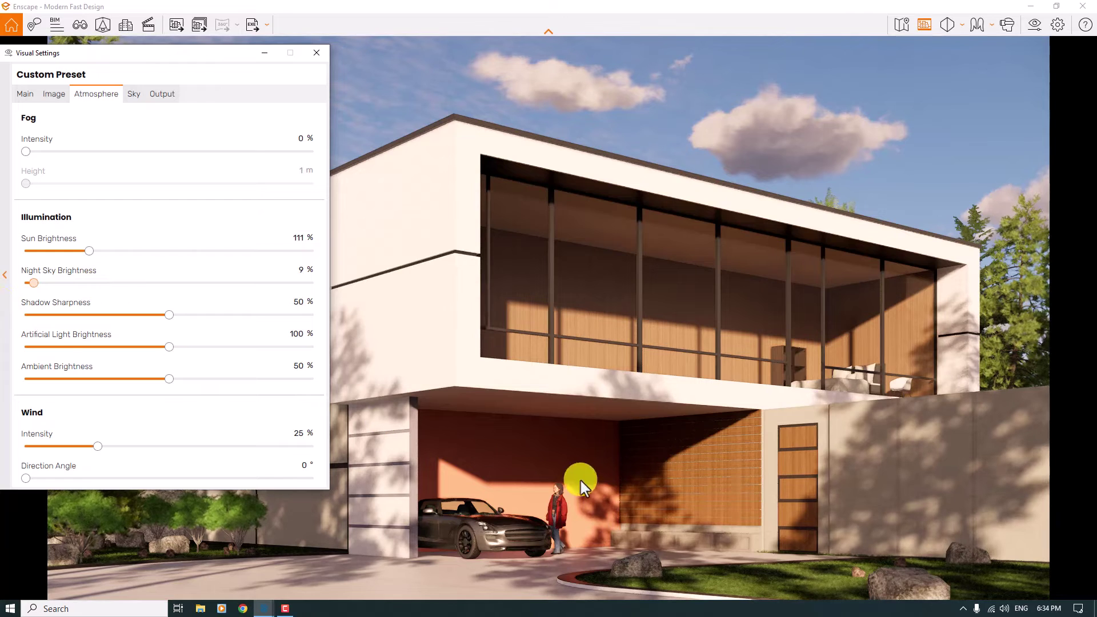
{"action": "key", "text": "Home"}
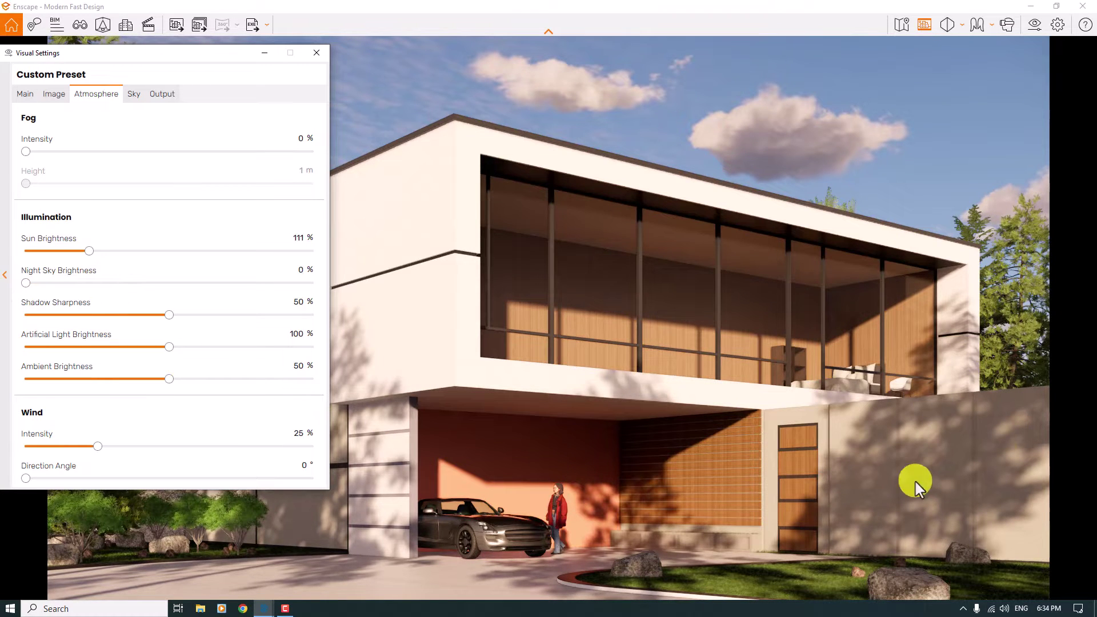
Try the shadow sharpness at its maximum of 100%.
{"action": "left_click", "coordinate": [171, 314]}
{"action": "left_click_drag", "start_coordinate": [170, 314], "coordinate": [718, 335]}
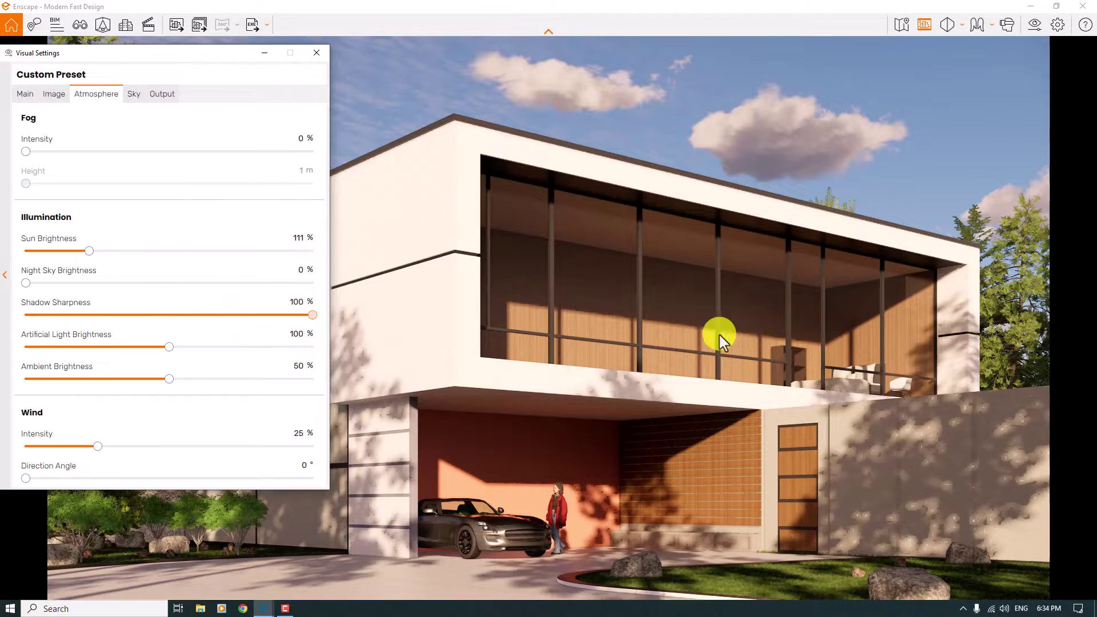
{"action": "left_click", "coordinate": [967, 456]}
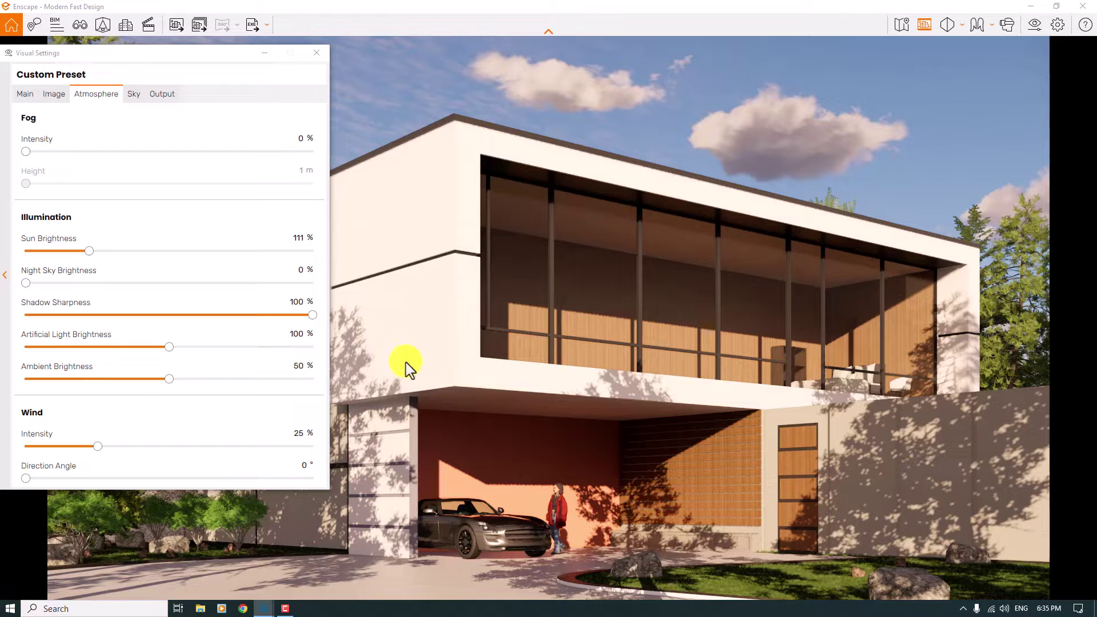
Set the shadow sharpness to 46% and the artificial light brightness to 90%.
{"action": "left_click", "coordinate": [297, 302]}
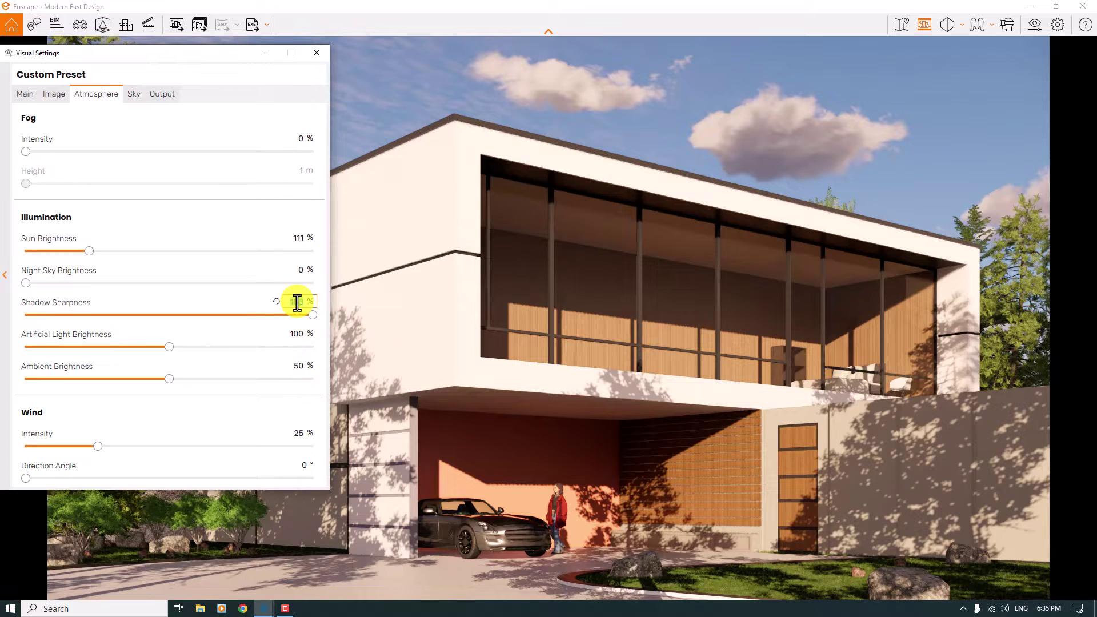
{"action": "type", "text": "4"}
{"action": "key", "text": "Return"}
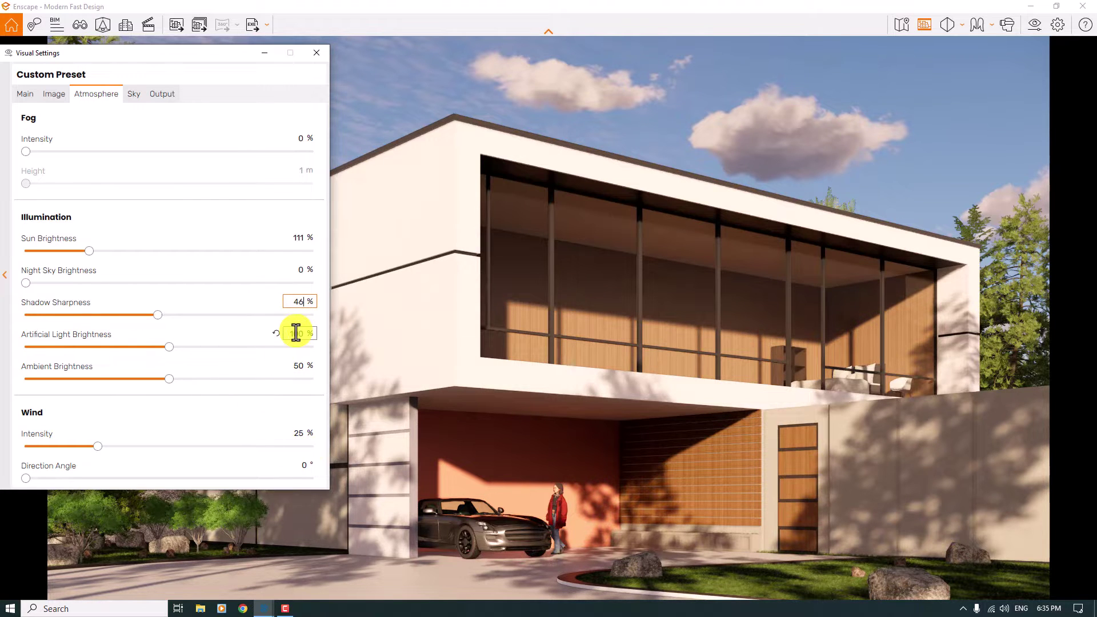
{"action": "left_click", "coordinate": [296, 333]}
{"action": "type", "text": "90"}
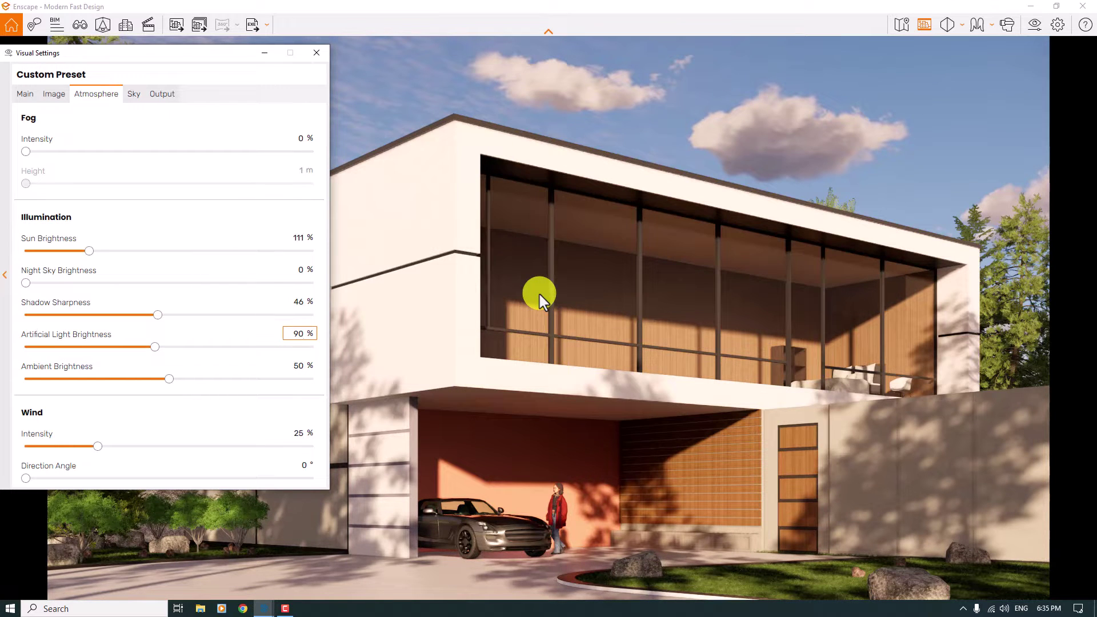
Set the ambient brightness to 59% and the wind intensity to 0%.
{"action": "left_click", "coordinate": [171, 379]}
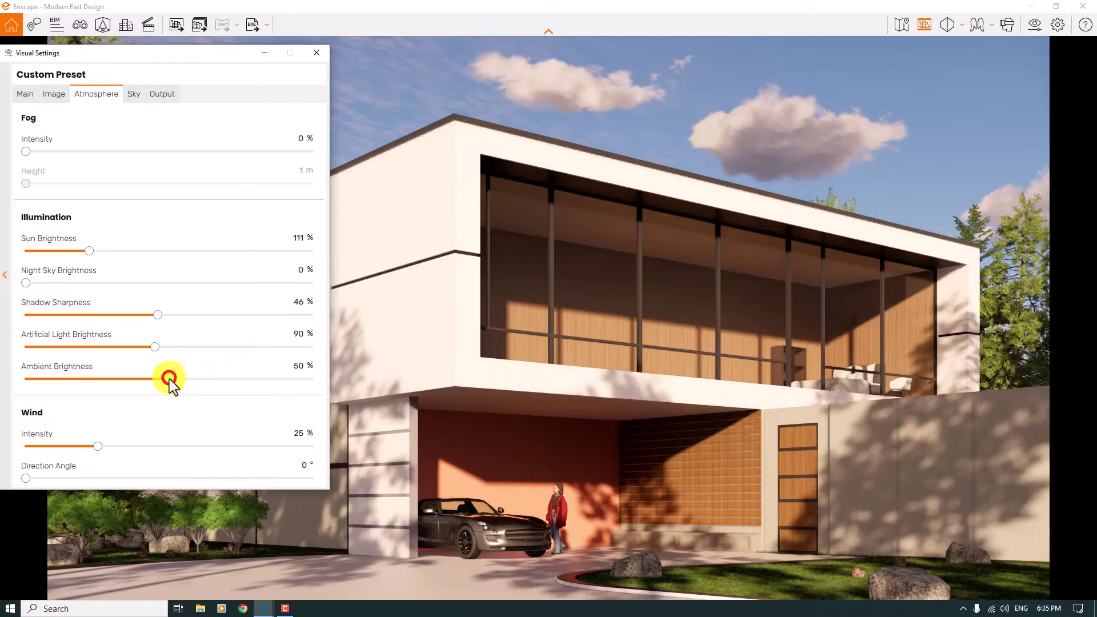
{"action": "double_click", "coordinate": [298, 369]}
{"action": "type", "text": "59"}
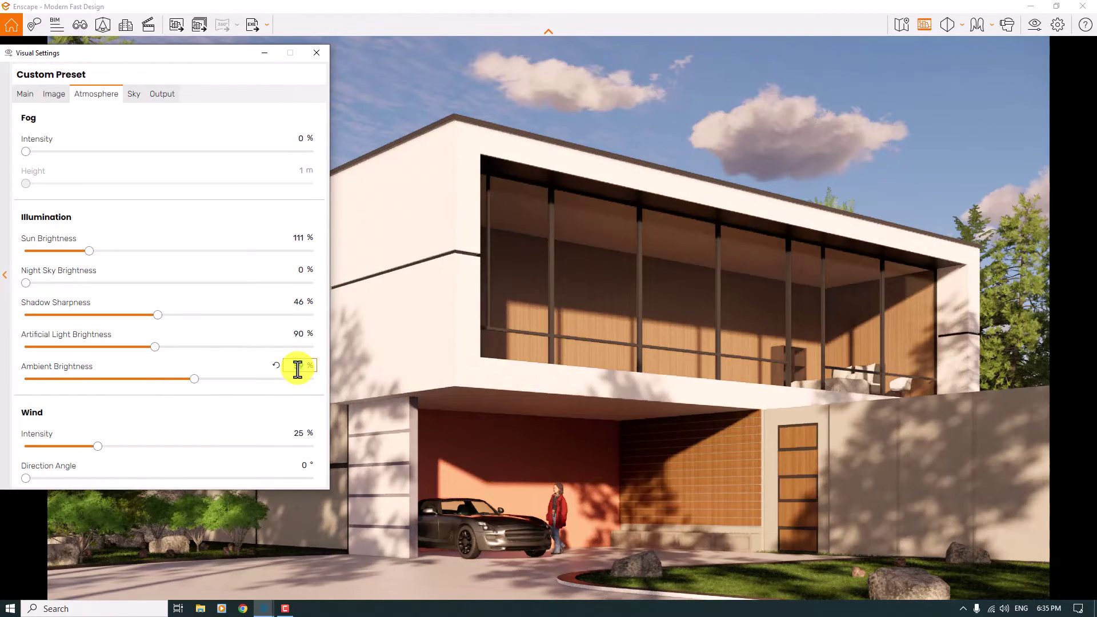
{"action": "left_click", "coordinate": [296, 431]}
{"action": "type", "text": "0"}
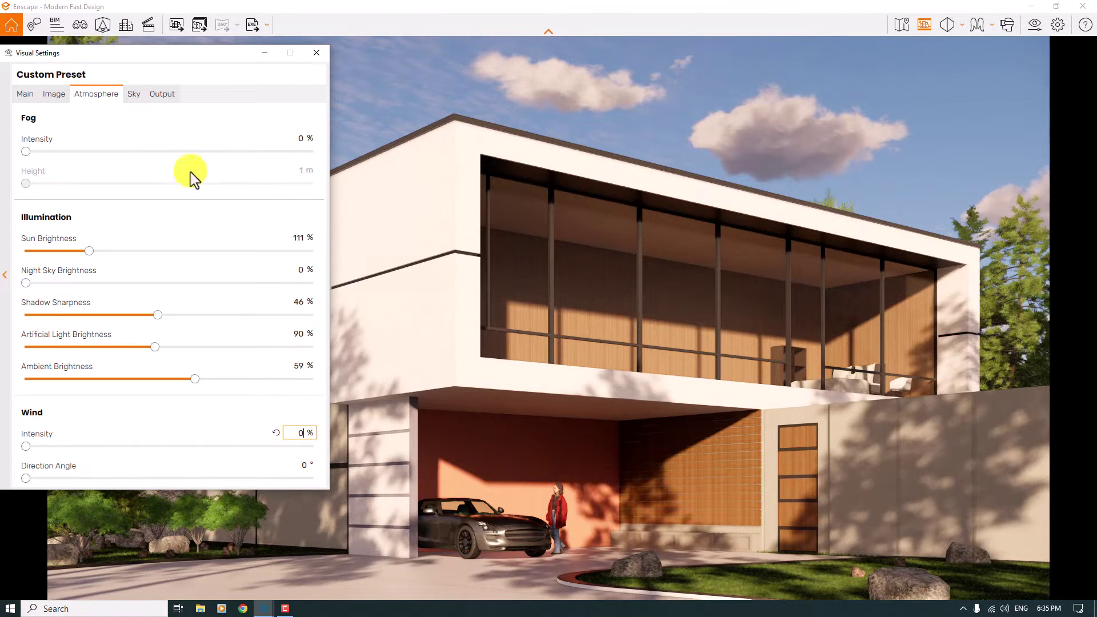
Clear the sky by setting the cloud density, variety, cirrus amount and contrails to 0.
{"action": "left_click", "coordinate": [134, 94]}
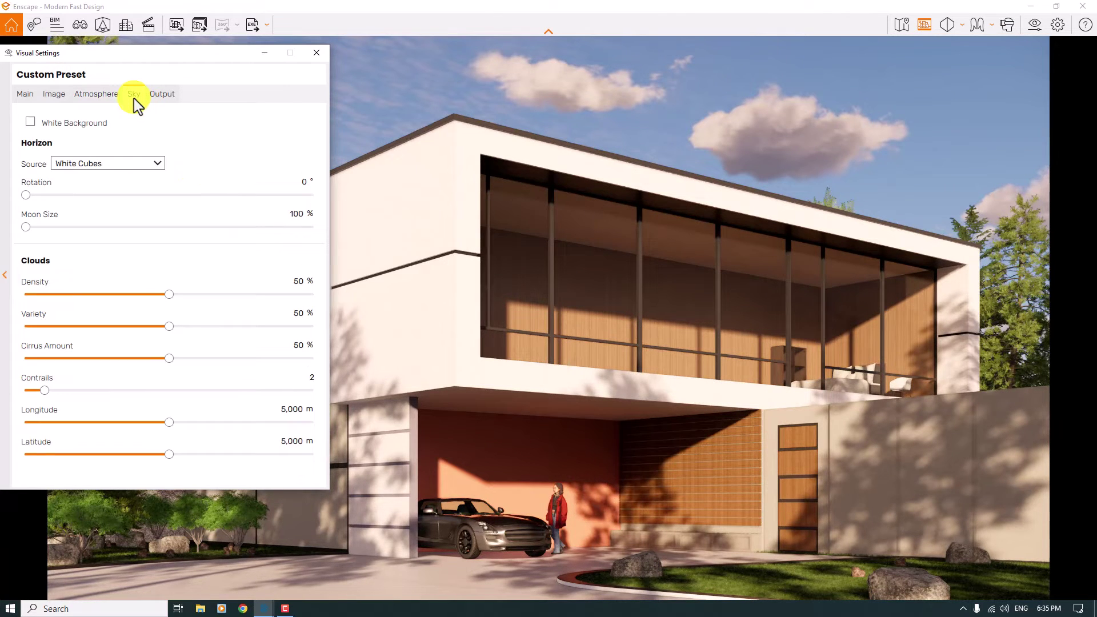
{"action": "left_click", "coordinate": [297, 283]}
{"action": "key", "text": "Return"}
{"action": "left_click", "coordinate": [298, 313]}
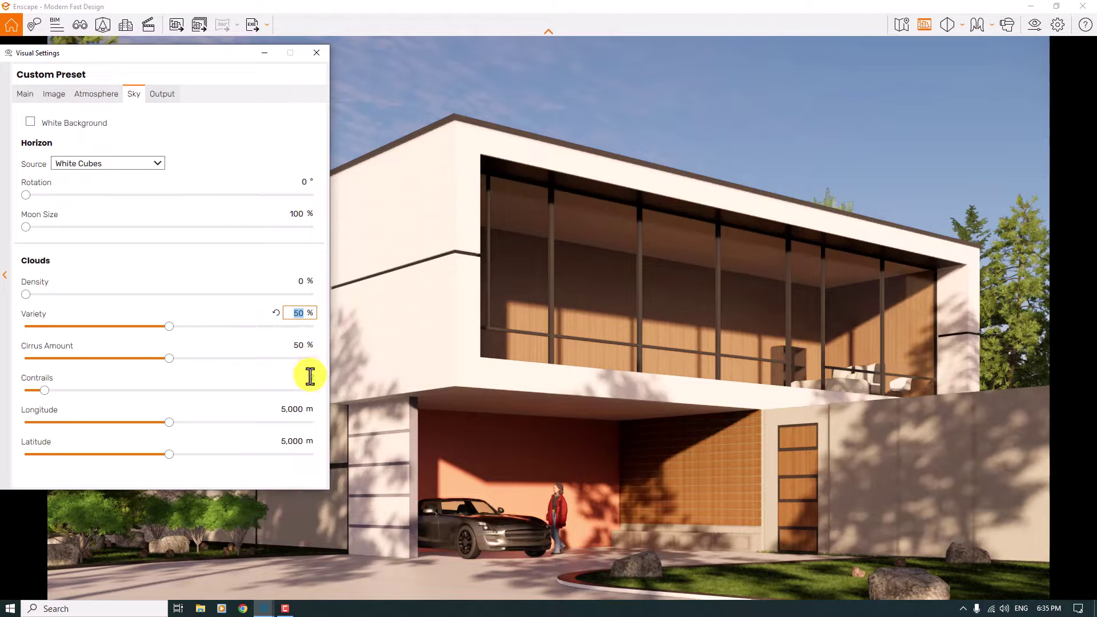
{"action": "type", "text": "0"}
{"action": "key", "text": "Tab"}
{"action": "type", "text": "0"}
{"action": "key", "text": "Tab"}
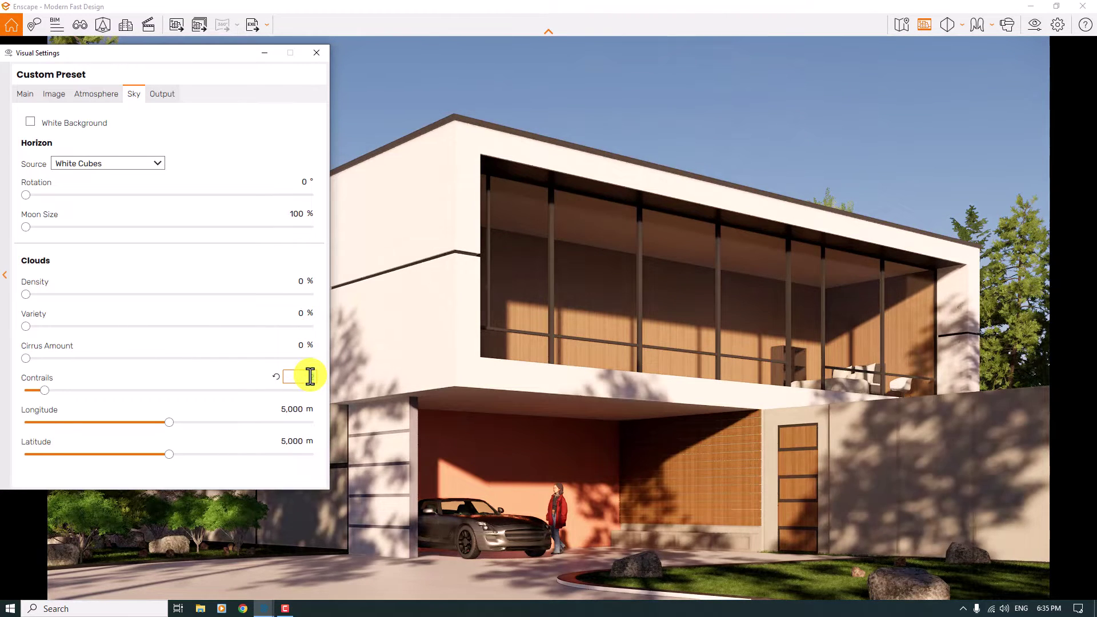
{"action": "type", "text": "0"}
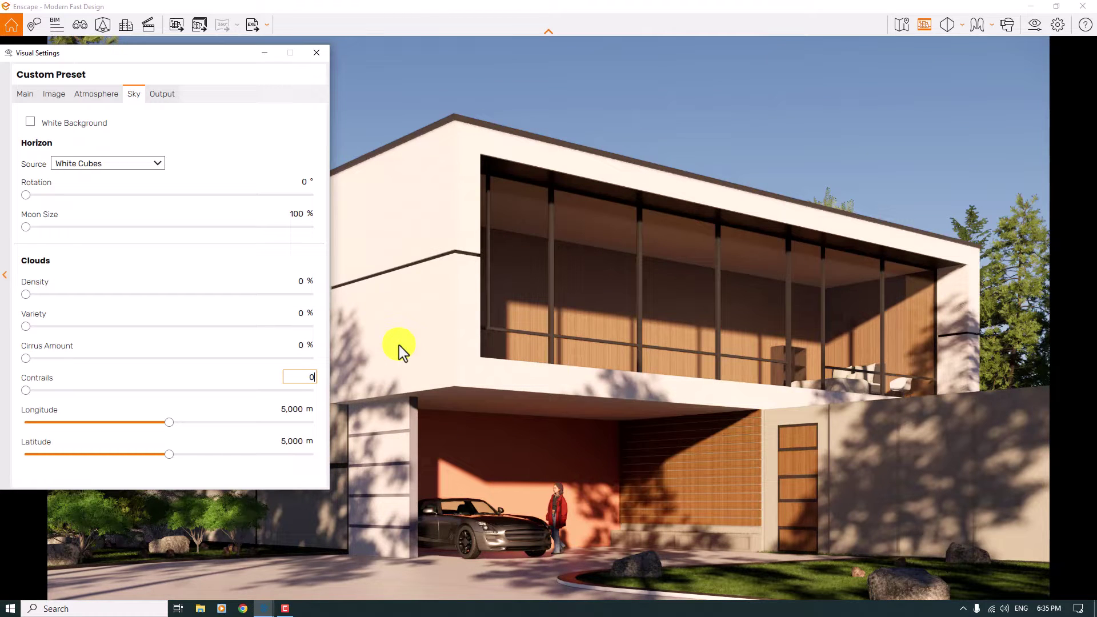
Set the output to a custom resolution of 1920 × 1200.
{"action": "left_click", "coordinate": [160, 94]}
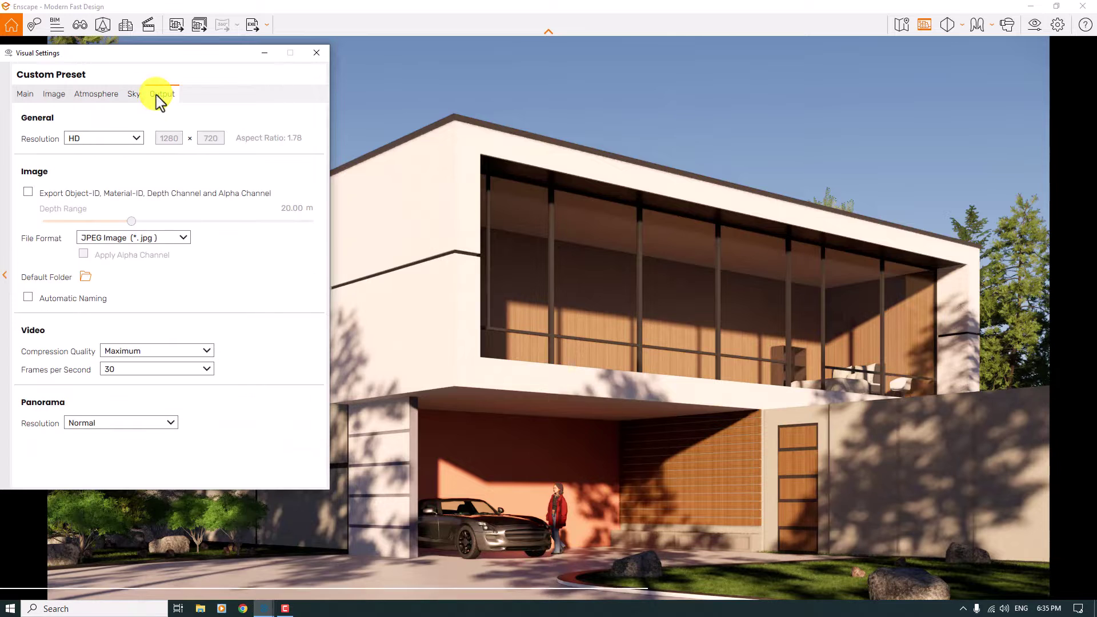
{"action": "left_click", "coordinate": [121, 138]}
{"action": "left_click", "coordinate": [114, 189]}
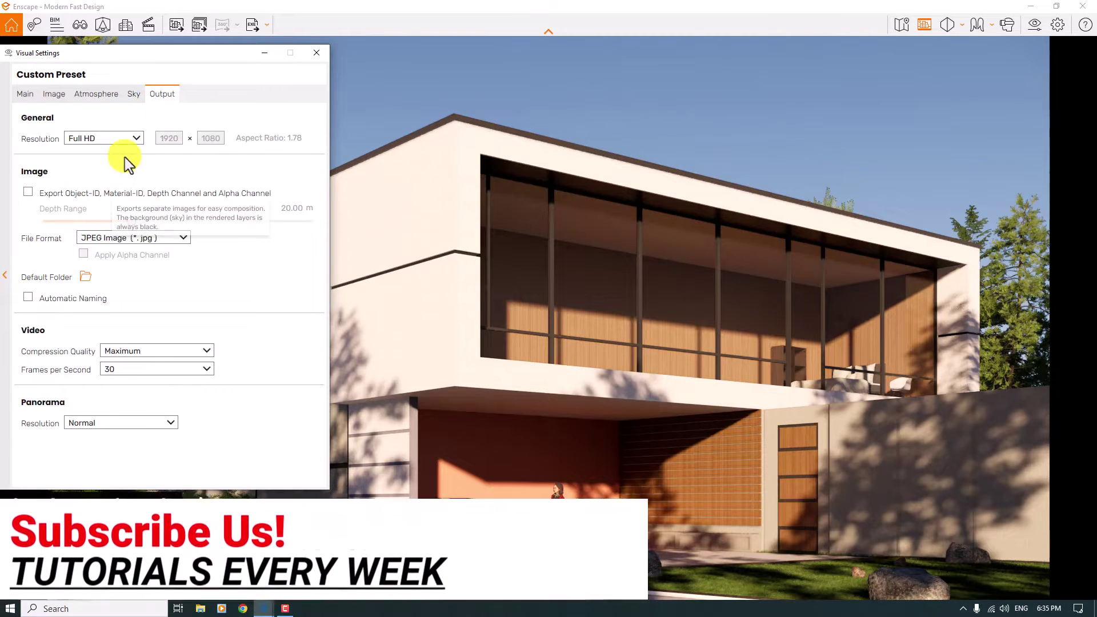
{"action": "left_click", "coordinate": [128, 138]}
{"action": "left_click", "coordinate": [106, 215]}
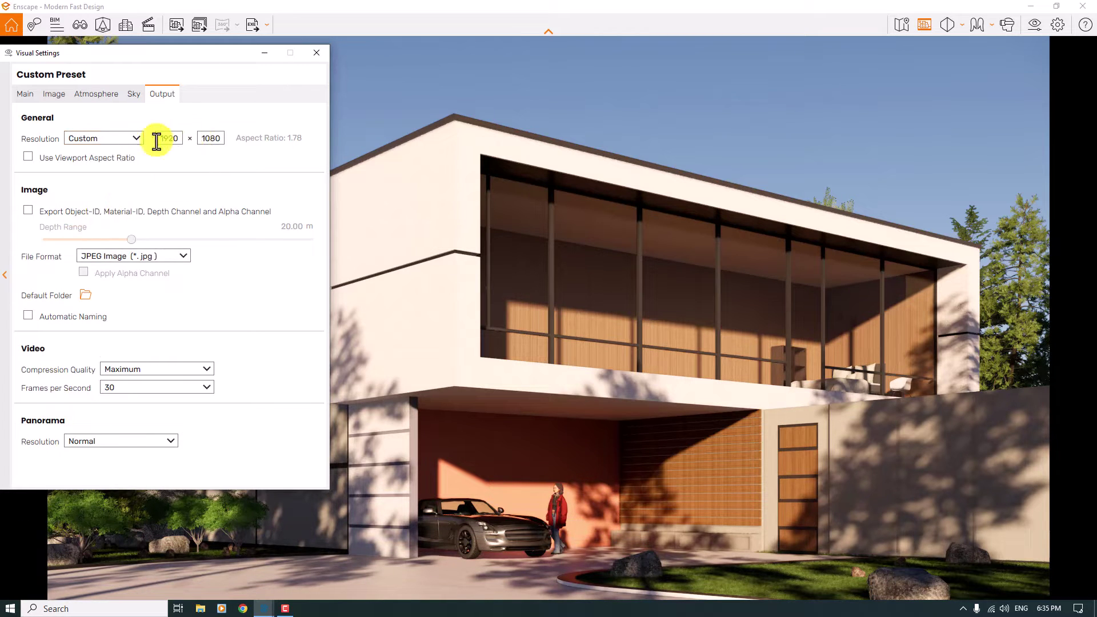
{"action": "double_click", "coordinate": [203, 139]}
{"action": "type", "text": "1"}
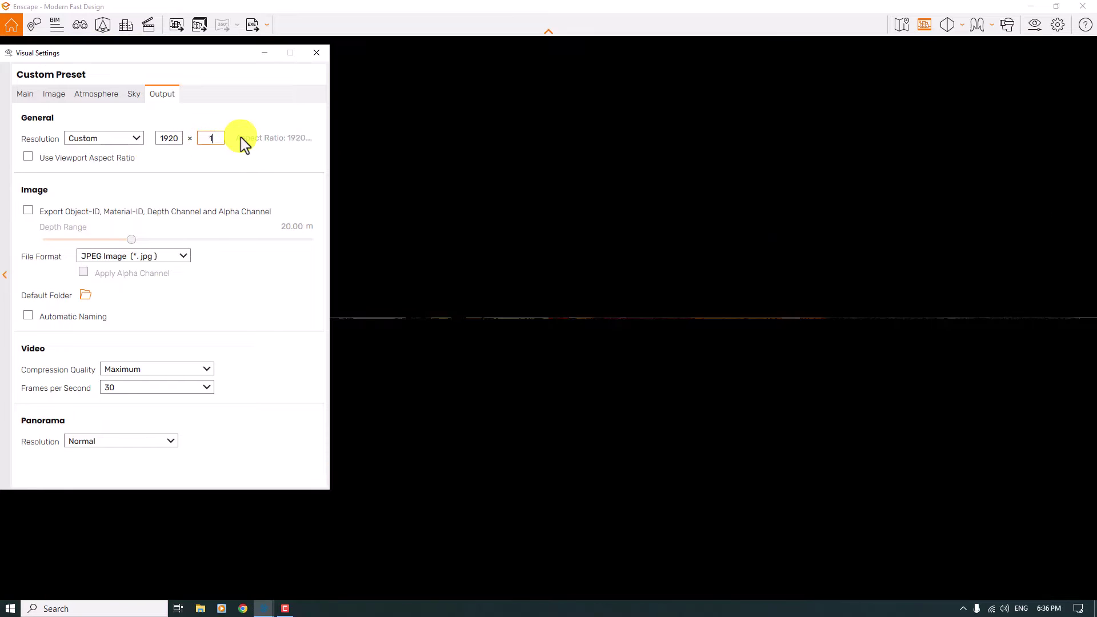
{"action": "type", "text": "200"}
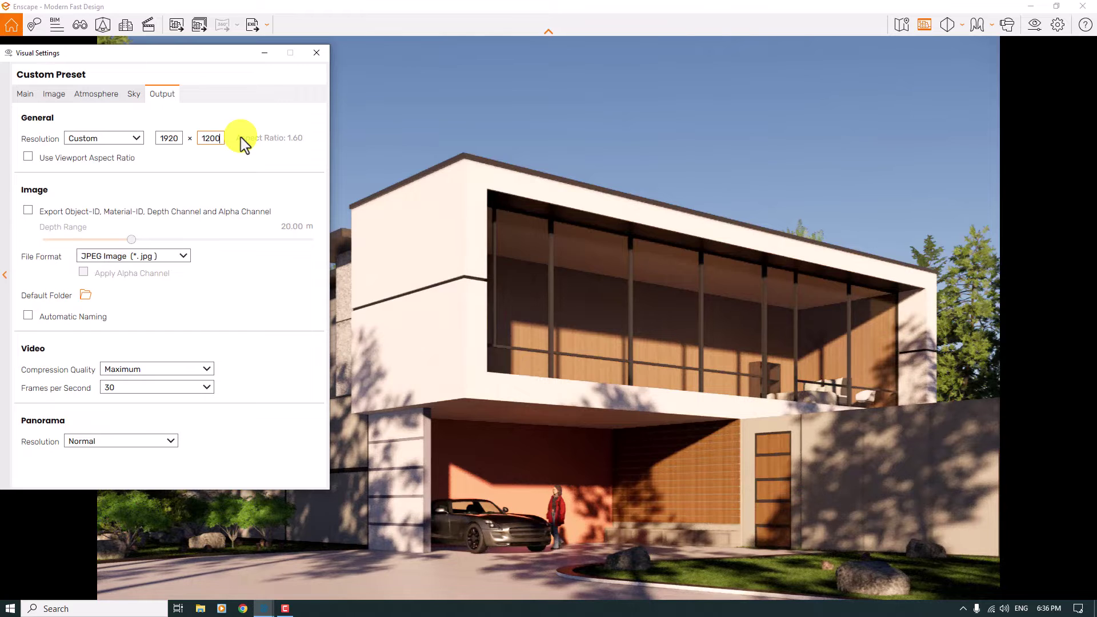
Set the output image file format to Portable Network Graphics (*.png) and close the visual settings.
{"action": "left_click", "coordinate": [146, 257]}
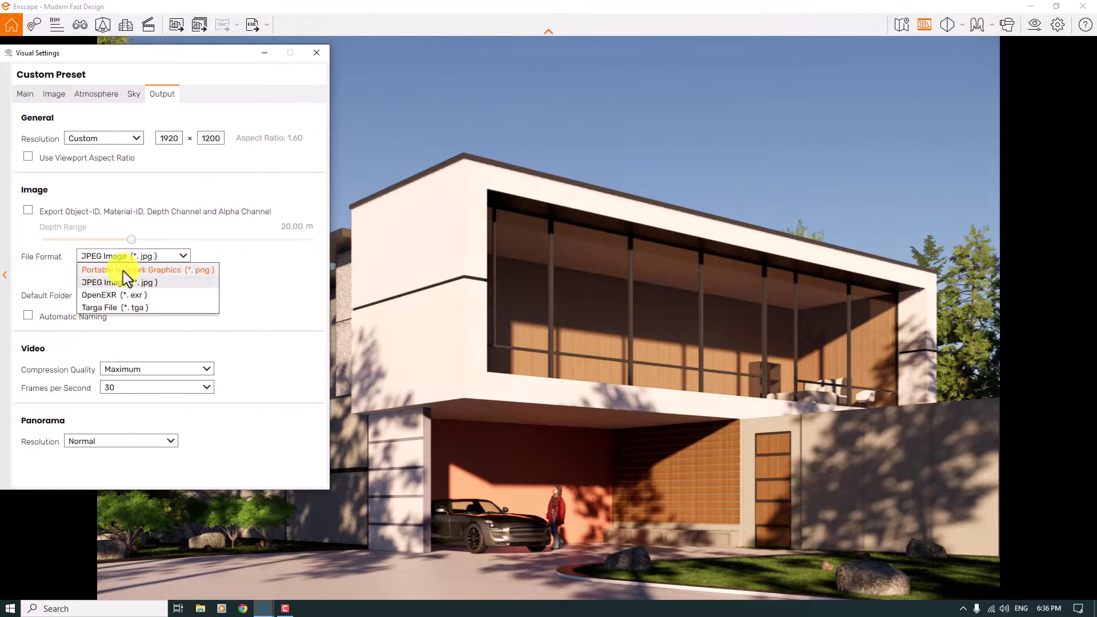
{"action": "left_click", "coordinate": [122, 270]}
{"action": "left_click", "coordinate": [121, 257]}
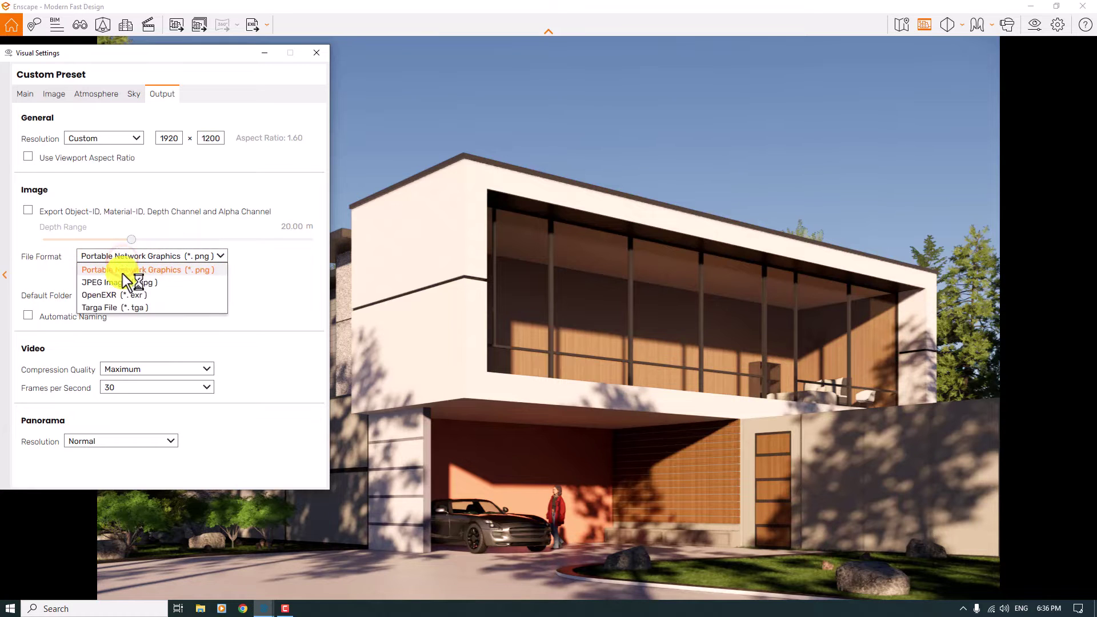
{"action": "left_click", "coordinate": [228, 272]}
{"action": "left_click", "coordinate": [31, 95]}
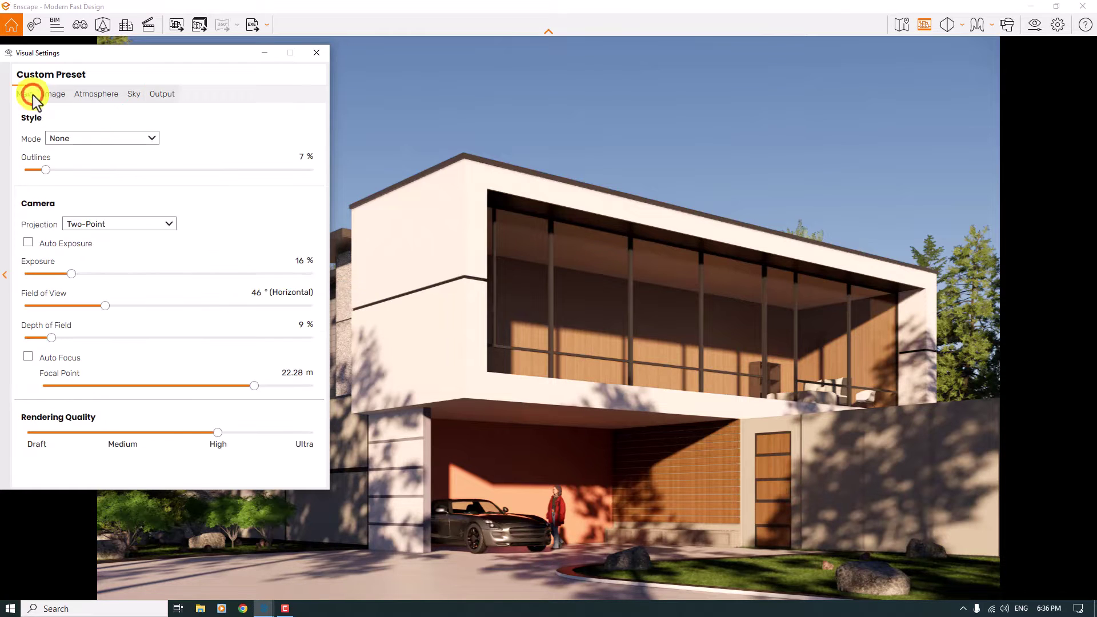
{"action": "left_click", "coordinate": [316, 53]}
Arrange the SketchUp and Enscape windows side by side.
{"action": "double_click", "coordinate": [561, 5]}
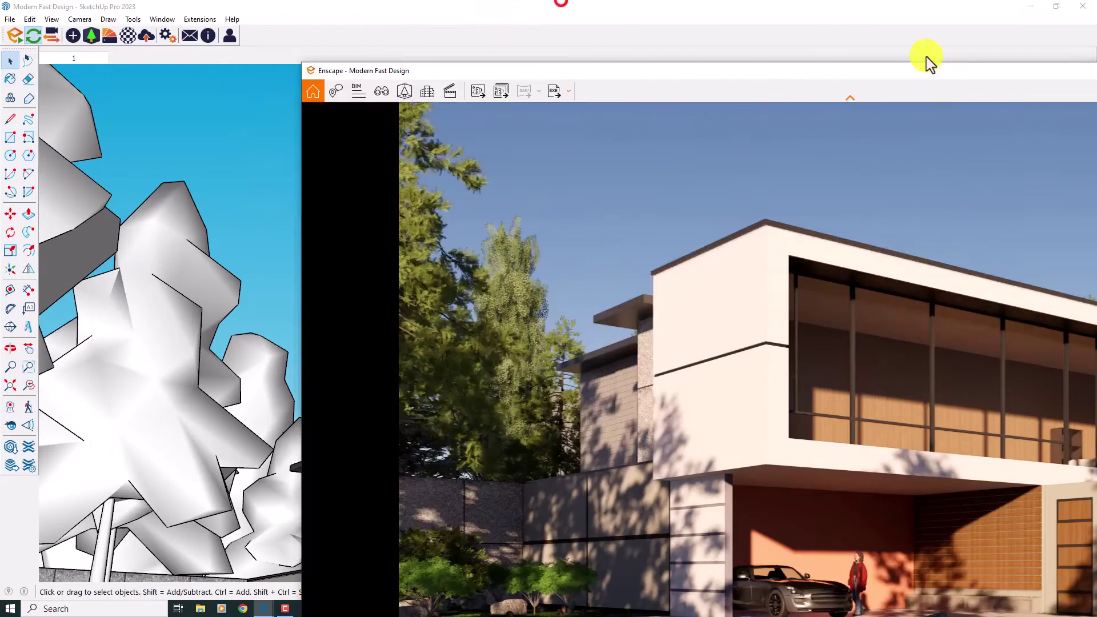
{"action": "left_click_drag", "start_coordinate": [926, 57], "coordinate": [1089, 203]}
{"action": "left_click", "coordinate": [239, 383]}
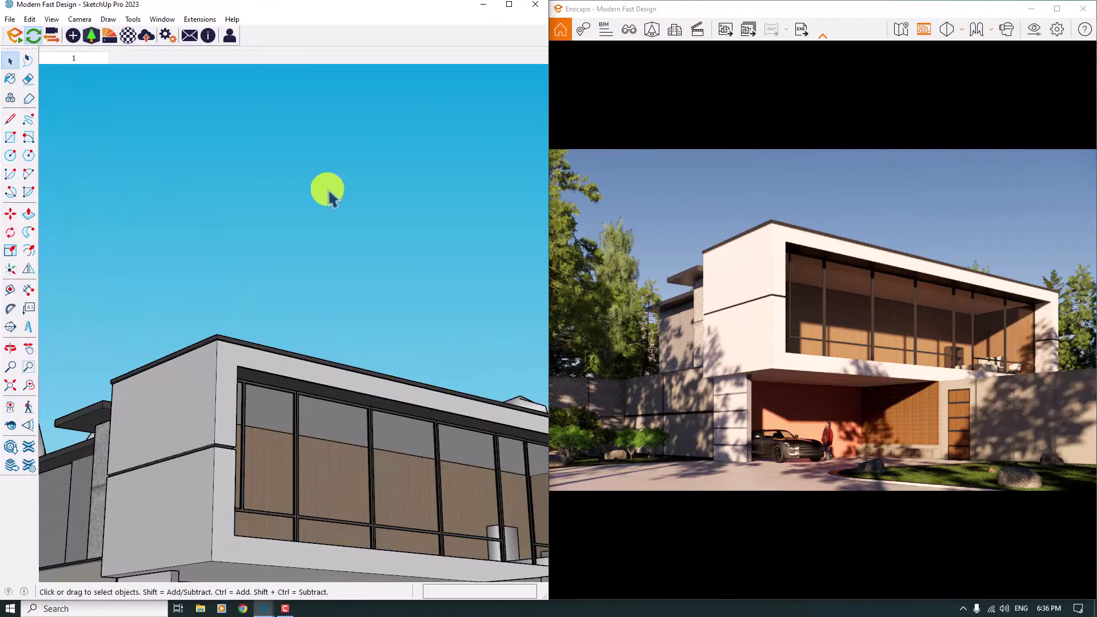
In the SketchUp model, move the tree on the lawn beside the driveway about 4.17 m toward the house.
{"action": "middle_click_drag", "start_coordinate": [329, 191], "coordinate": [311, 526]}
{"action": "scroll", "coordinate": [268, 267], "scroll_direction": "down", "scroll_amount": 5}
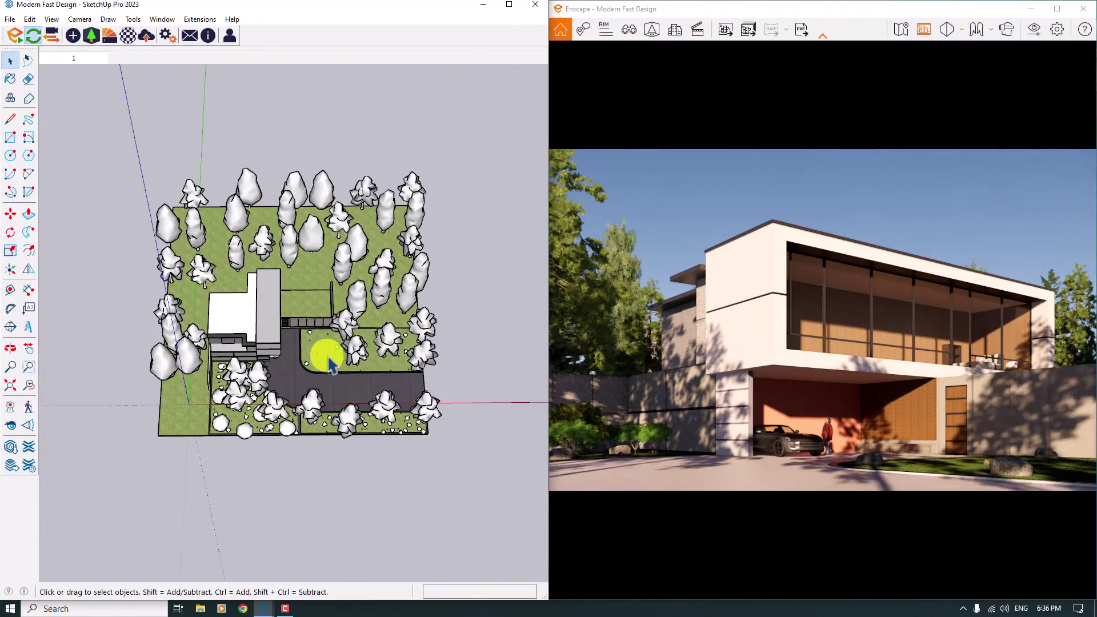
{"action": "scroll", "coordinate": [360, 362], "scroll_direction": "up", "scroll_amount": 6}
{"action": "left_click", "coordinate": [399, 296]}
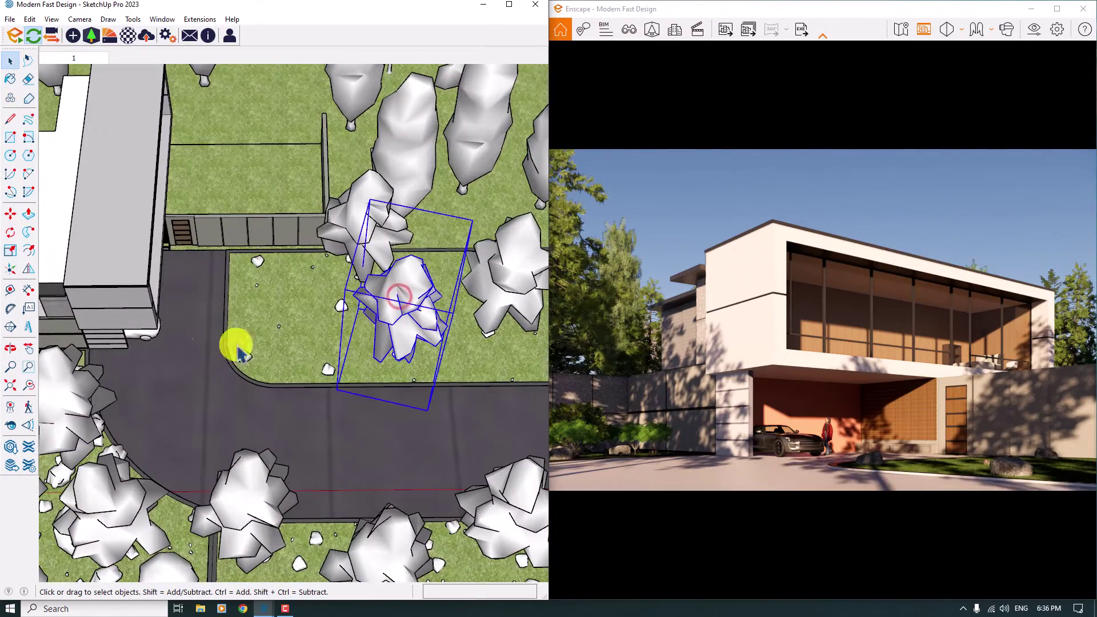
{"action": "left_click", "coordinate": [10, 213]}
{"action": "left_click", "coordinate": [387, 418]}
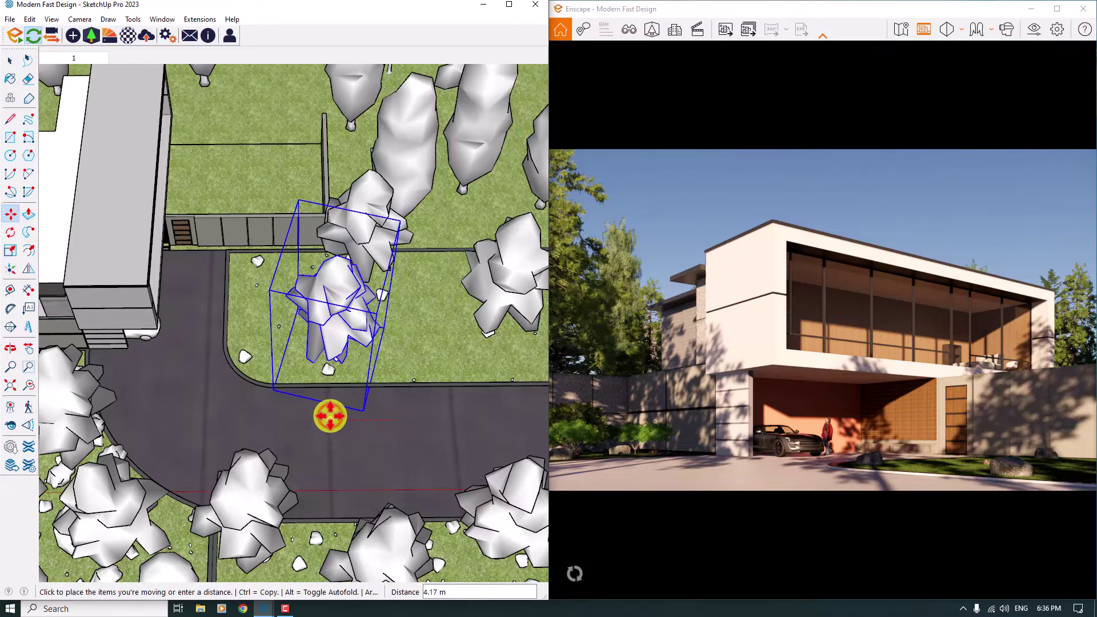
{"action": "left_click", "coordinate": [330, 416]}
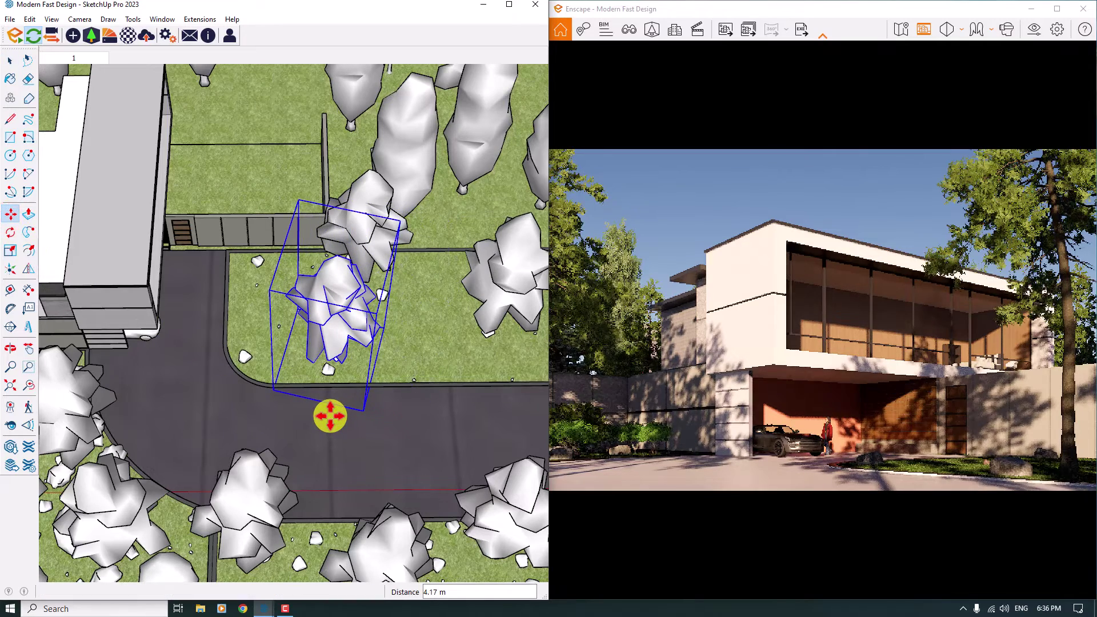
Shift the lawn tree back away from the house, finishing with a move distance of 0.66 m.
{"action": "left_click", "coordinate": [331, 415]}
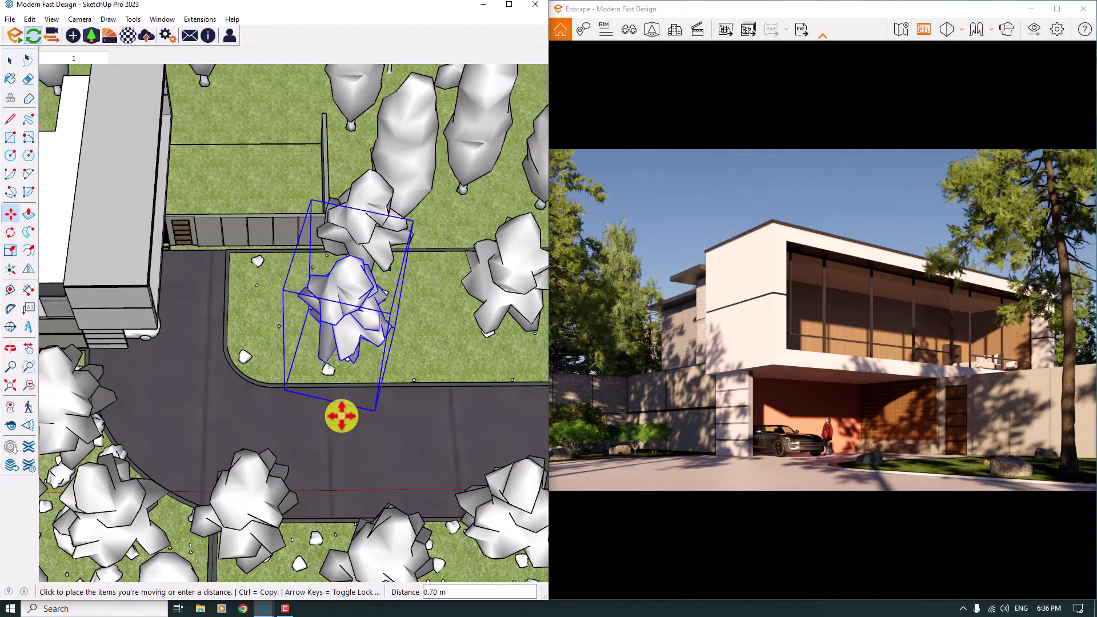
{"action": "left_click", "coordinate": [347, 415]}
{"action": "left_click", "coordinate": [346, 415]}
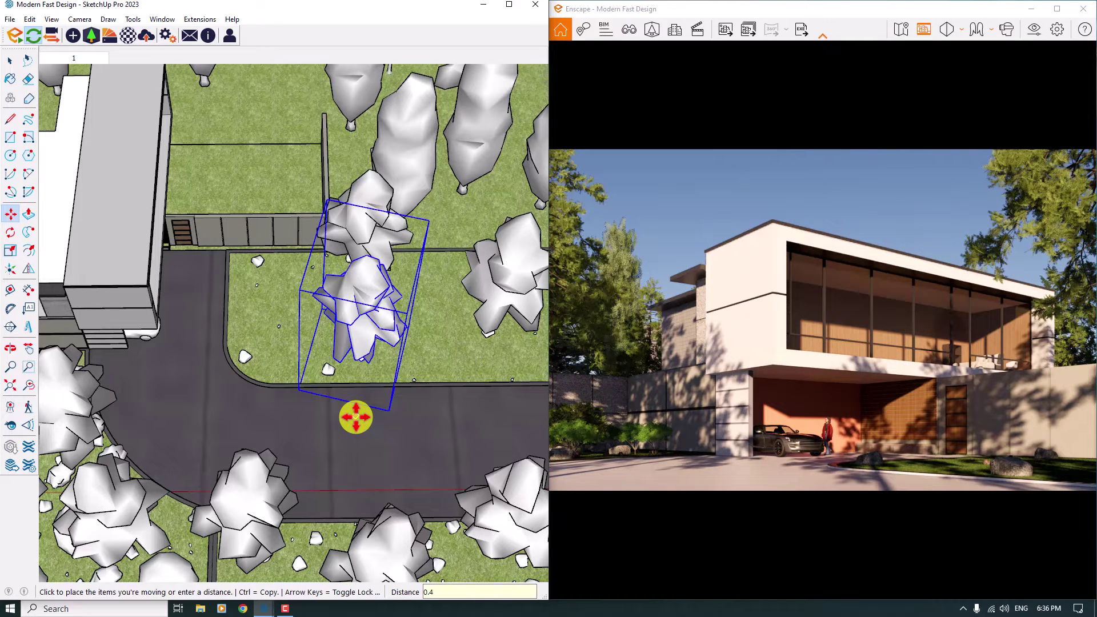
{"action": "type", "text": "0.4"}
{"action": "key", "text": "Return"}
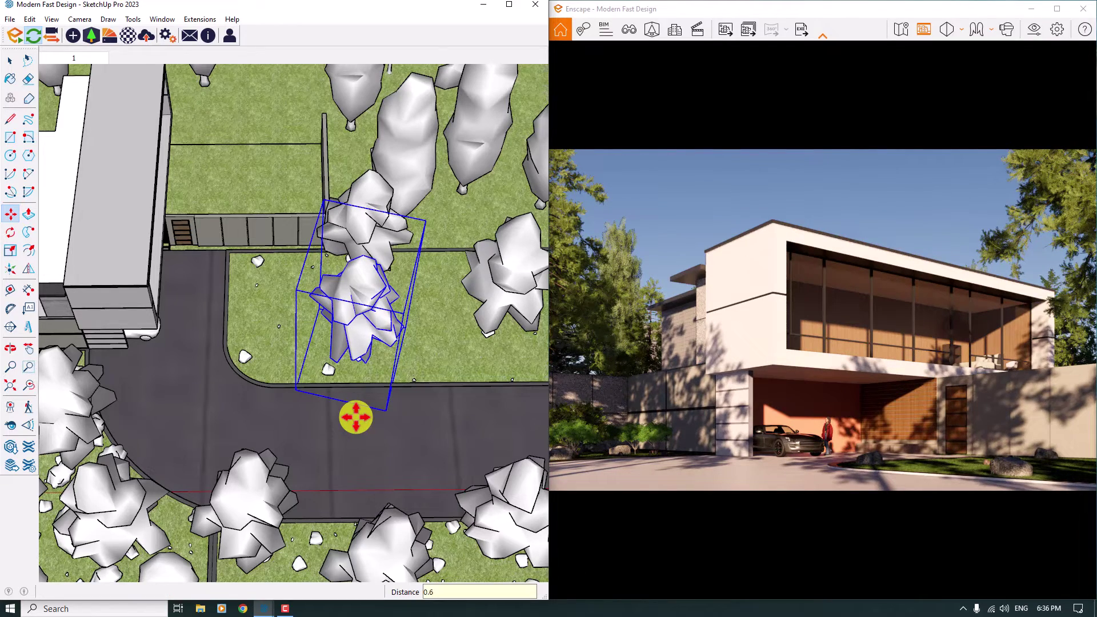
{"action": "key", "text": "Return"}
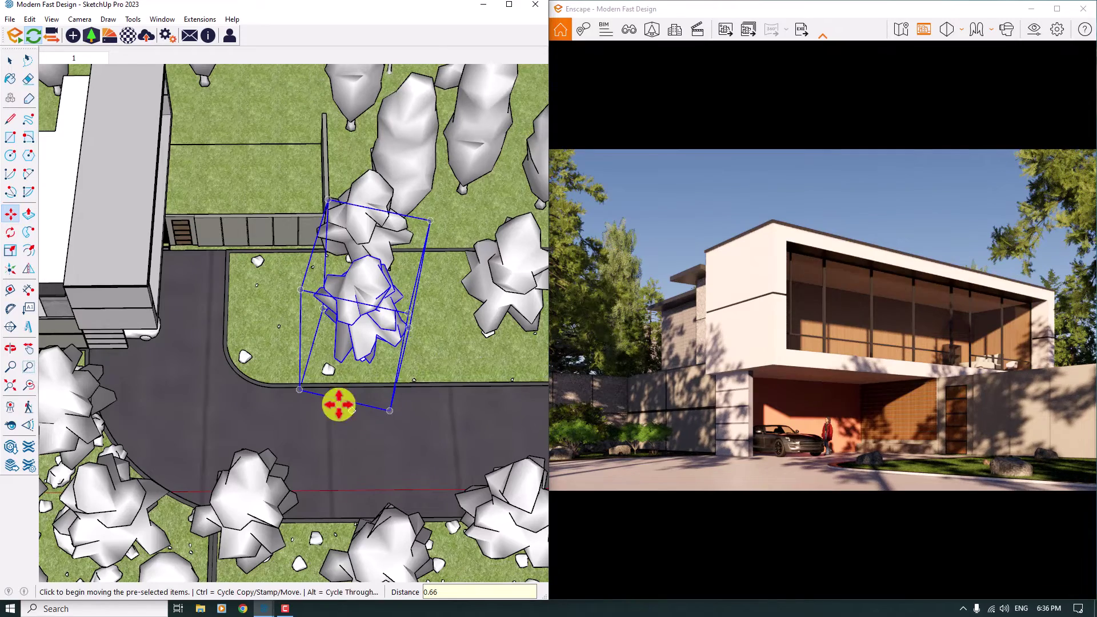
{"action": "scroll", "coordinate": [441, 310], "scroll_direction": "down", "scroll_amount": 6}
{"action": "key", "text": "space"}
Move the front-garden tree behind the curved driveway edge about 1.13 m toward the house.
{"action": "scroll", "coordinate": [331, 365], "scroll_direction": "up", "scroll_amount": 1}
{"action": "scroll", "coordinate": [326, 351], "scroll_direction": "up", "scroll_amount": 3}
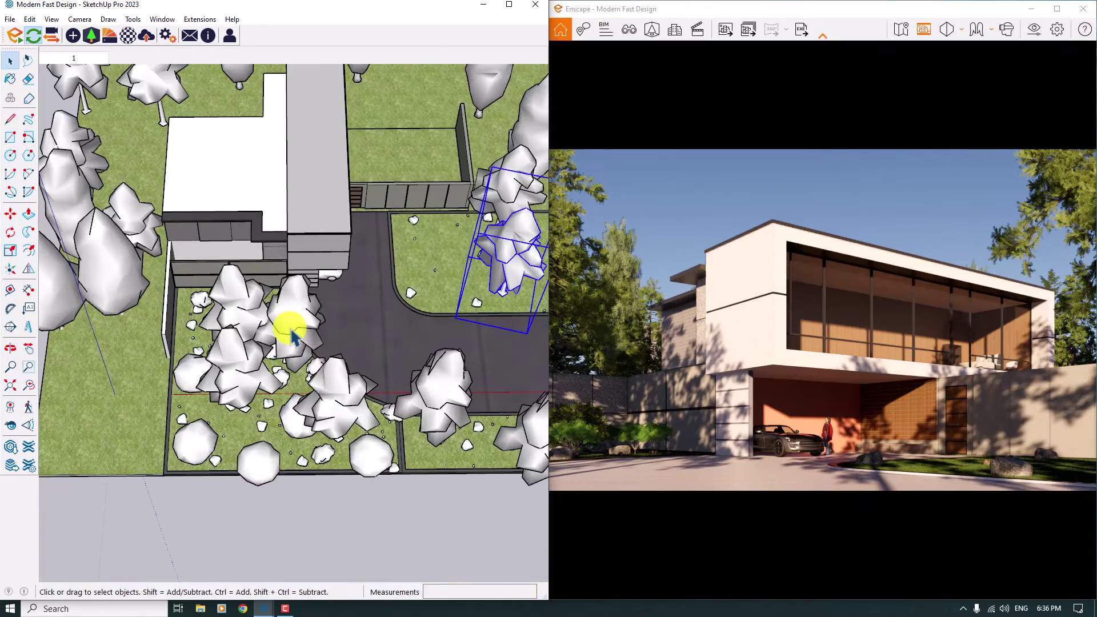
{"action": "mouse_move", "coordinate": [291, 337]}
{"action": "middle_mouse_down"}
{"action": "mouse_move", "coordinate": [417, 326]}
{"action": "mouse_move", "coordinate": [222, 255]}
{"action": "mouse_move", "coordinate": [228, 271]}
{"action": "middle_mouse_up"}
{"action": "scroll", "coordinate": [255, 286], "scroll_direction": "up", "scroll_amount": 3}
{"action": "left_click", "coordinate": [10, 214]}
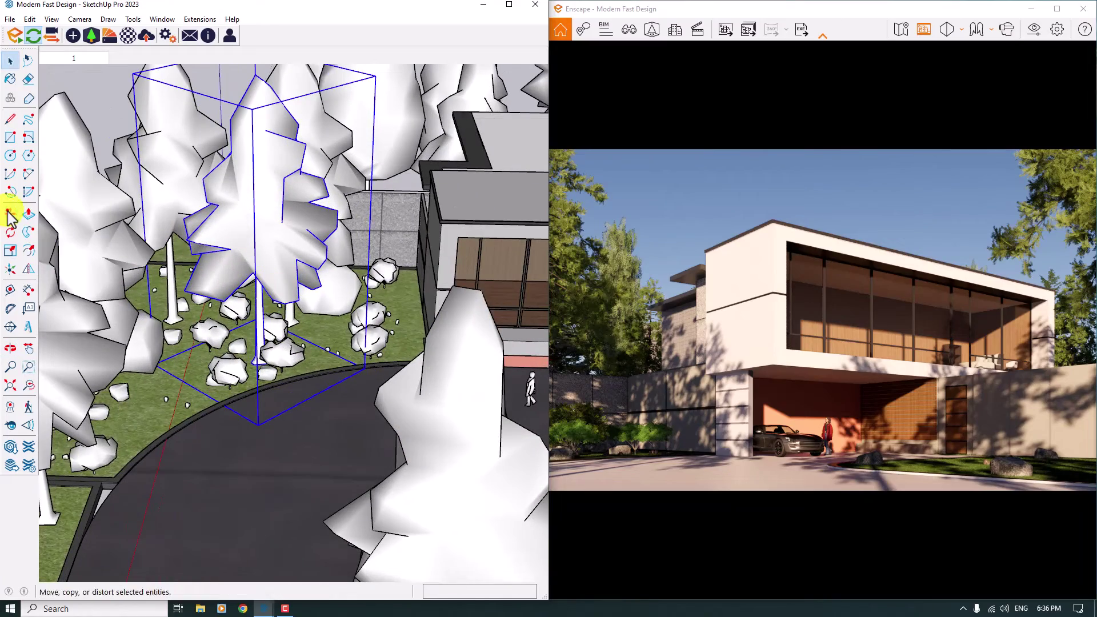
{"action": "left_click", "coordinate": [245, 404]}
{"action": "left_click", "coordinate": [273, 406]}
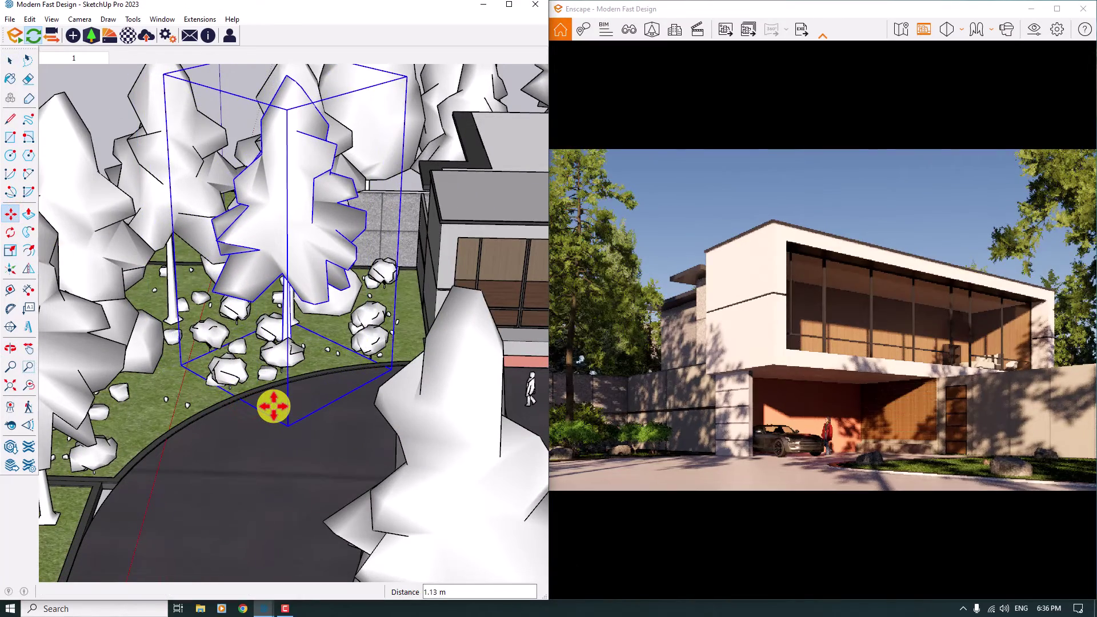
{"action": "left_click", "coordinate": [11, 251]}
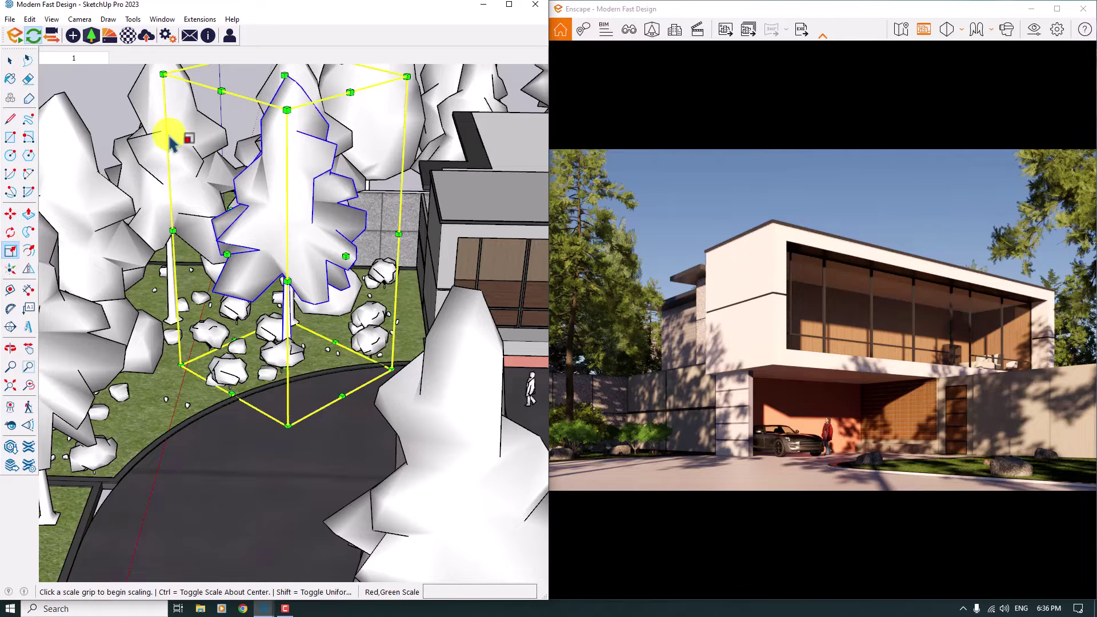
{"action": "left_click", "coordinate": [162, 73]}
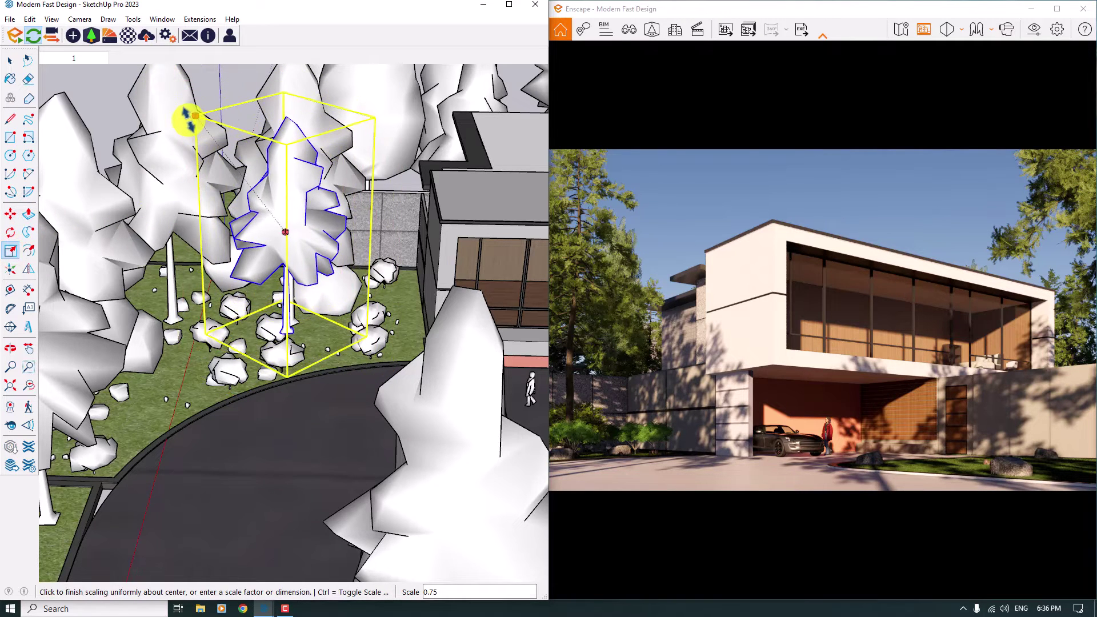
{"action": "key", "text": "space"}
Scale the front-garden tree beside the curved driveway edge down uniformly from its opposite corner, to a factor of 0.67.
{"action": "left_click", "coordinate": [10, 251]}
{"action": "left_click", "coordinate": [163, 77]}
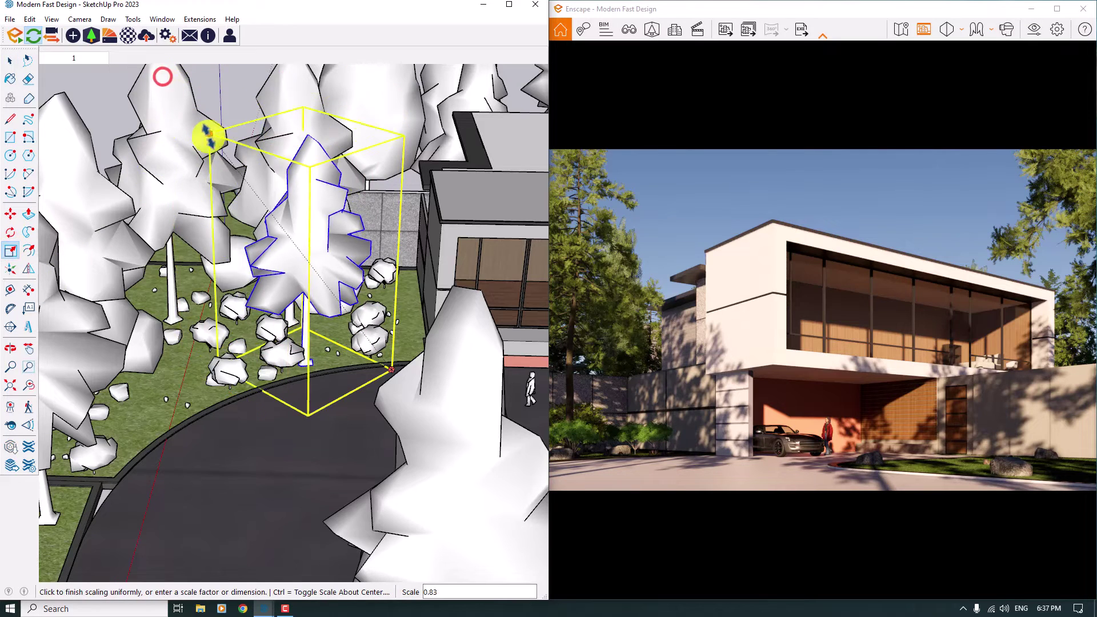
{"action": "left_click", "coordinate": [237, 183]}
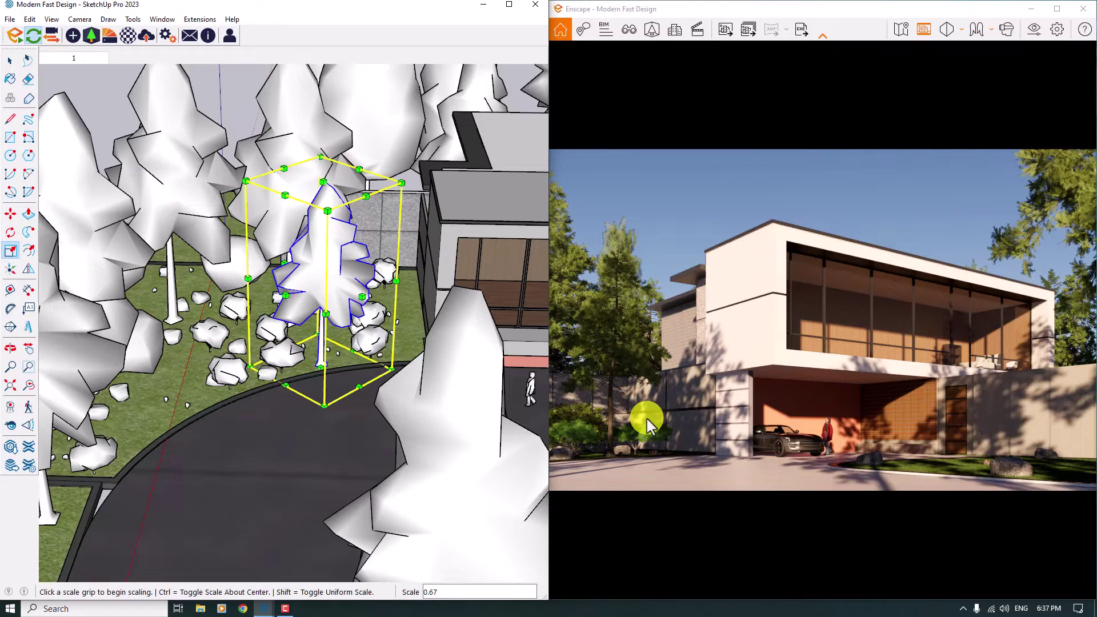
Delete the tall rounded tree standing behind the front-garden trees, closest to the house's side wall.
{"action": "scroll", "coordinate": [436, 318], "scroll_direction": "down", "scroll_amount": 3}
{"action": "mouse_move", "coordinate": [436, 318]}
{"action": "middle_mouse_down"}
{"action": "mouse_move", "coordinate": [326, 318]}
{"action": "mouse_move", "coordinate": [402, 174]}
{"action": "mouse_move", "coordinate": [374, 222]}
{"action": "middle_mouse_up"}
{"action": "scroll", "coordinate": [375, 199], "scroll_direction": "up", "scroll_amount": 4}
{"action": "left_click", "coordinate": [374, 169]}
{"action": "middle_click_drag", "start_coordinate": [423, 312], "coordinate": [454, 246]}
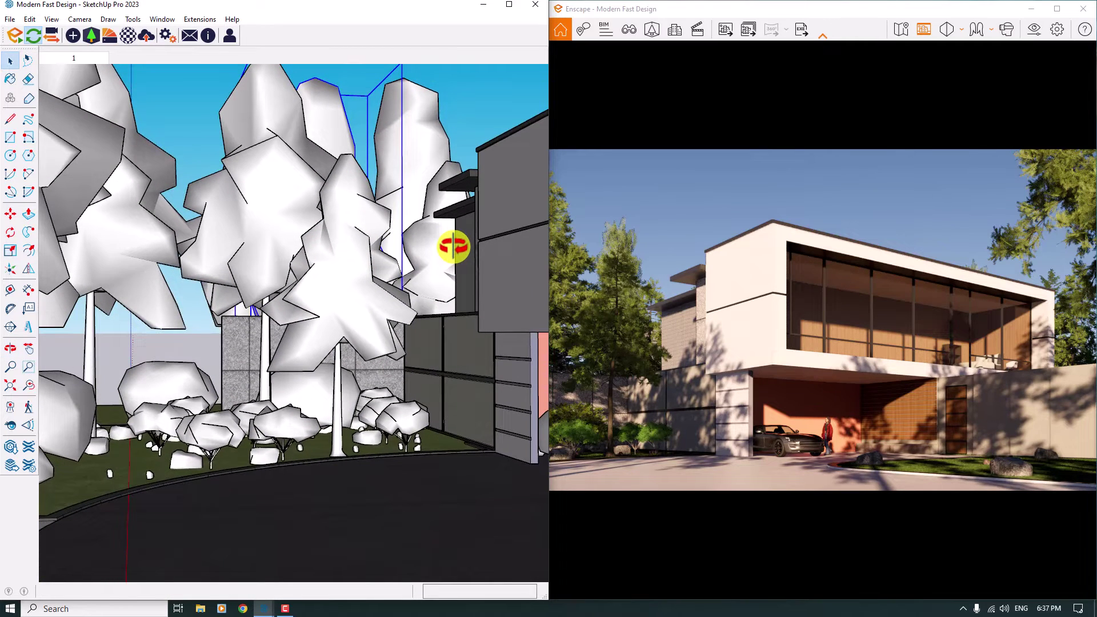
{"action": "key", "text": "Delete"}
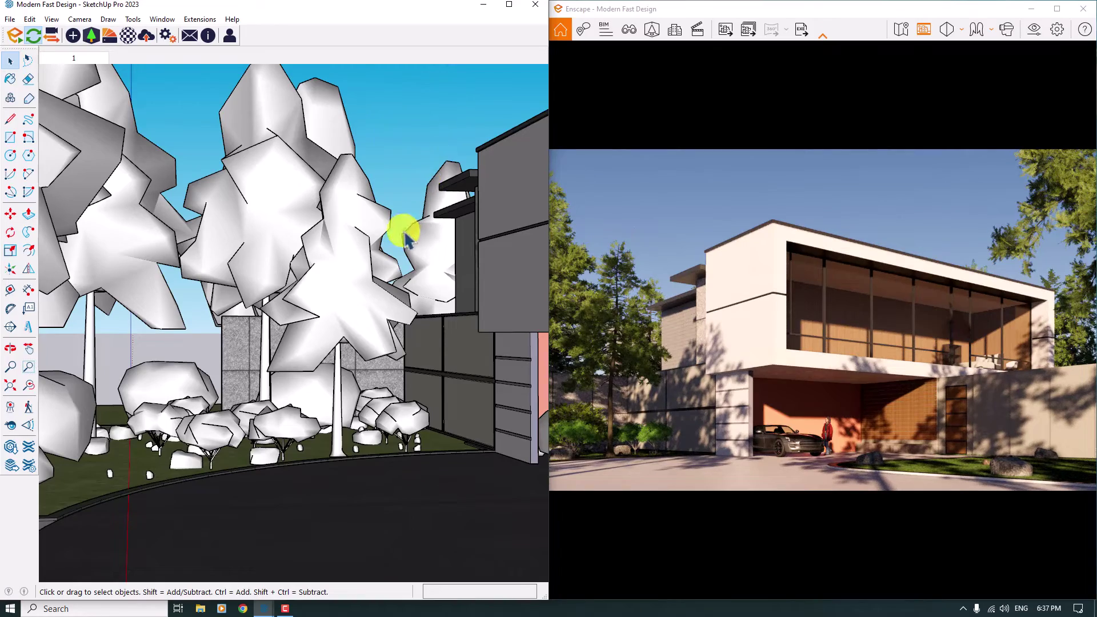
{"action": "middle_click_drag", "start_coordinate": [421, 184], "coordinate": [393, 385]}
{"action": "scroll", "coordinate": [319, 313], "scroll_direction": "down", "scroll_amount": 10}
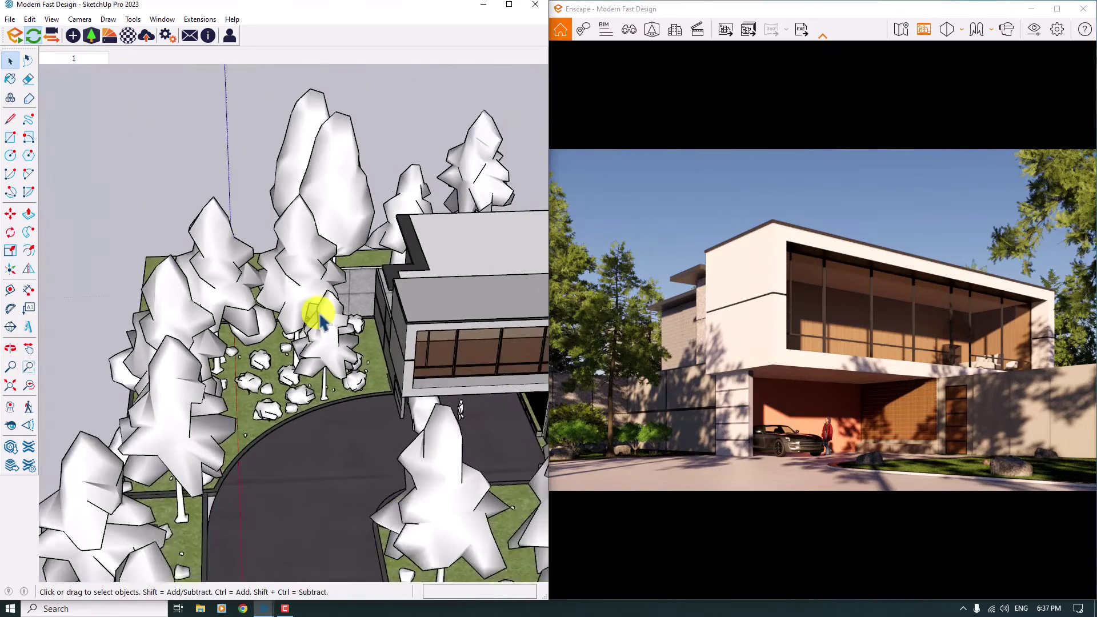
{"action": "mouse_move", "coordinate": [318, 313]}
{"action": "middle_mouse_down"}
{"action": "mouse_move", "coordinate": [514, 328]}
{"action": "mouse_move", "coordinate": [507, 337]}
{"action": "middle_mouse_up"}
{"action": "scroll", "coordinate": [408, 318], "scroll_direction": "up", "scroll_amount": 3}
{"action": "scroll", "coordinate": [410, 320], "scroll_direction": "up", "scroll_amount": 3}
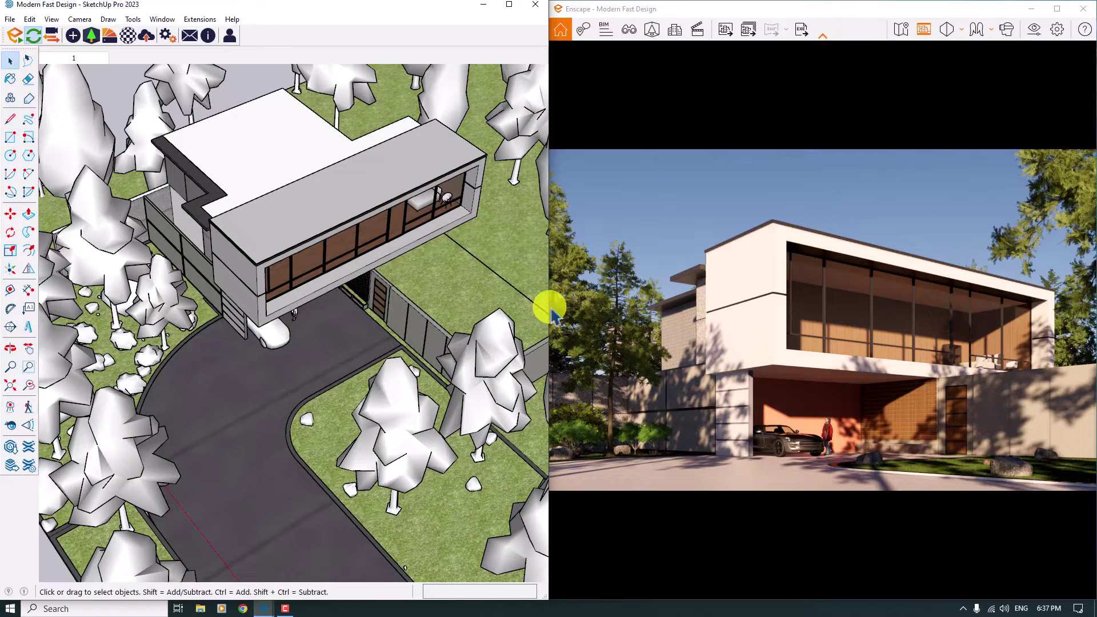
Switch to a full-size Enscape view and try to rotate the overhanging Coniferous Tree 007: Pine to 345° about Y.
{"action": "left_click", "coordinate": [1064, 7]}
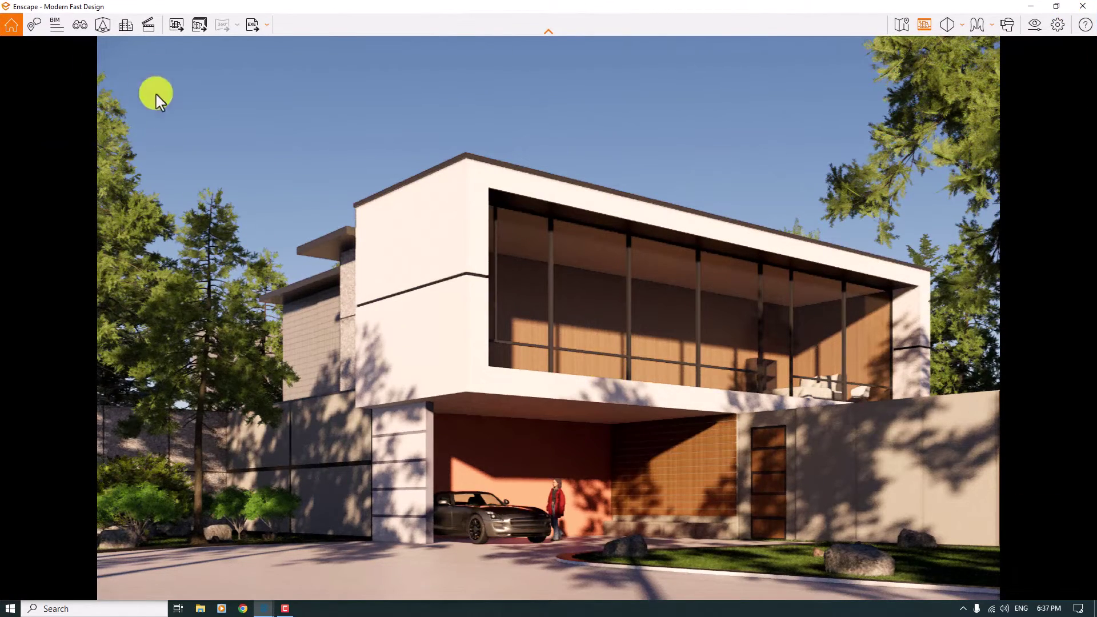
{"action": "left_click", "coordinate": [103, 24]}
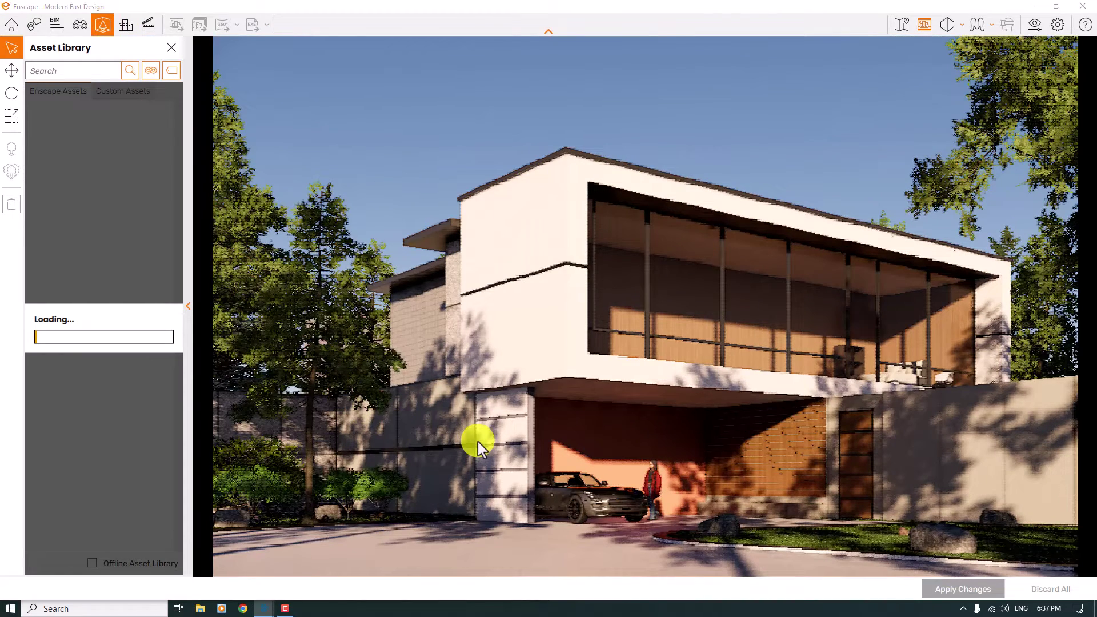
{"action": "left_click", "coordinate": [967, 146]}
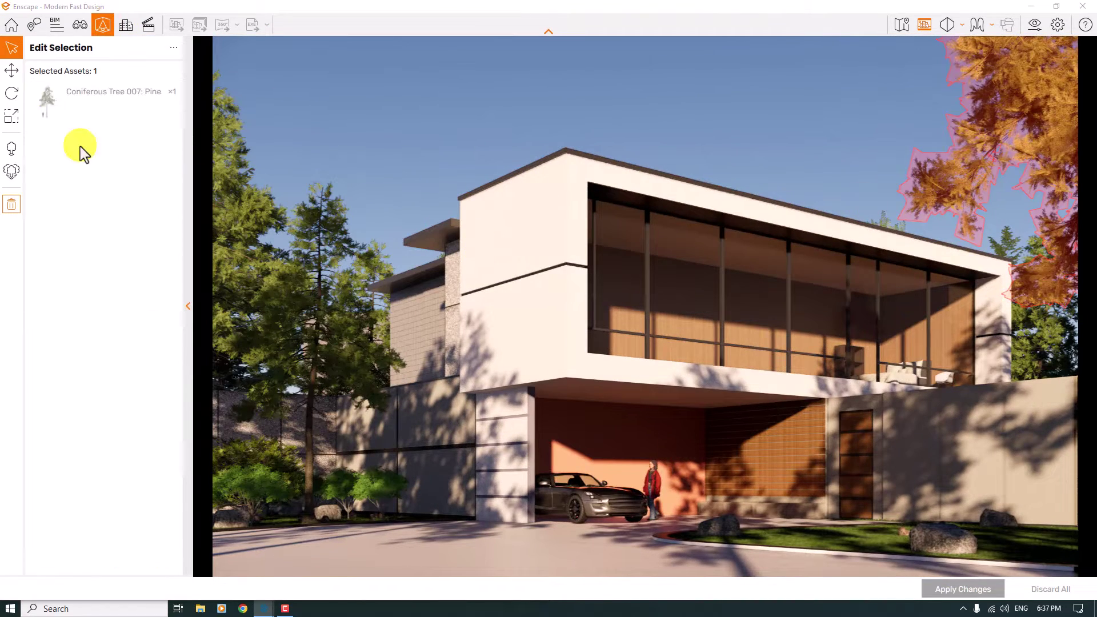
{"action": "left_click", "coordinate": [9, 93]}
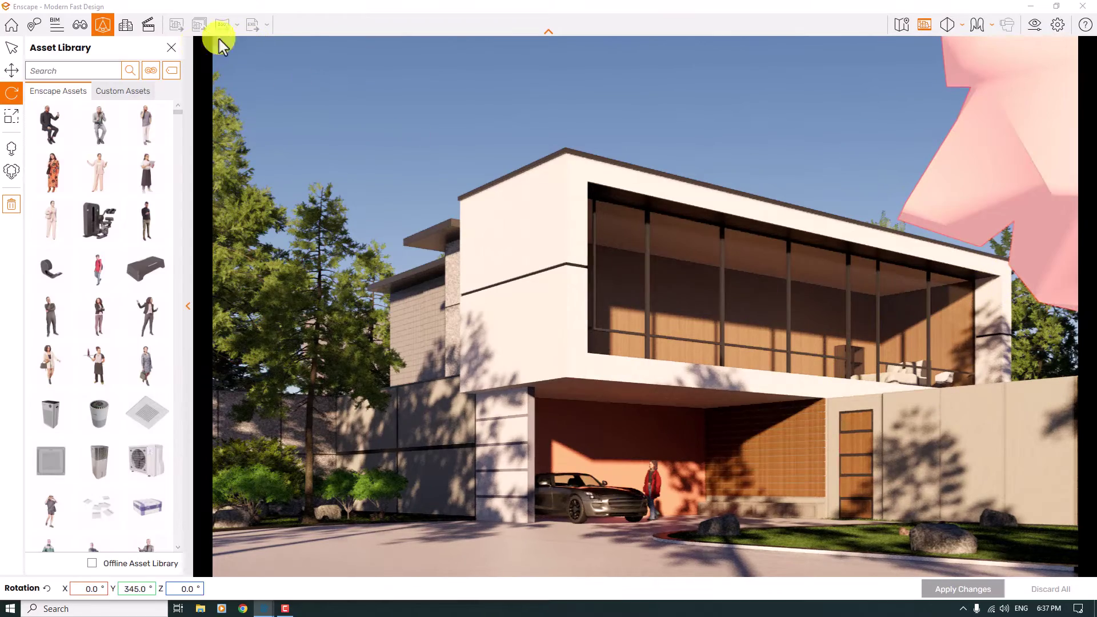
{"action": "left_click", "coordinate": [162, 47]}
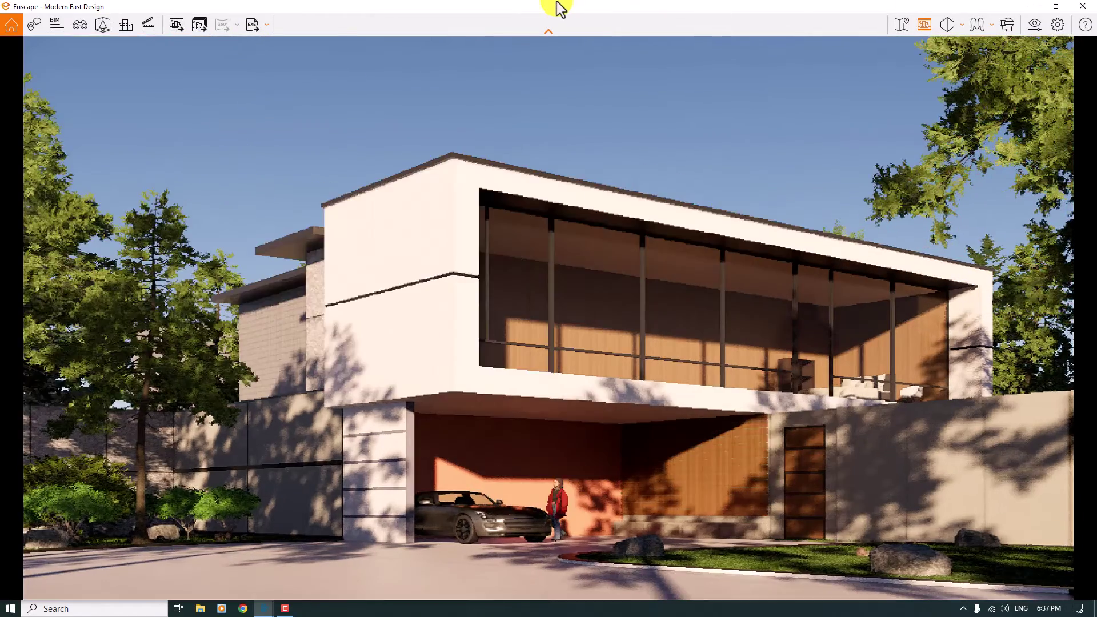
{"action": "left_click_drag", "start_coordinate": [553, 4], "coordinate": [1091, 153]}
{"action": "left_click", "coordinate": [274, 205]}
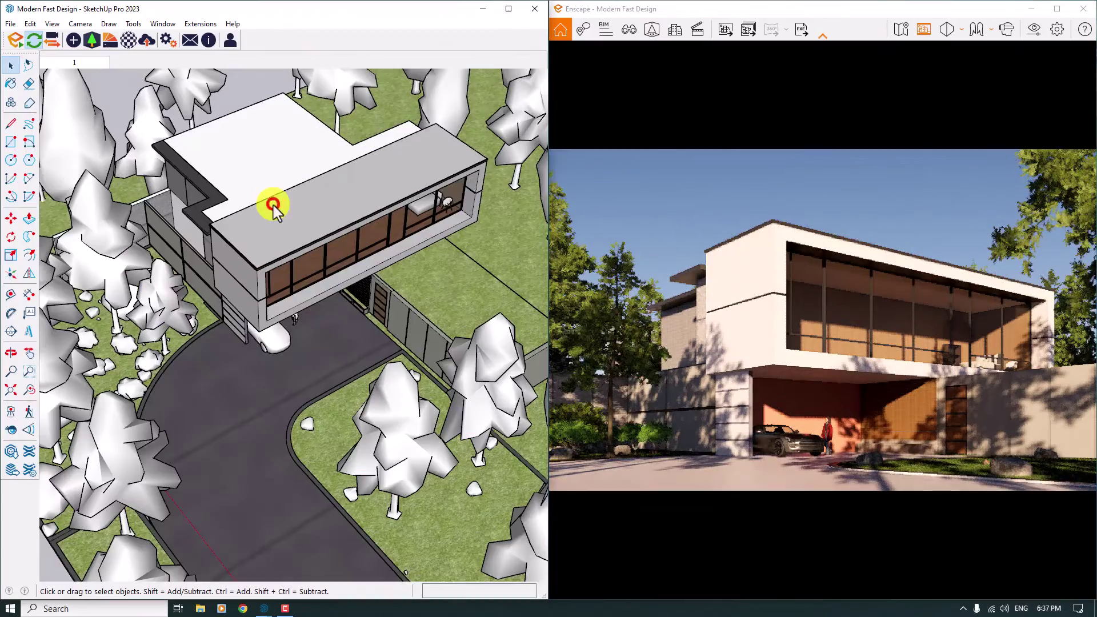
In the SketchUp model, copy the tree beside the boundary wall on the corner lawn about 2.41 m toward the driveway.
{"action": "middle_click_drag", "start_coordinate": [318, 318], "coordinate": [334, 286]}
{"action": "scroll", "coordinate": [355, 343], "scroll_direction": "up", "scroll_amount": 5}
{"action": "left_click", "coordinate": [374, 245]}
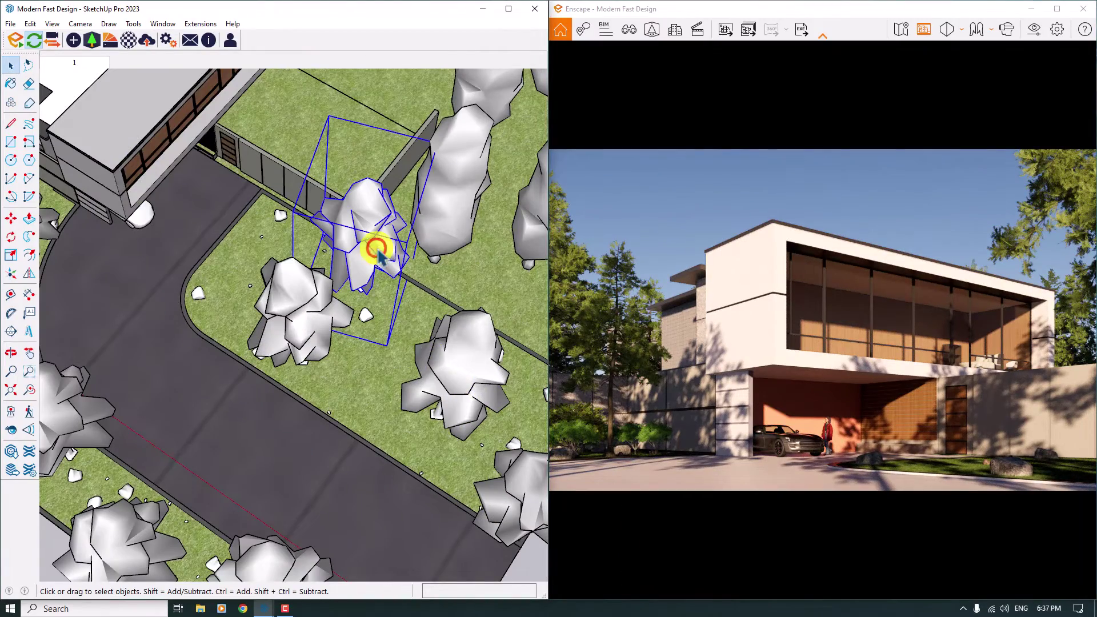
{"action": "left_click", "coordinate": [11, 218]}
{"action": "left_click", "coordinate": [337, 355]}
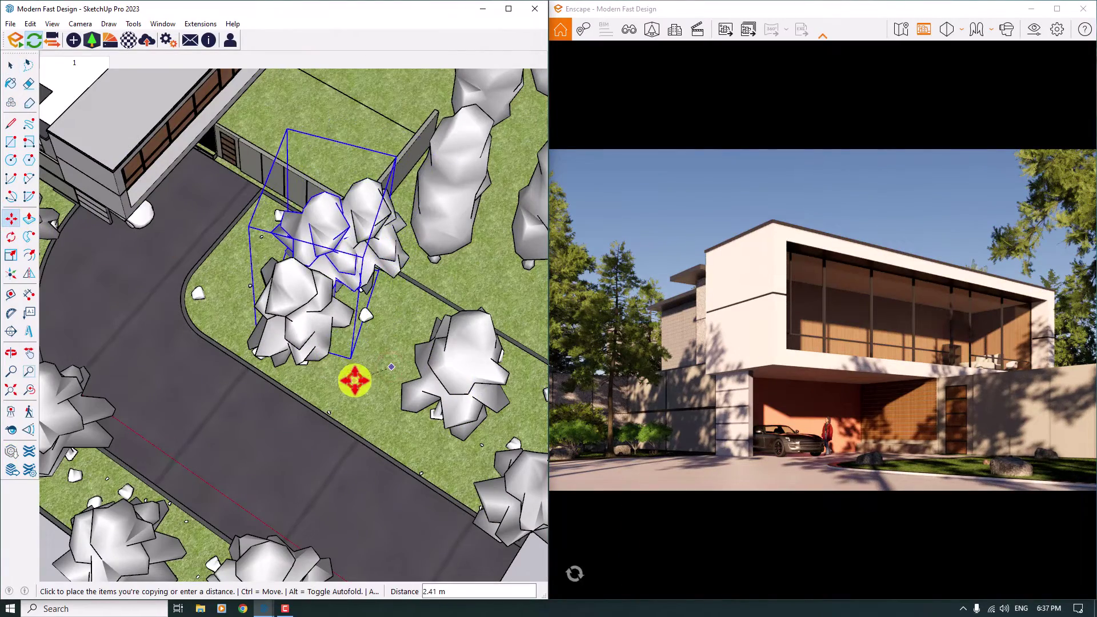
{"action": "left_click", "coordinate": [355, 380]}
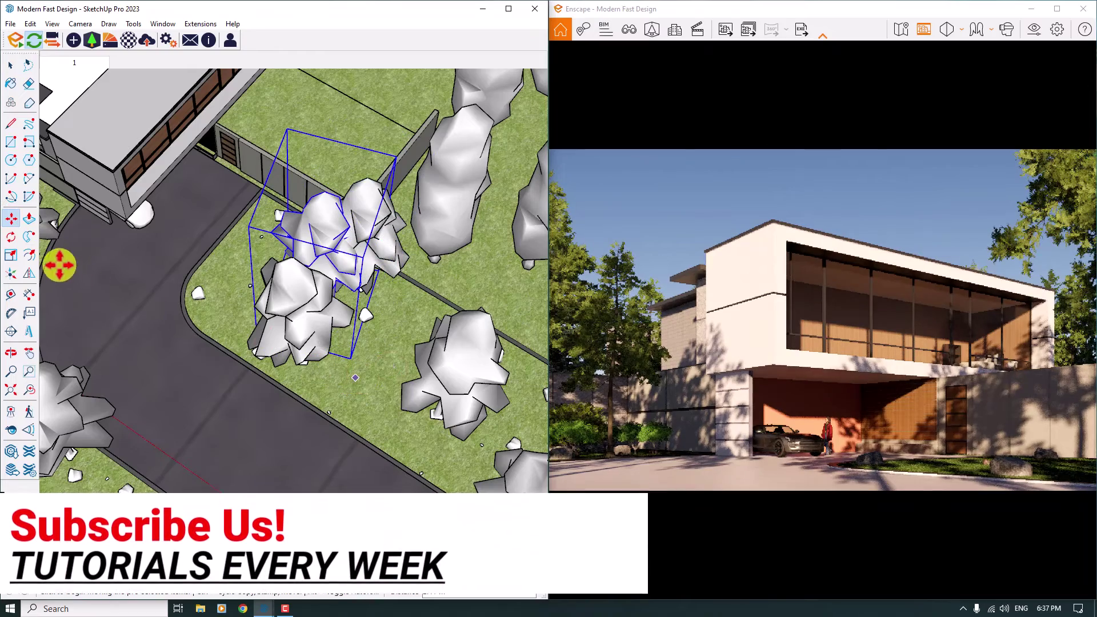
Scale the copied corner-lawn tree down uniformly to a factor of 0.59.
{"action": "left_click", "coordinate": [12, 257]}
{"action": "scroll", "coordinate": [440, 152], "scroll_direction": "up", "scroll_amount": 3}
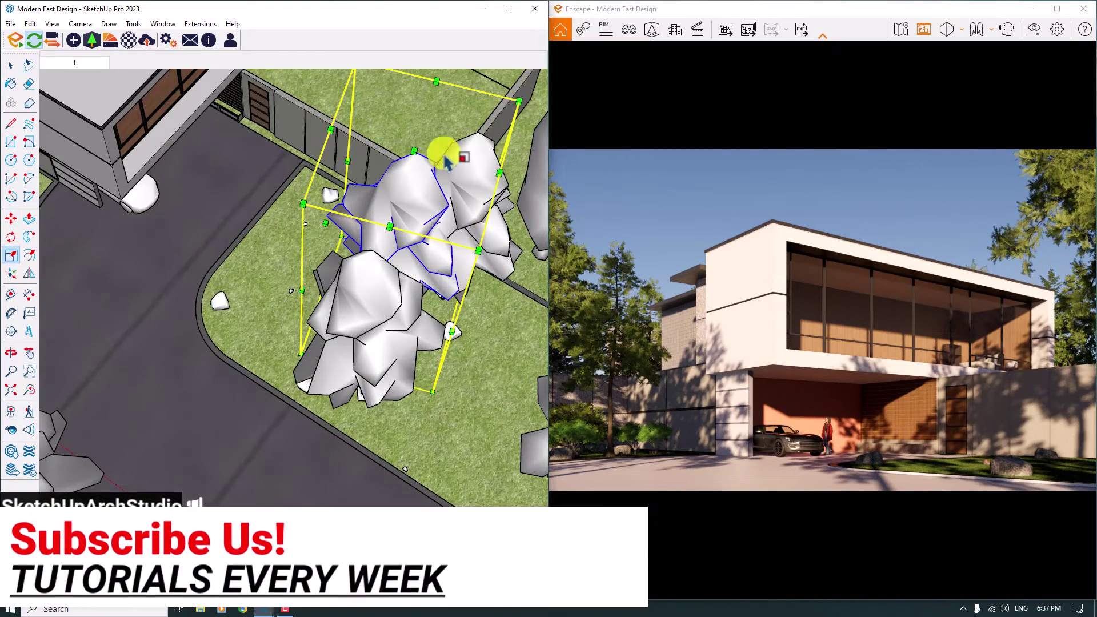
{"action": "left_click", "coordinate": [522, 98]}
{"action": "left_click", "coordinate": [416, 216]}
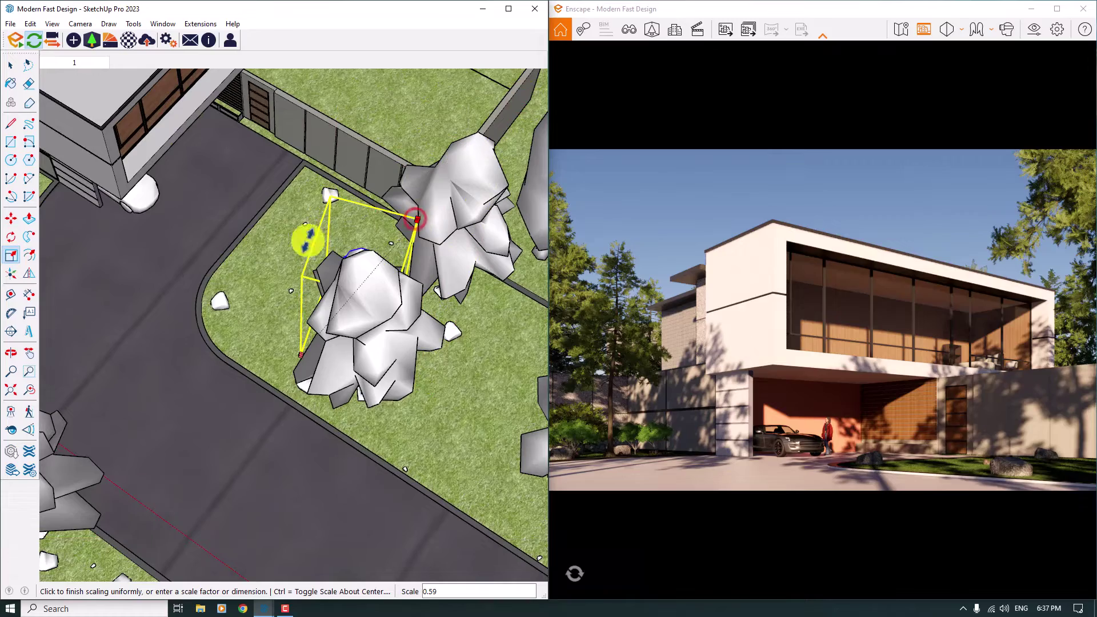
Reposition the small tree copy on the corner lawn, finishing with a move of about 4.15 m toward the boundary wall.
{"action": "left_click", "coordinate": [13, 221]}
{"action": "middle_click_drag", "start_coordinate": [220, 273], "coordinate": [330, 311]}
{"action": "left_click", "coordinate": [312, 333]}
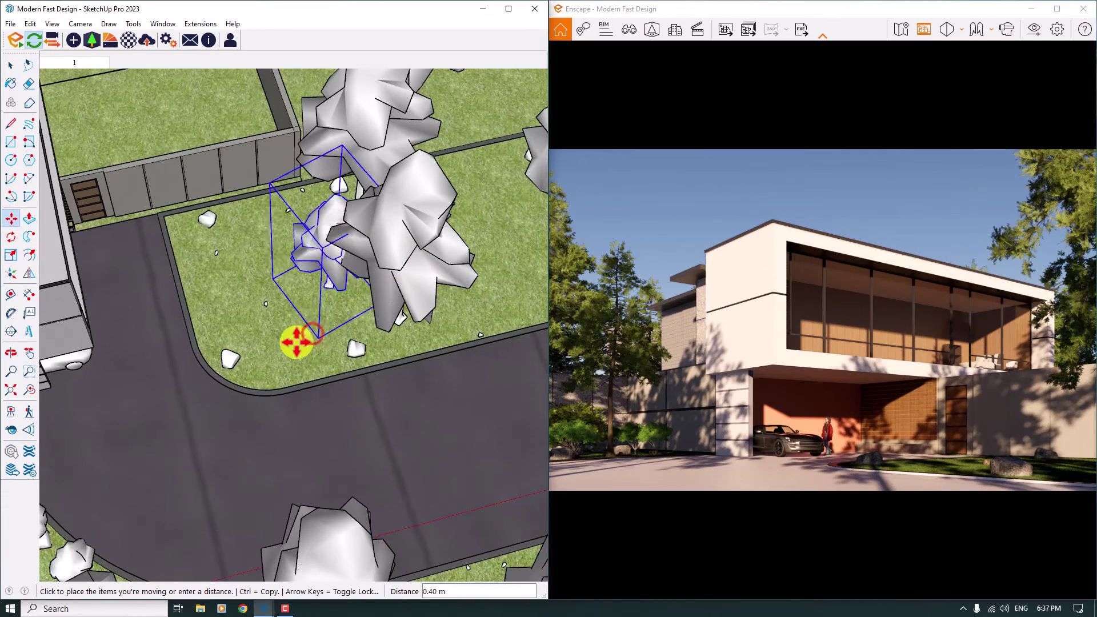
{"action": "left_click", "coordinate": [266, 353]}
{"action": "left_click", "coordinate": [271, 331]}
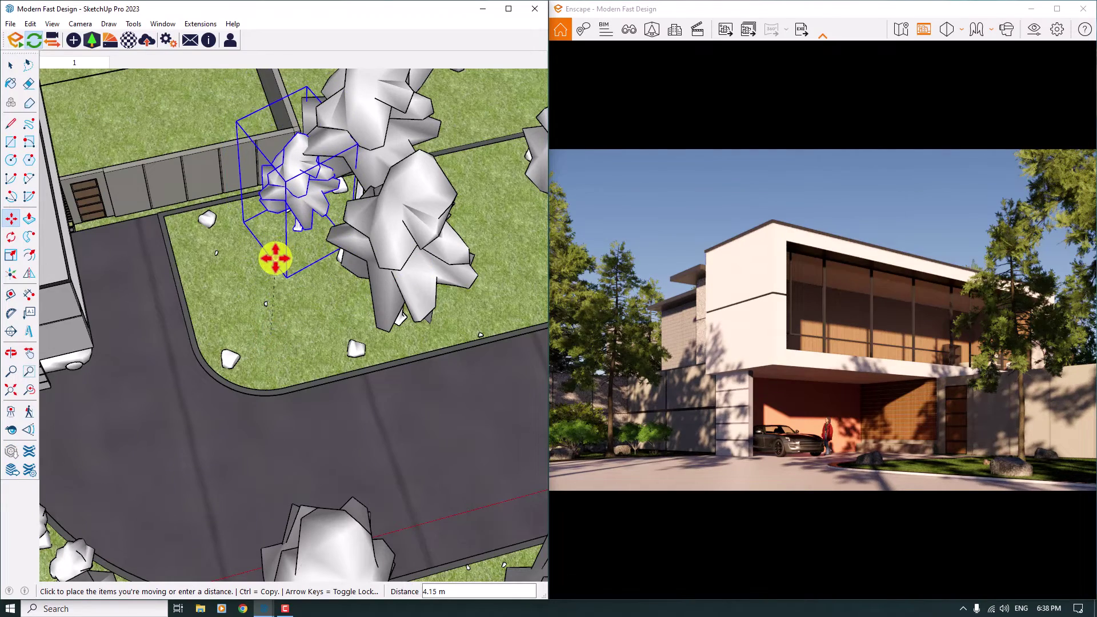
{"action": "left_click", "coordinate": [275, 258]}
Shift the small corner-lawn tree about 0.85 m along the boundary wall toward the house.
{"action": "scroll", "coordinate": [275, 259], "scroll_direction": "down", "scroll_amount": 4}
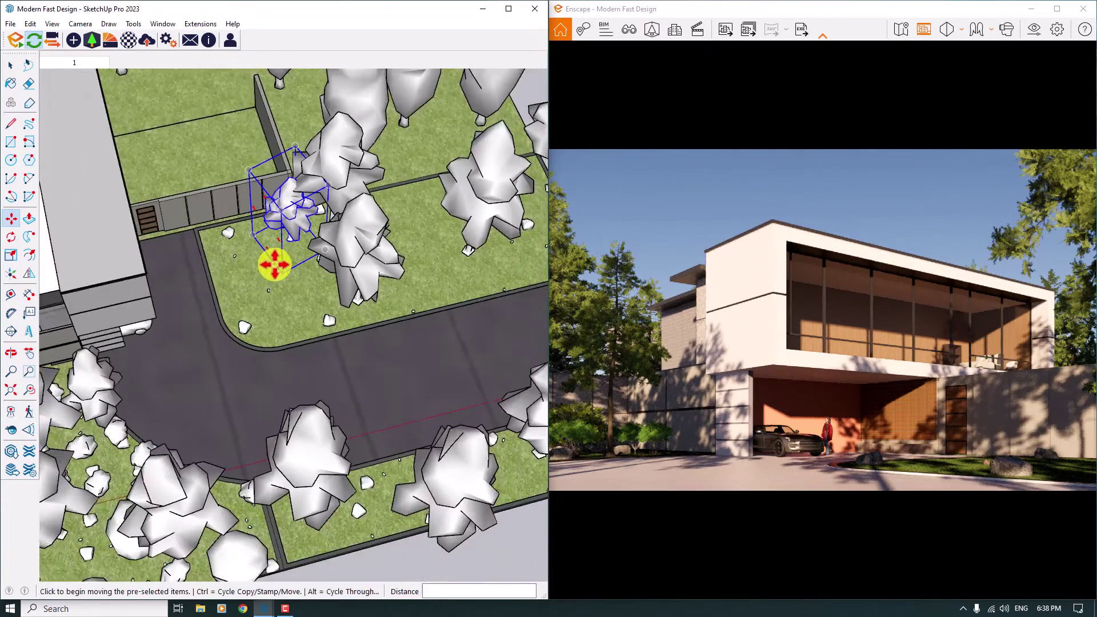
{"action": "scroll", "coordinate": [237, 310], "scroll_direction": "up", "scroll_amount": 5}
{"action": "left_click", "coordinate": [206, 240]}
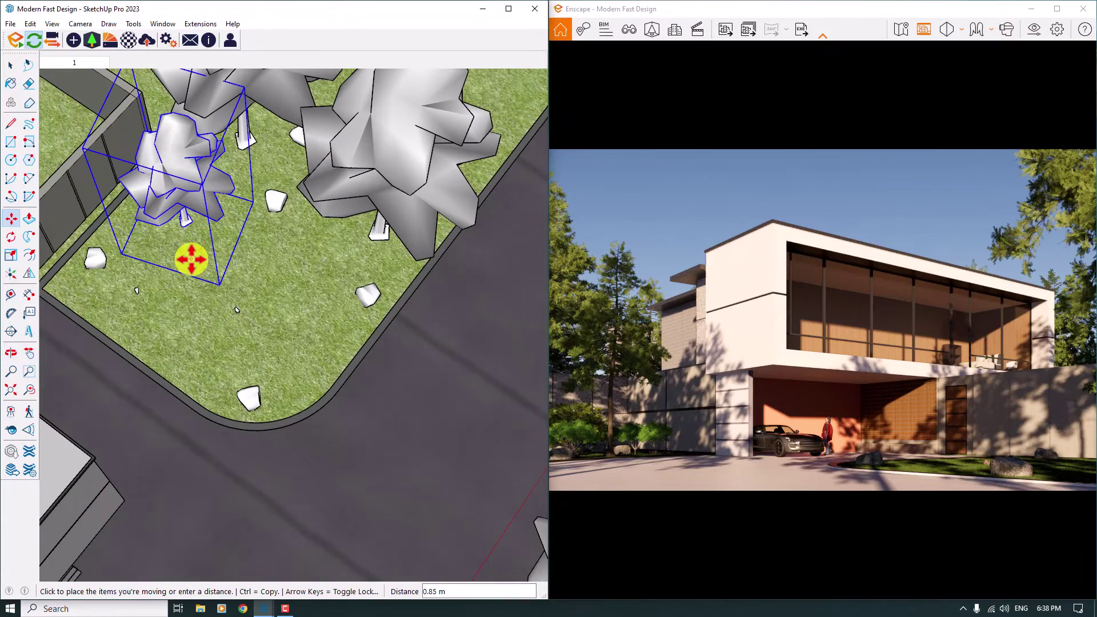
{"action": "left_click", "coordinate": [191, 258]}
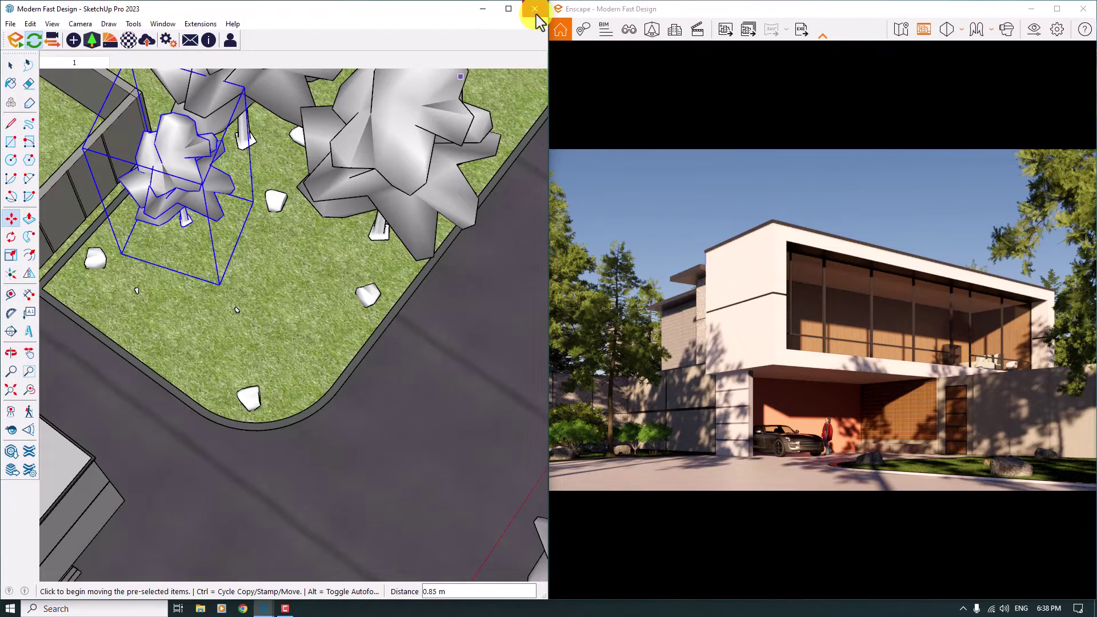
Switch to a full-size Enscape view, open view 1 for editing and set the sun to azimuth 123° and altitude 18.2°.
{"action": "left_click", "coordinate": [1057, 8]}
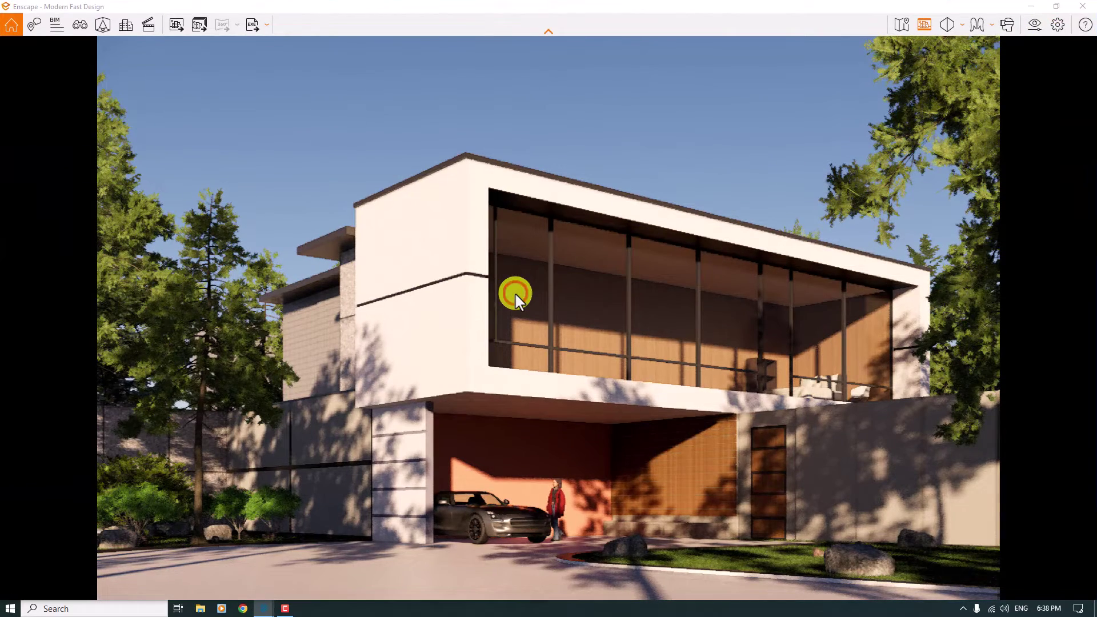
{"action": "key", "text": "v"}
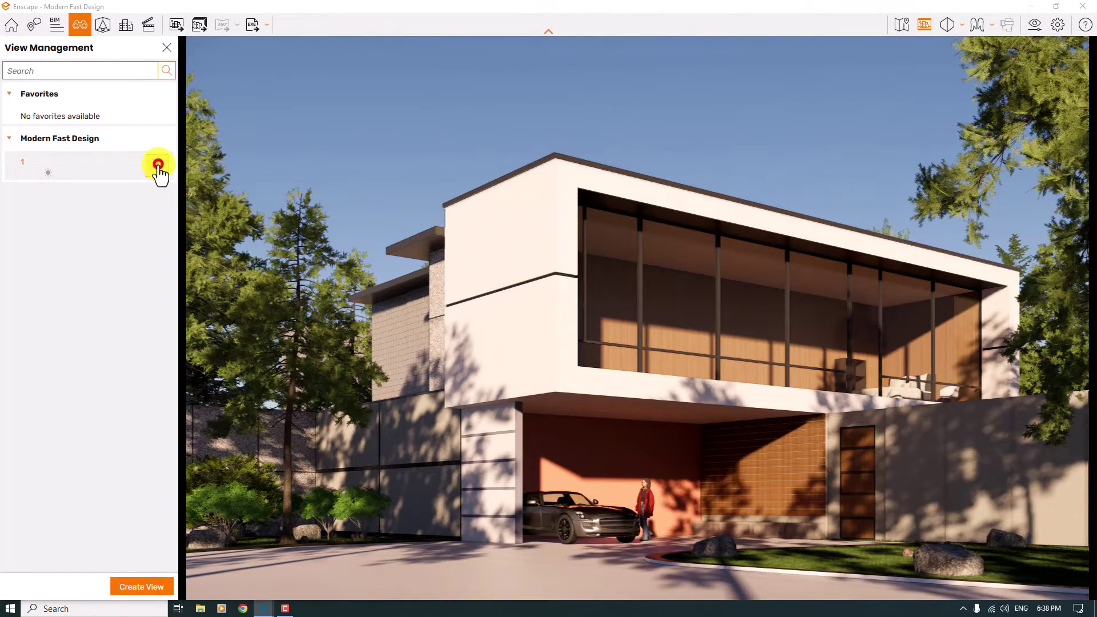
{"action": "left_click", "coordinate": [159, 165]}
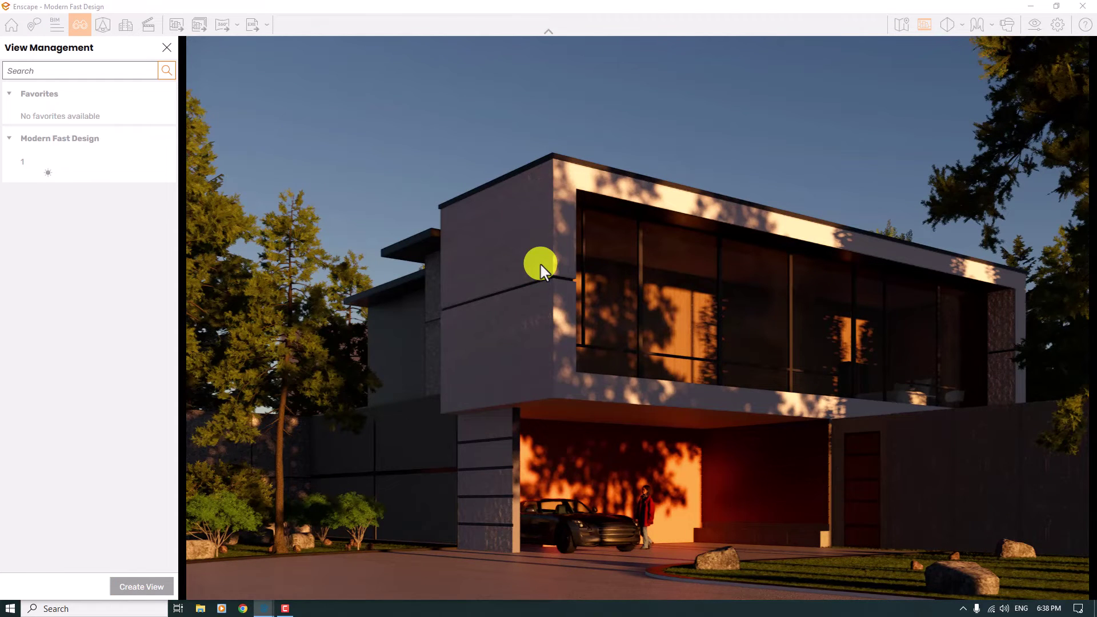
{"action": "left_click", "coordinate": [156, 162]}
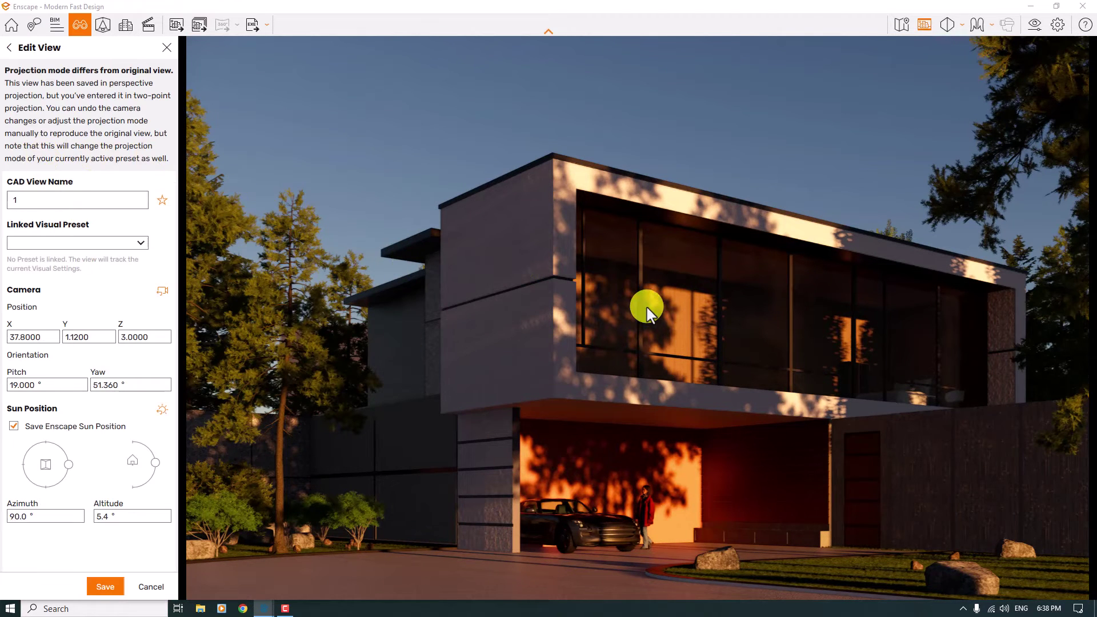
{"action": "right_click_drag", "start_coordinate": [646, 306], "coordinate": [646, 307], "text": "shift"}
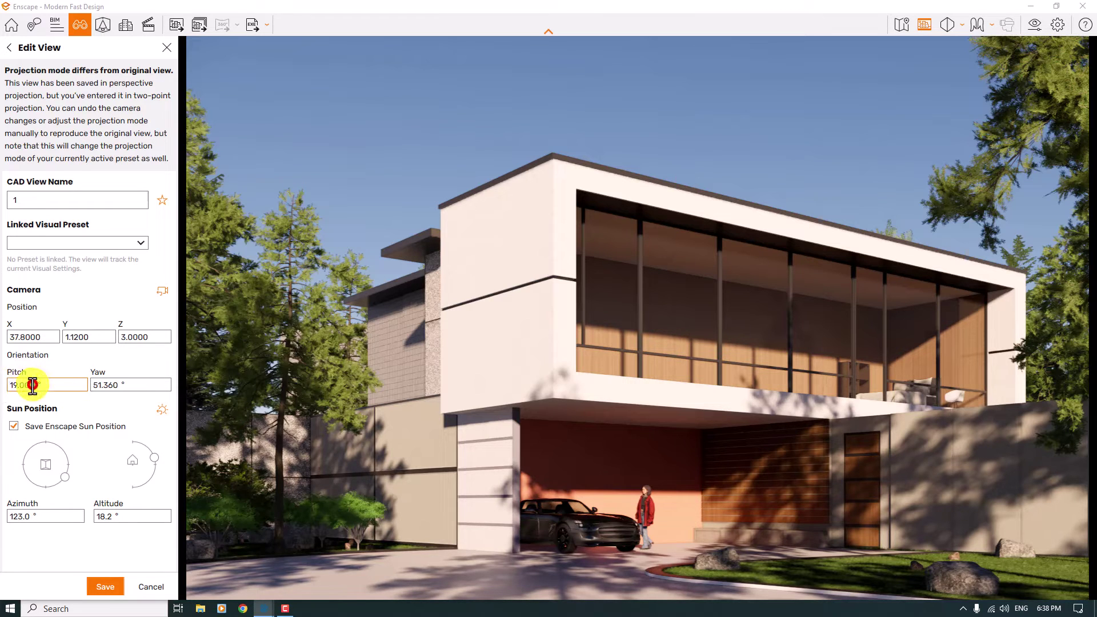
Set view 1's camera pitch to 23° and its camera Y position to 0.5.
{"action": "left_click_drag", "start_coordinate": [33, 384], "coordinate": [3, 390]}
{"action": "type", "text": "23"}
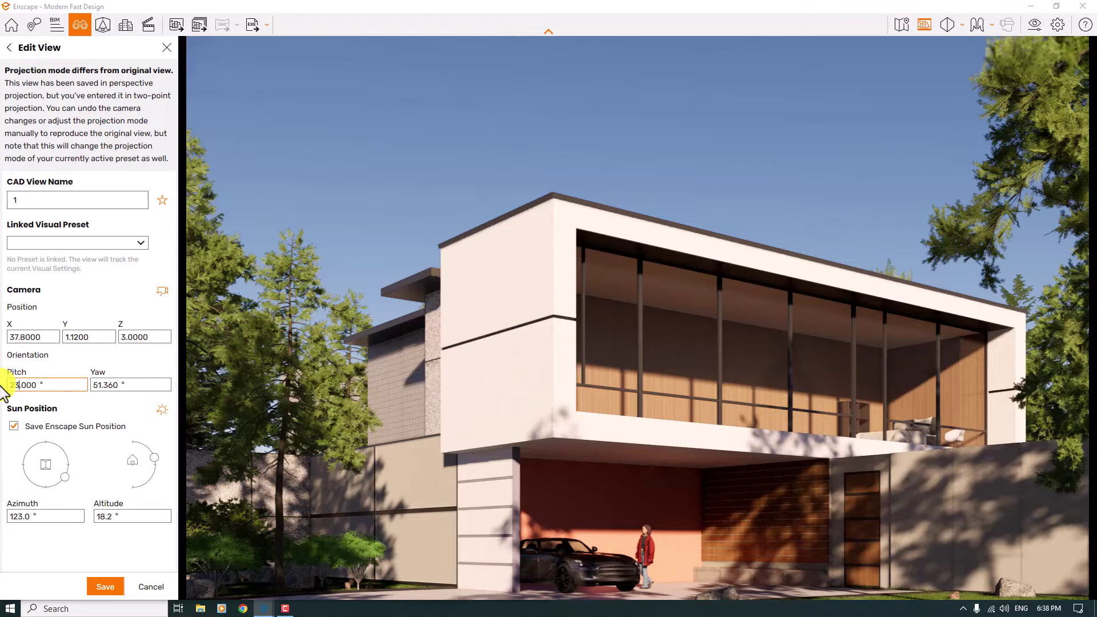
{"action": "left_click", "coordinate": [81, 338]}
{"action": "type", "text": "0.8"}
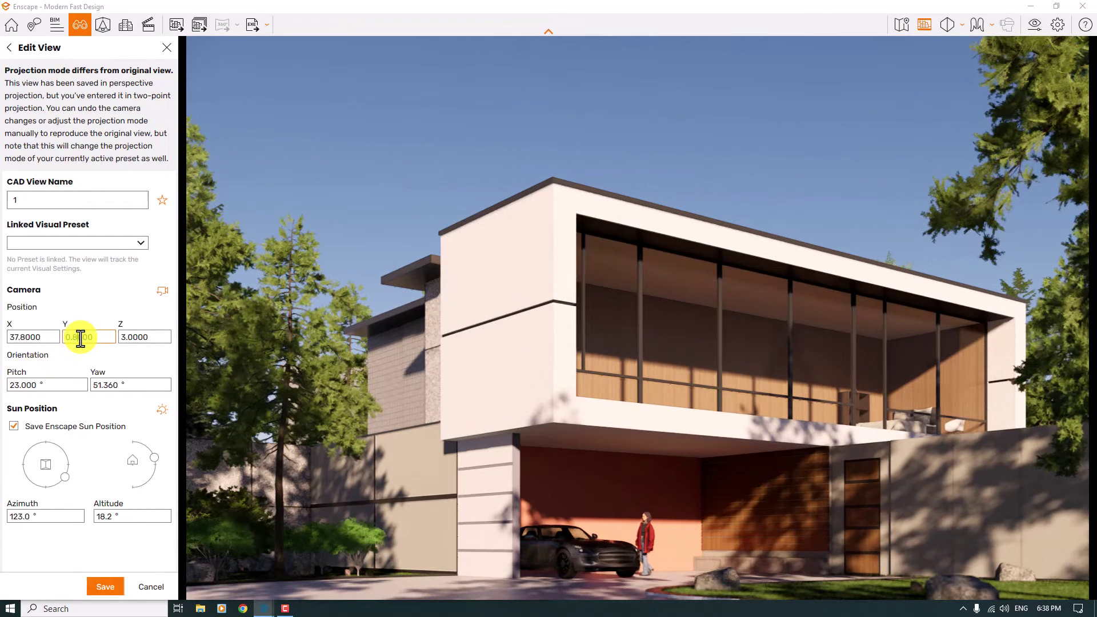
{"action": "left_click", "coordinate": [91, 336]}
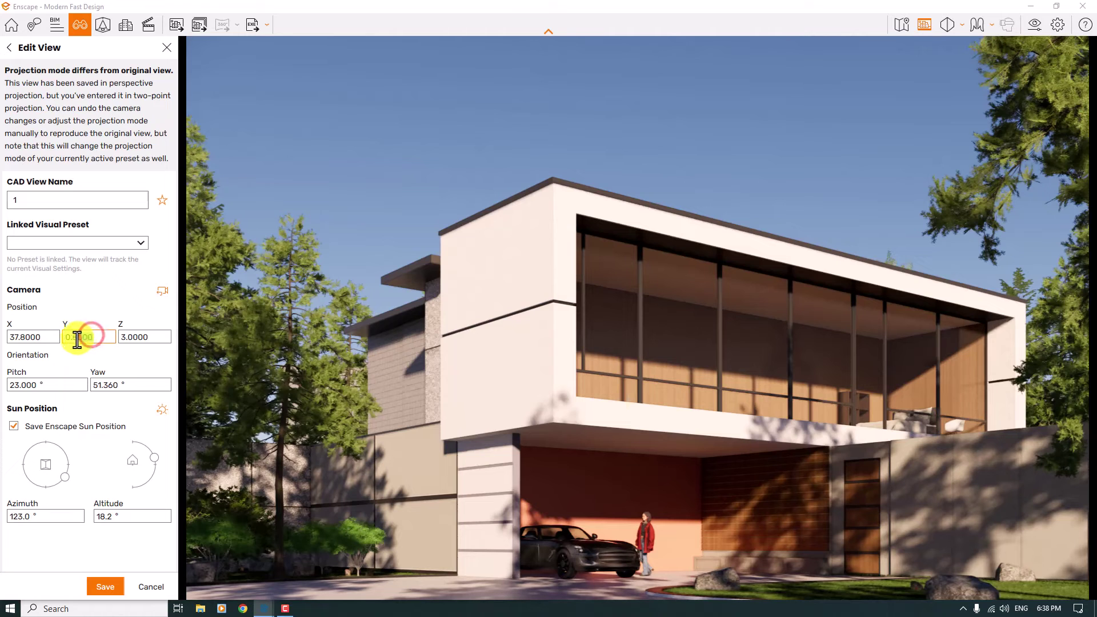
{"action": "key", "text": "Return"}
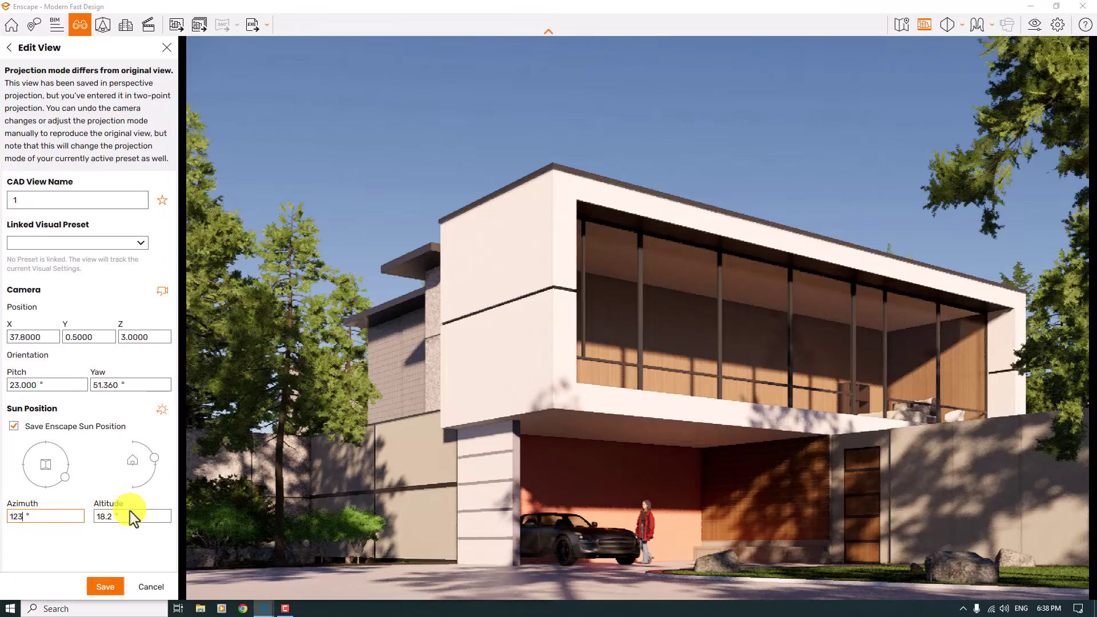
Set the sun altitude of view 1 to 15°.
{"action": "left_click", "coordinate": [155, 462]}
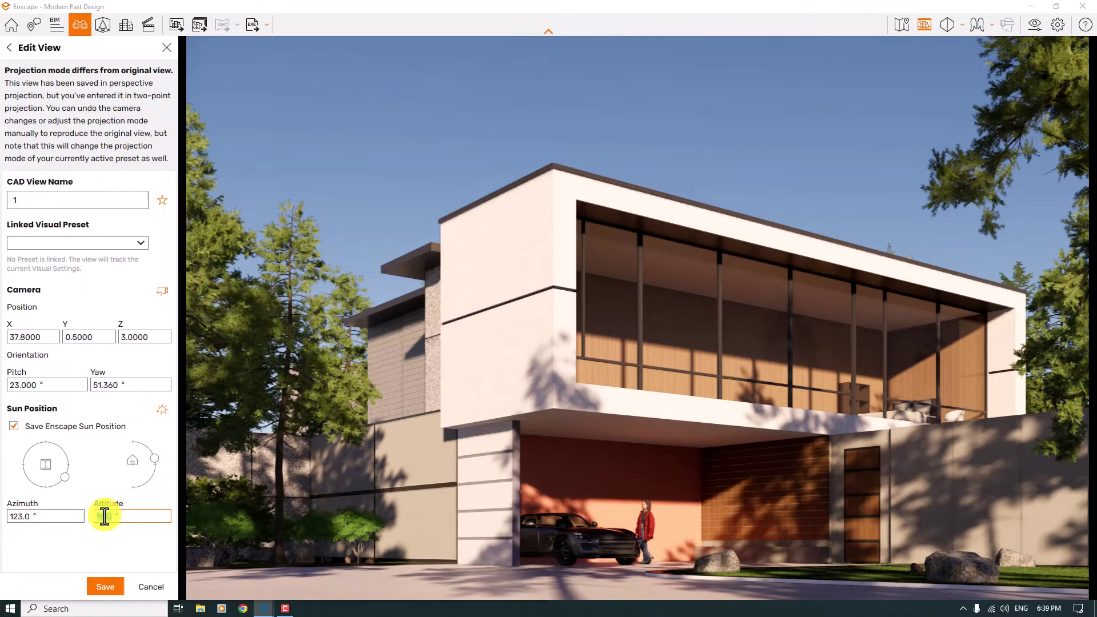
{"action": "type", "text": "5"}
{"action": "key", "text": "Return"}
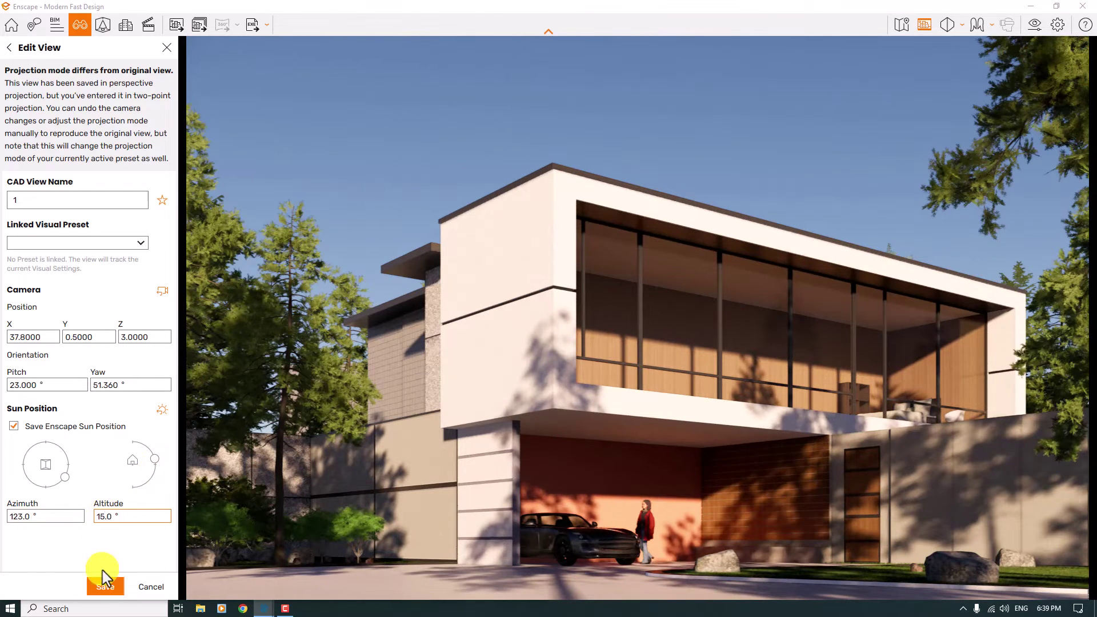
Save the changes to view 1 and reload that view in the viewport.
{"action": "left_click", "coordinate": [106, 586]}
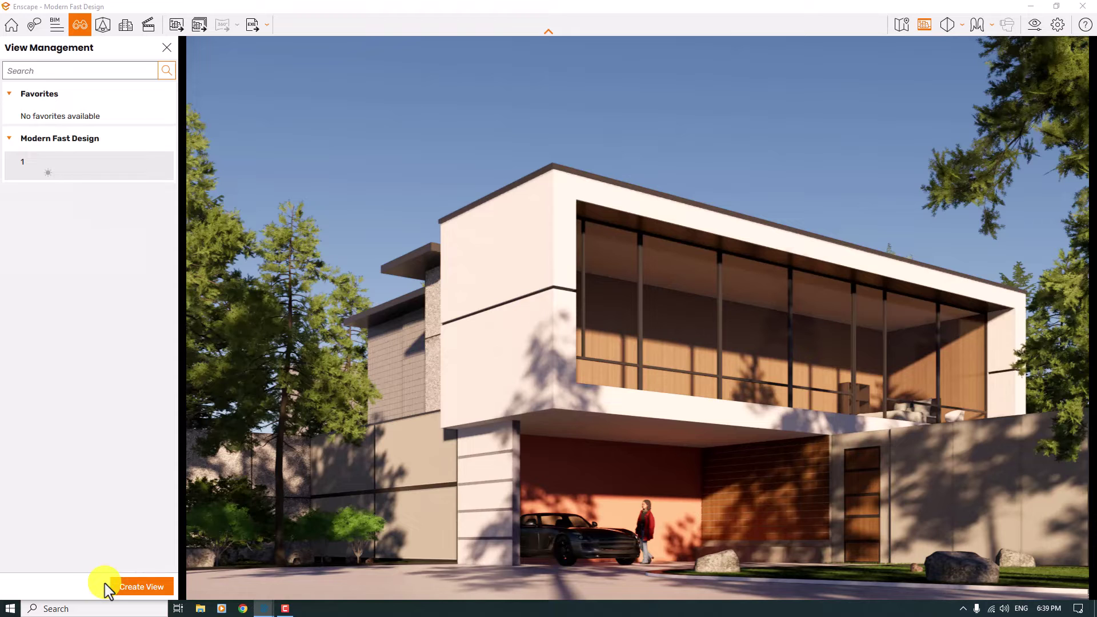
{"action": "left_click", "coordinate": [35, 170]}
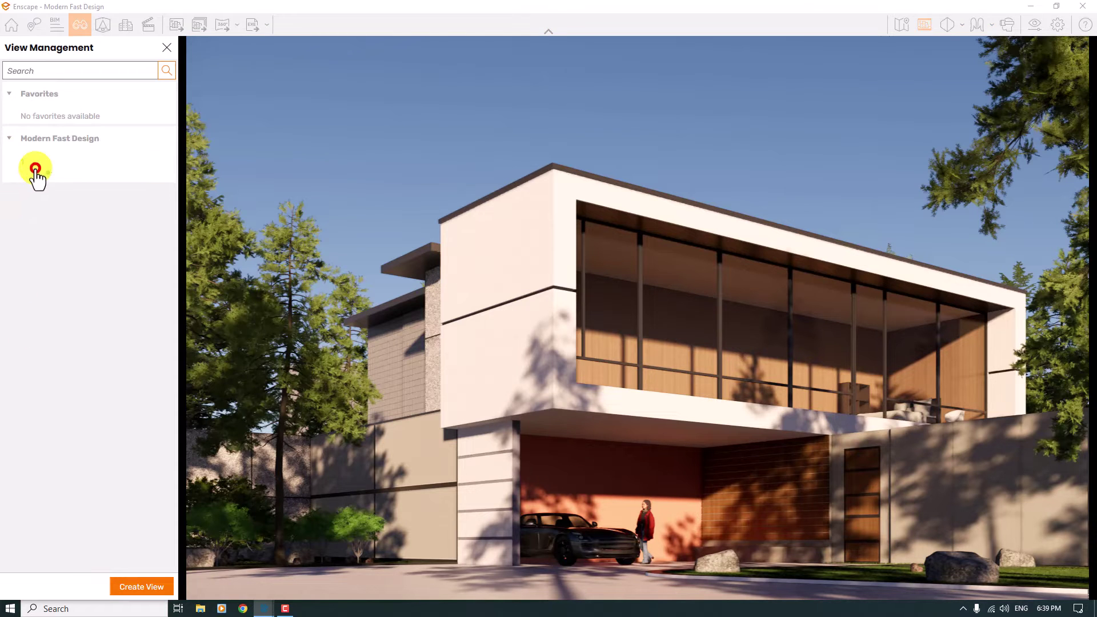
{"action": "left_click", "coordinate": [167, 45]}
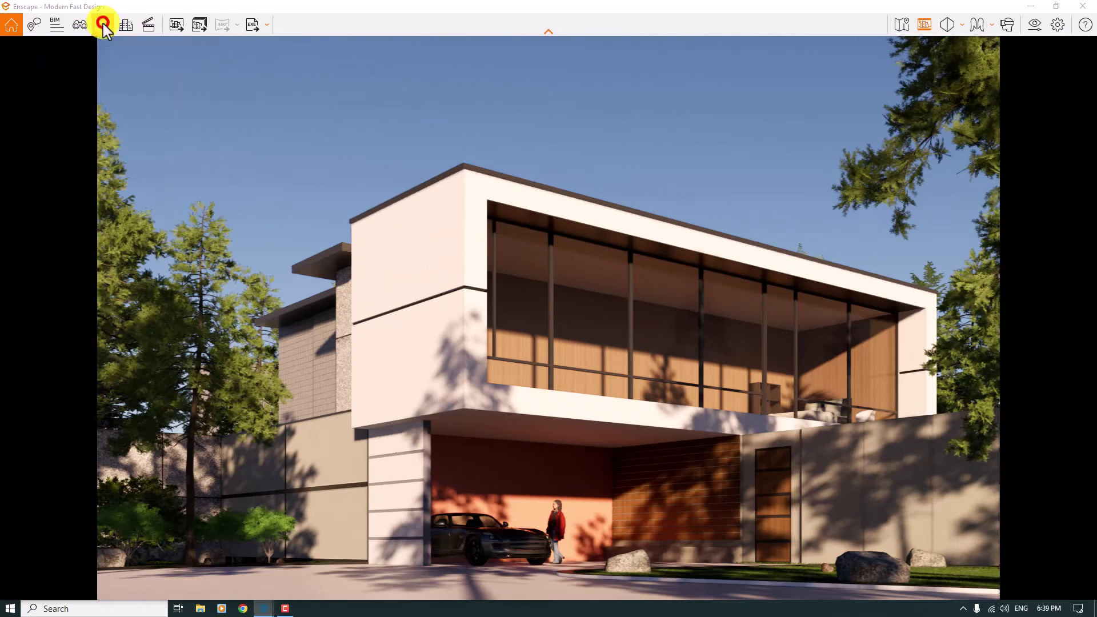
Change the body color of the car parked under the overhang to white and apply the asset changes.
{"action": "left_click", "coordinate": [103, 24]}
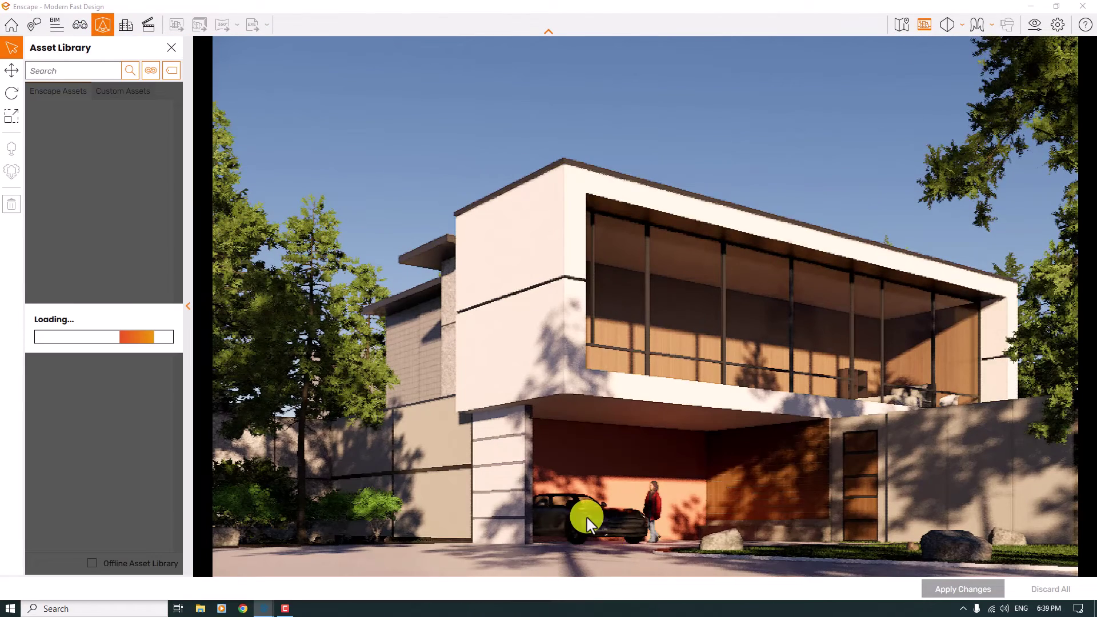
{"action": "left_click", "coordinate": [585, 515]}
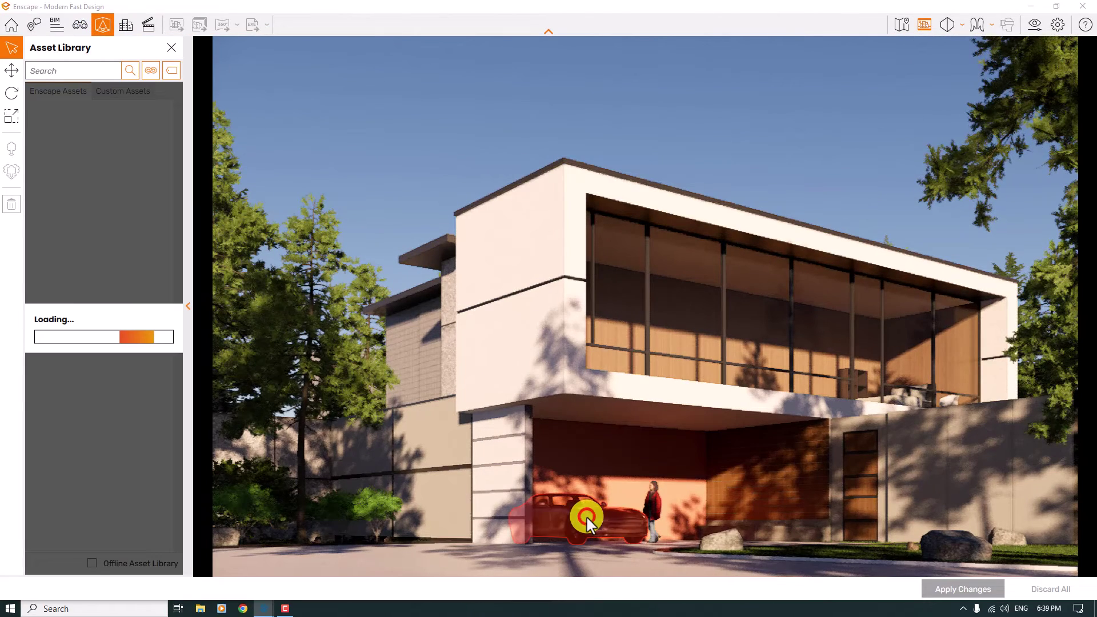
{"action": "left_click", "coordinate": [71, 108]}
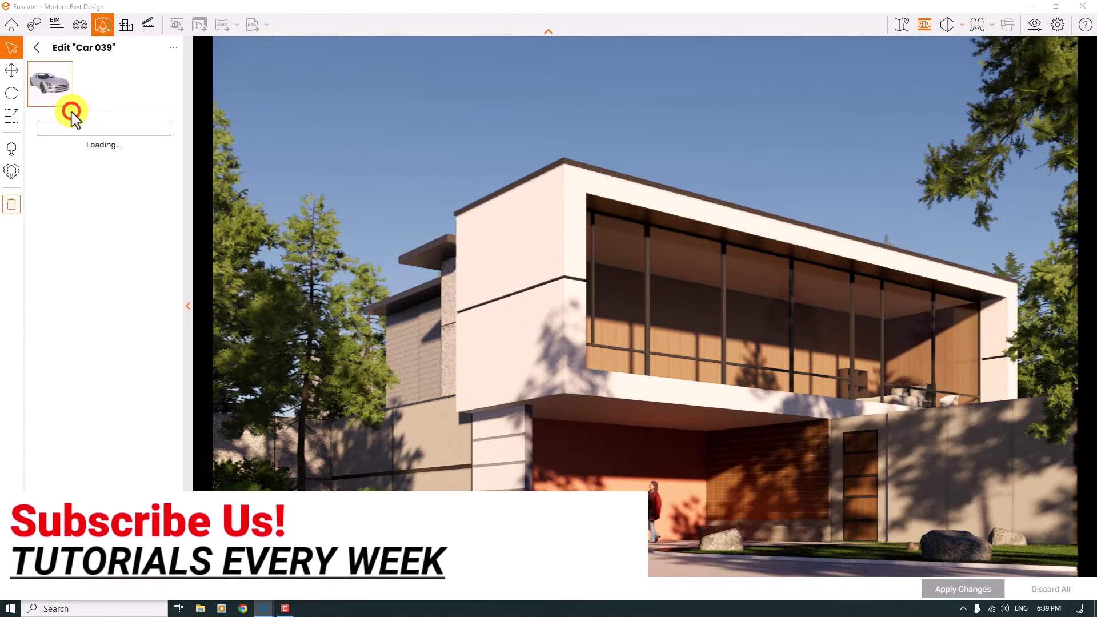
{"action": "left_click", "coordinate": [170, 179]}
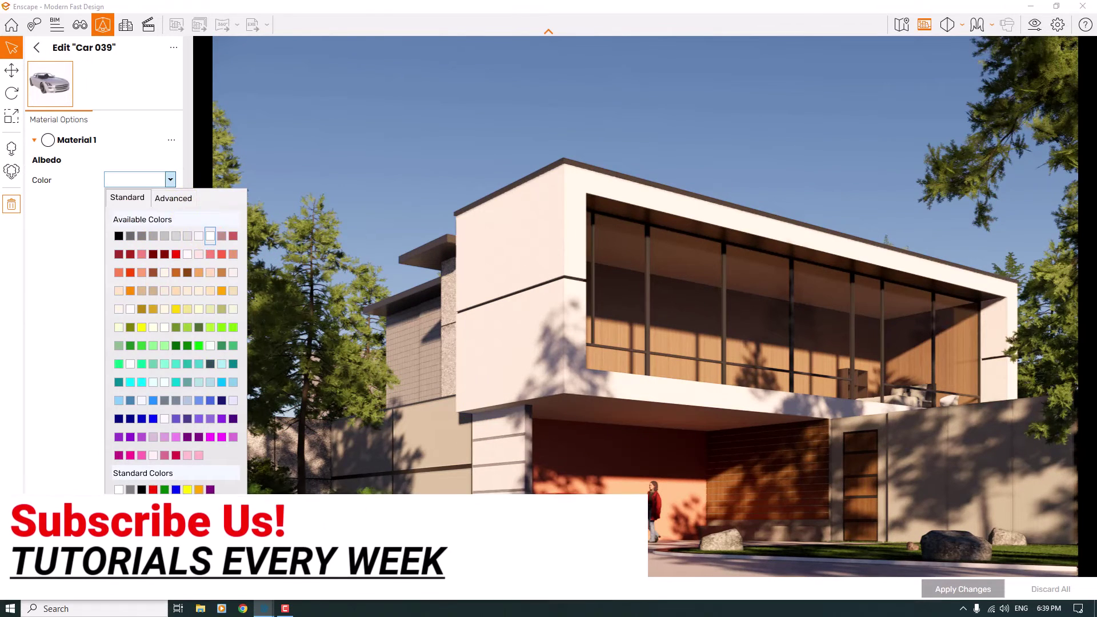
{"action": "left_click", "coordinate": [209, 236]}
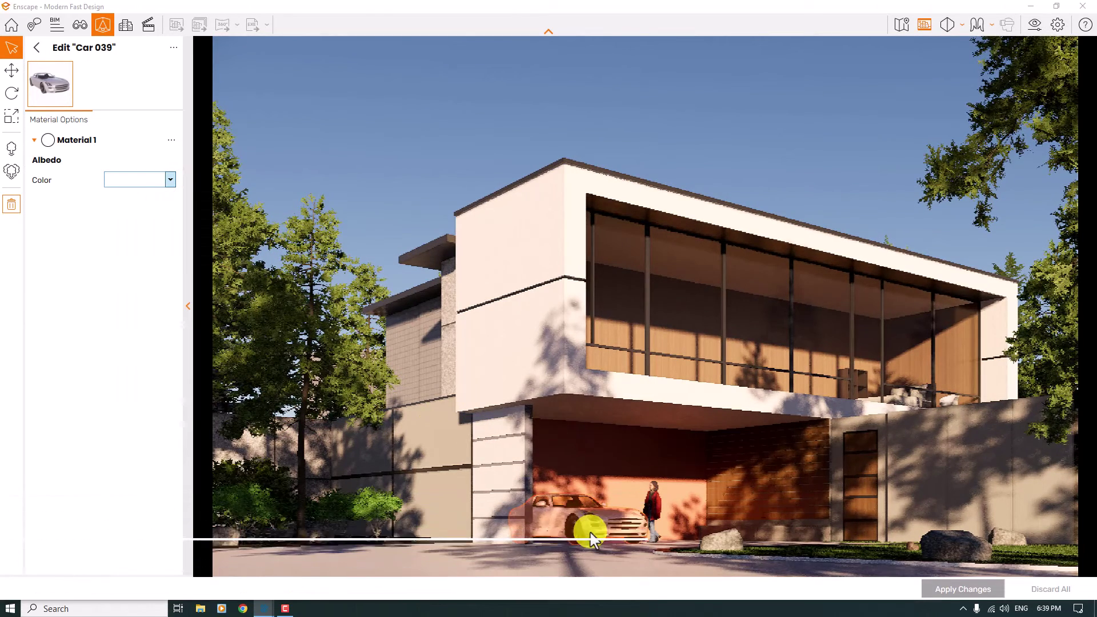
{"action": "left_click", "coordinate": [962, 587]}
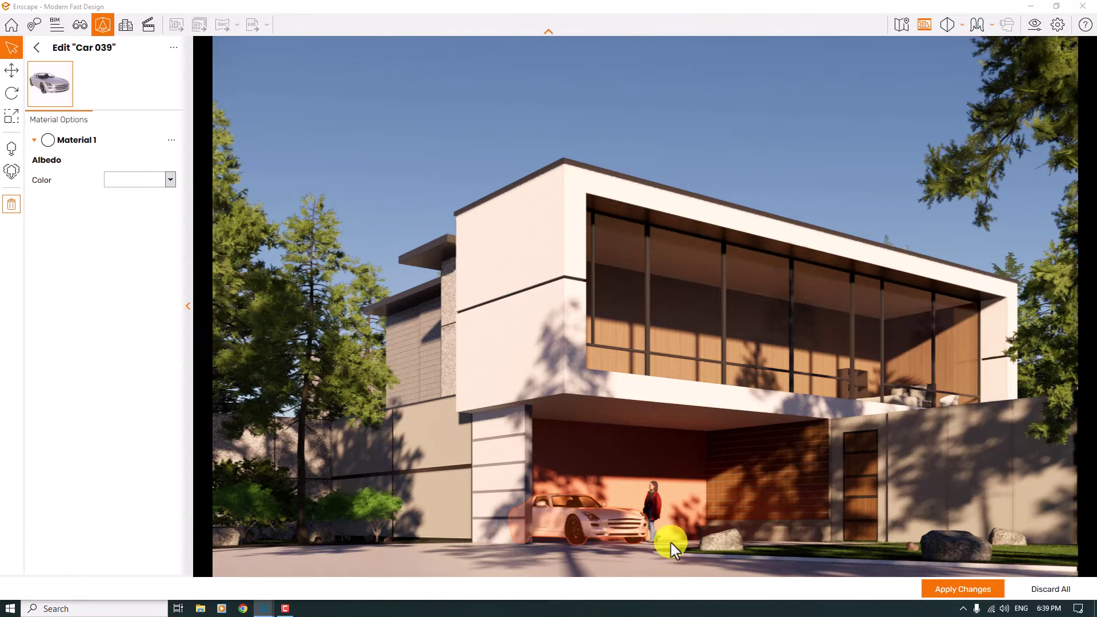
{"action": "left_click", "coordinate": [962, 589]}
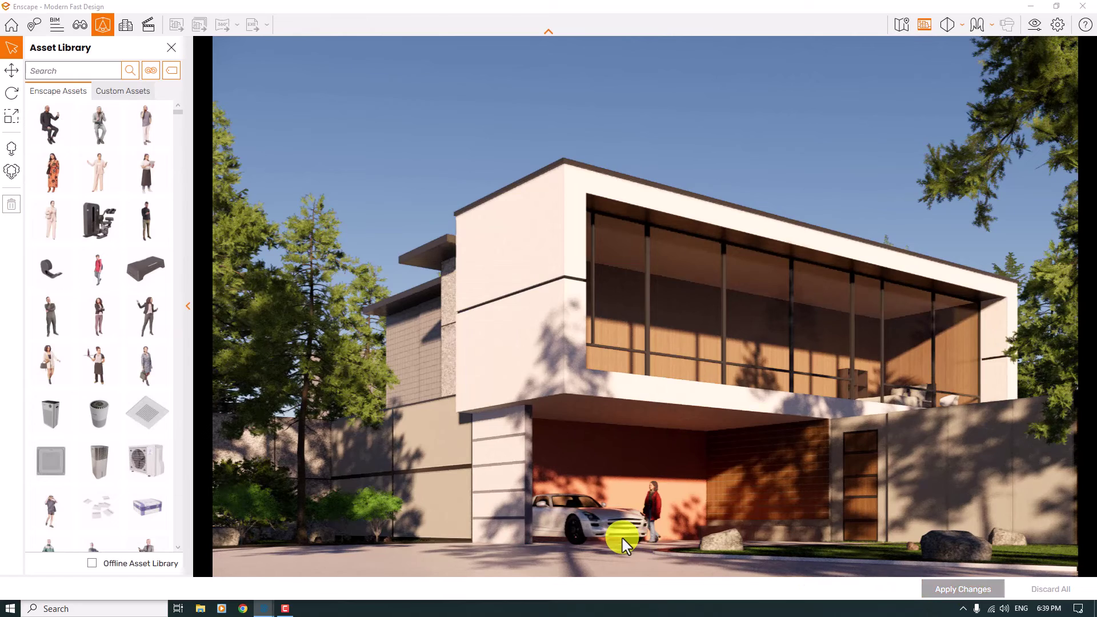
{"action": "left_click", "coordinate": [172, 48]}
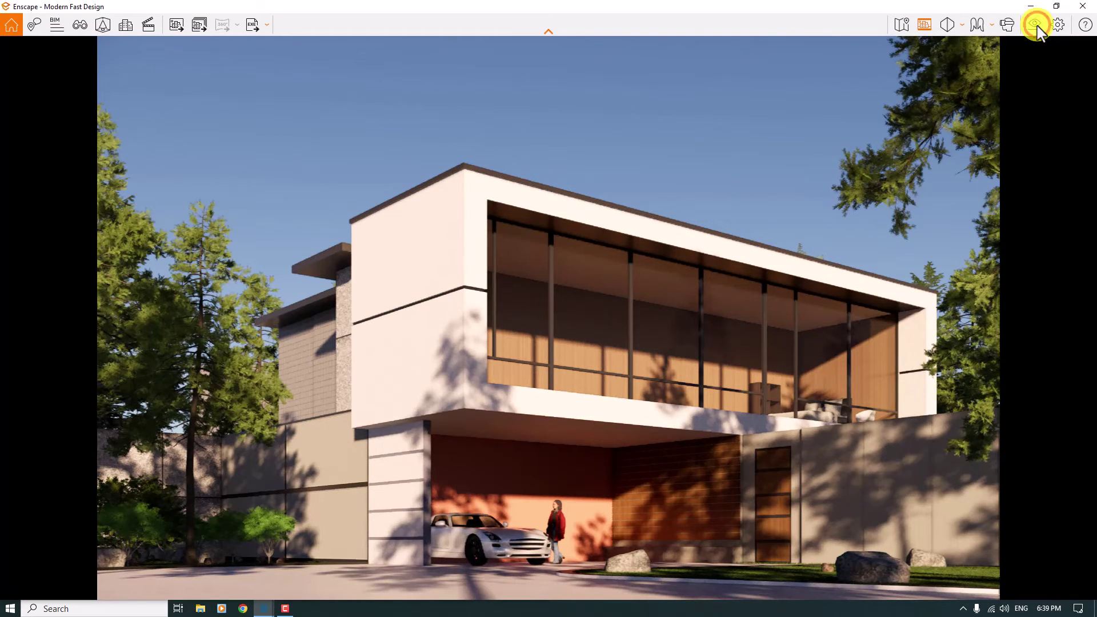
Enable auto exposure in the visual settings and set the camera exposure to 56%.
{"action": "left_click", "coordinate": [1035, 26]}
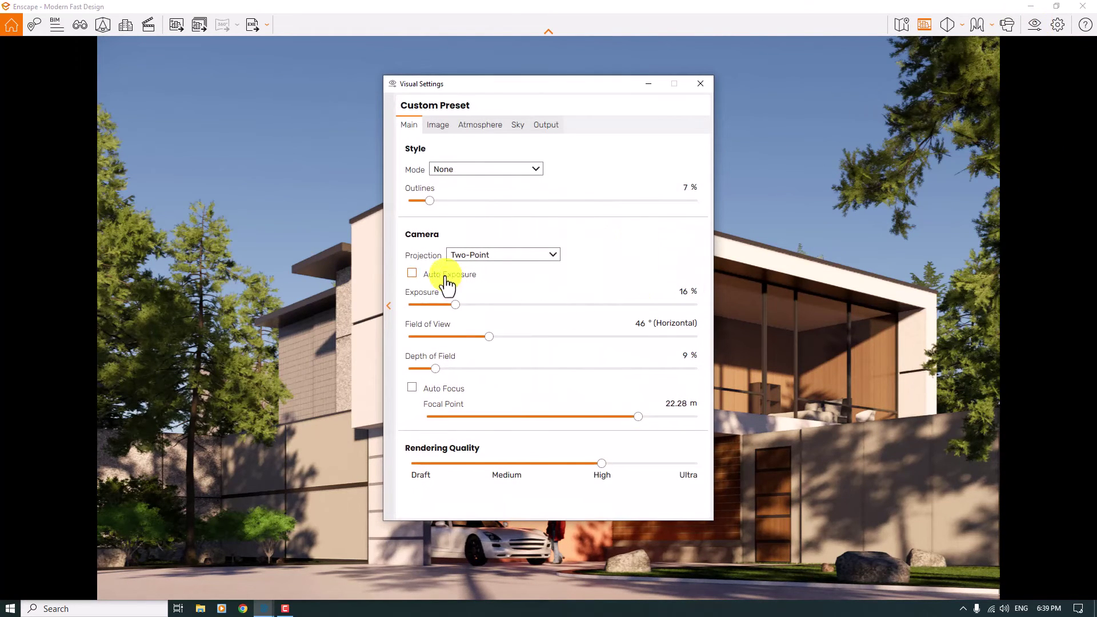
{"action": "left_click", "coordinate": [444, 275]}
{"action": "left_click_drag", "start_coordinate": [535, 311], "coordinate": [566, 311]}
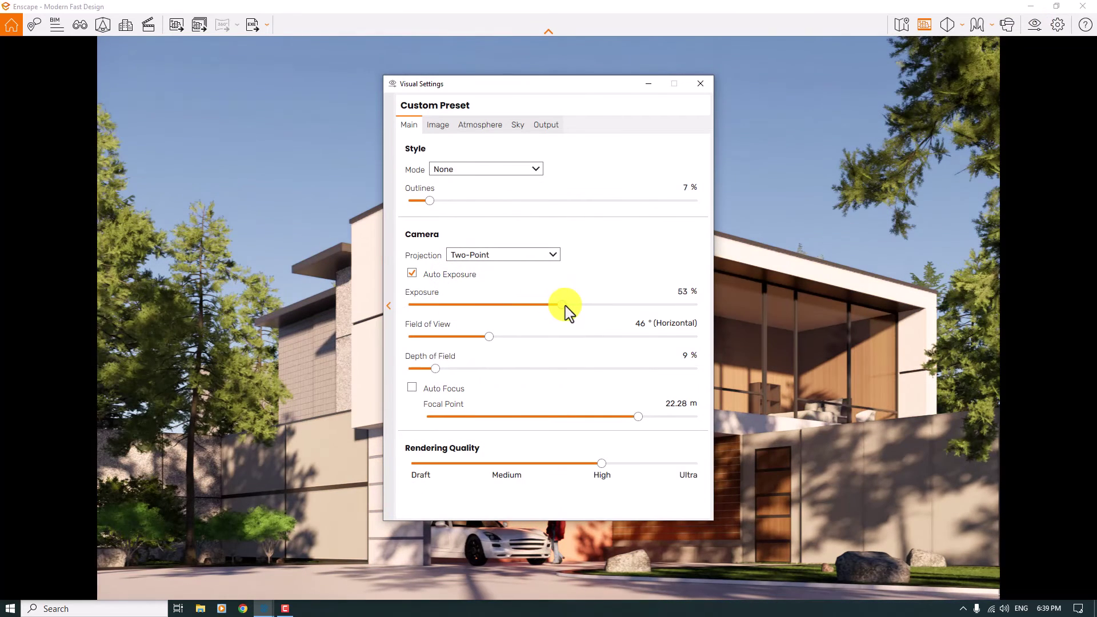
{"action": "left_click", "coordinate": [684, 292]}
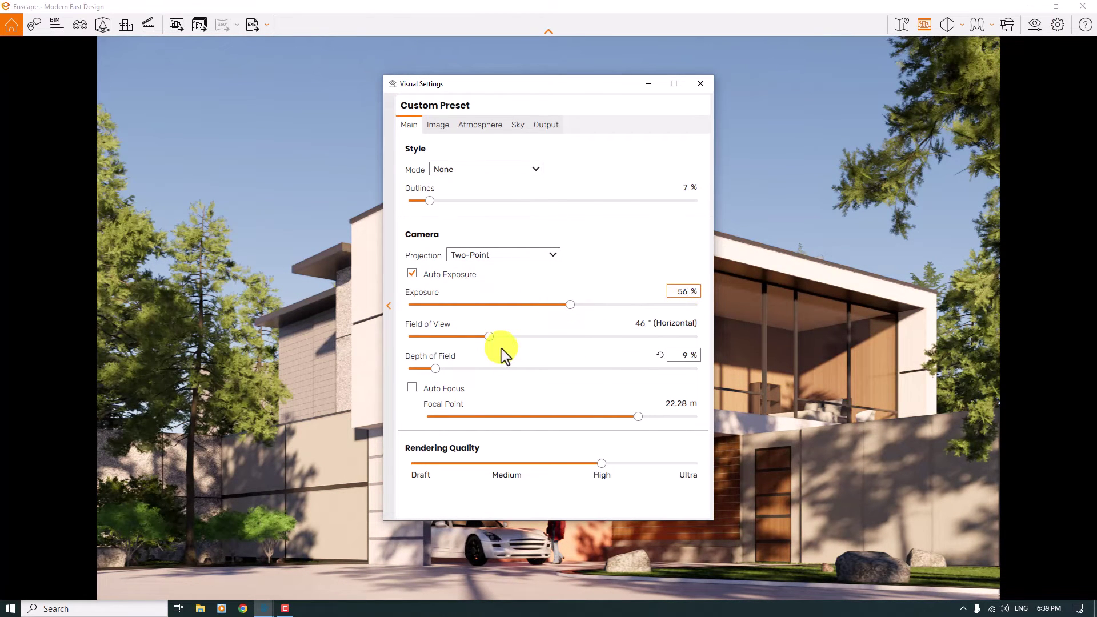
Set the camera's horizontal field of view to 40° and close the visual settings.
{"action": "left_click_drag", "start_coordinate": [488, 337], "coordinate": [472, 336]}
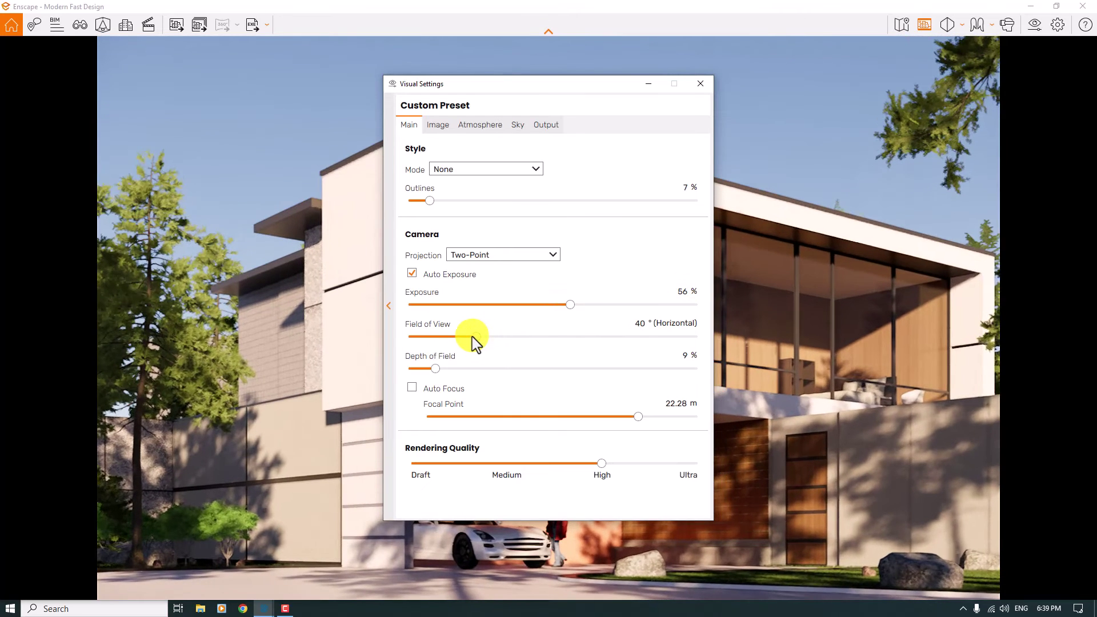
{"action": "left_click", "coordinate": [641, 324]}
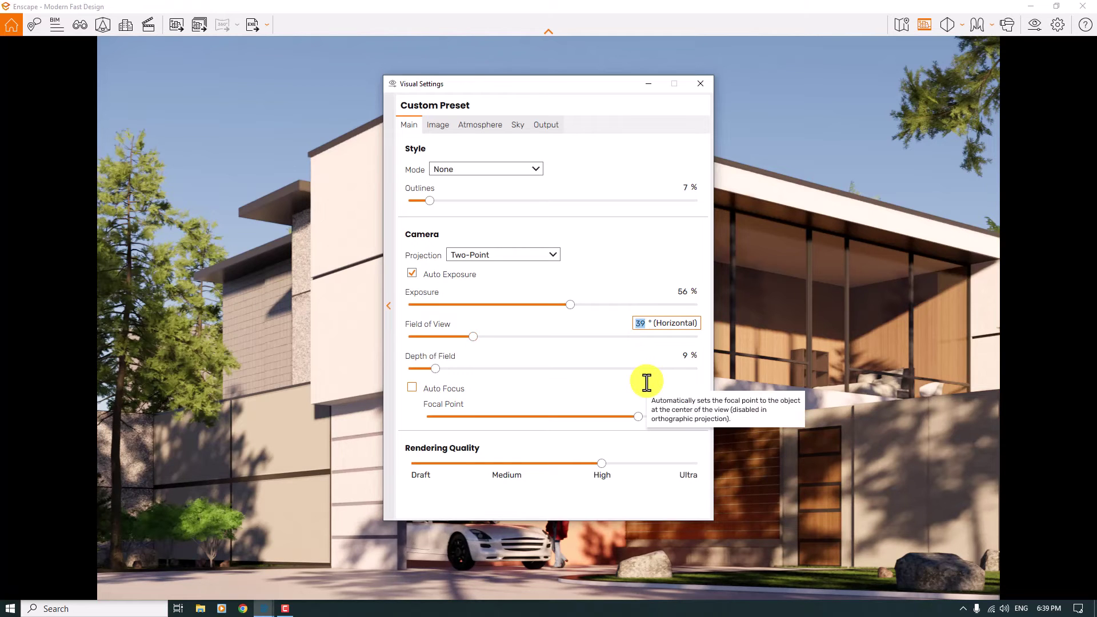
{"action": "key", "text": "Return"}
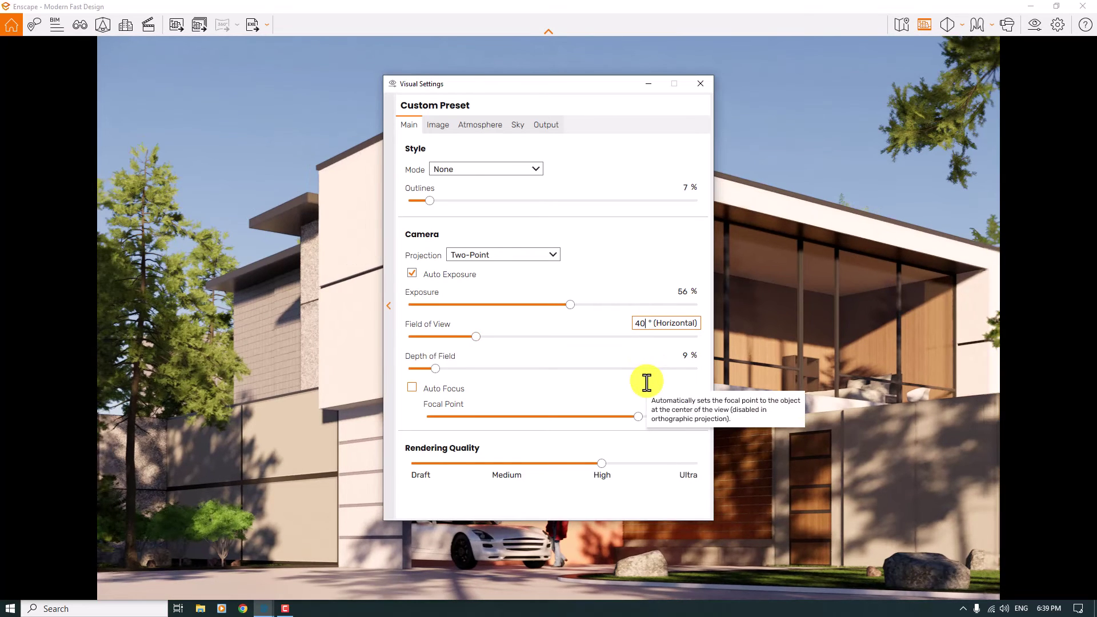
{"action": "left_click", "coordinate": [703, 79]}
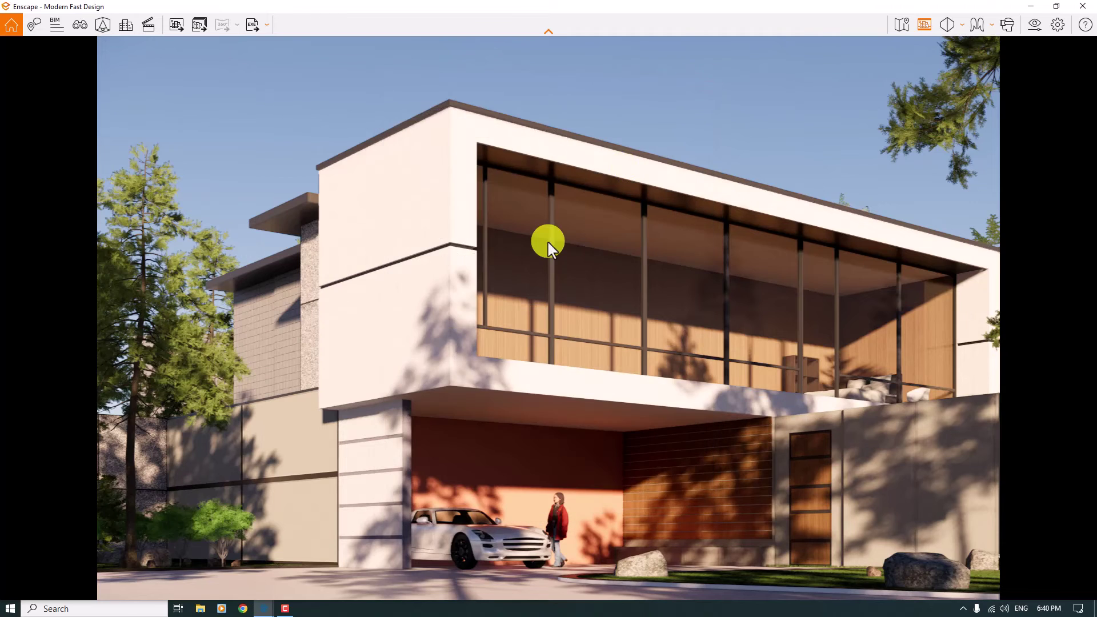
Export the rendered view as a PNG named "Render 1" to the Desktop folder and show the desktop.
{"action": "left_click", "coordinate": [176, 25]}
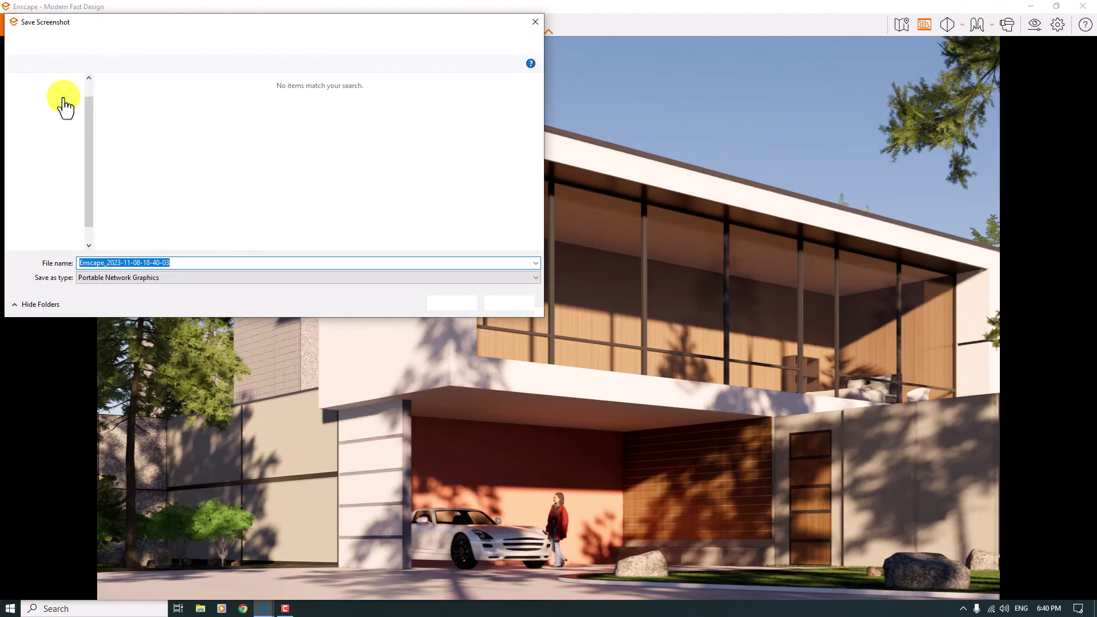
{"action": "left_click", "coordinate": [48, 112]}
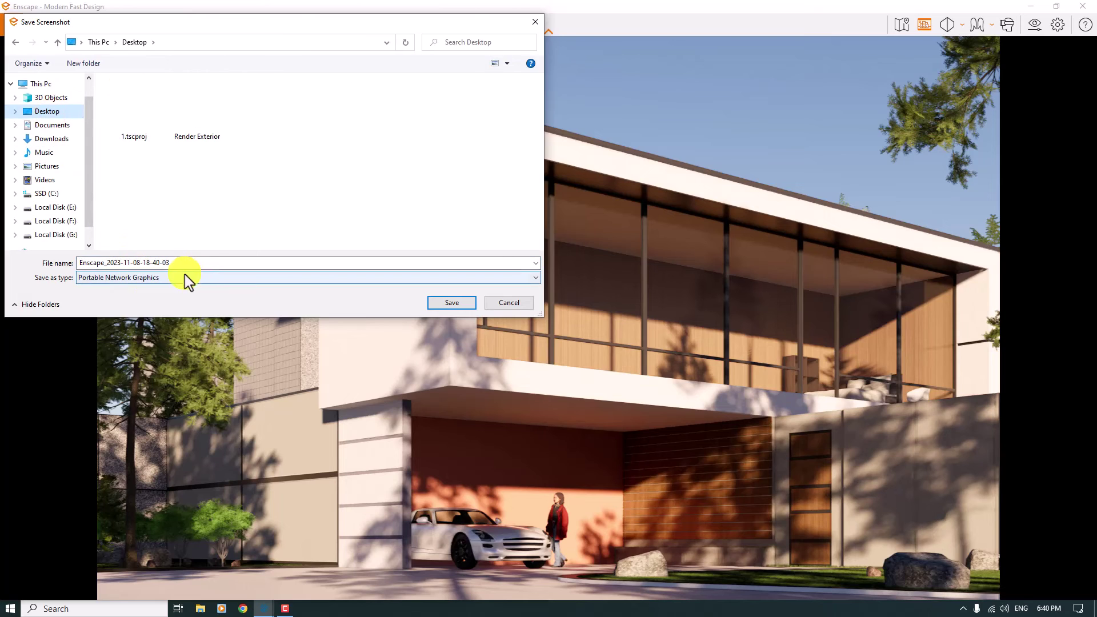
{"action": "left_click", "coordinate": [204, 263]}
{"action": "type", "text": "Re"}
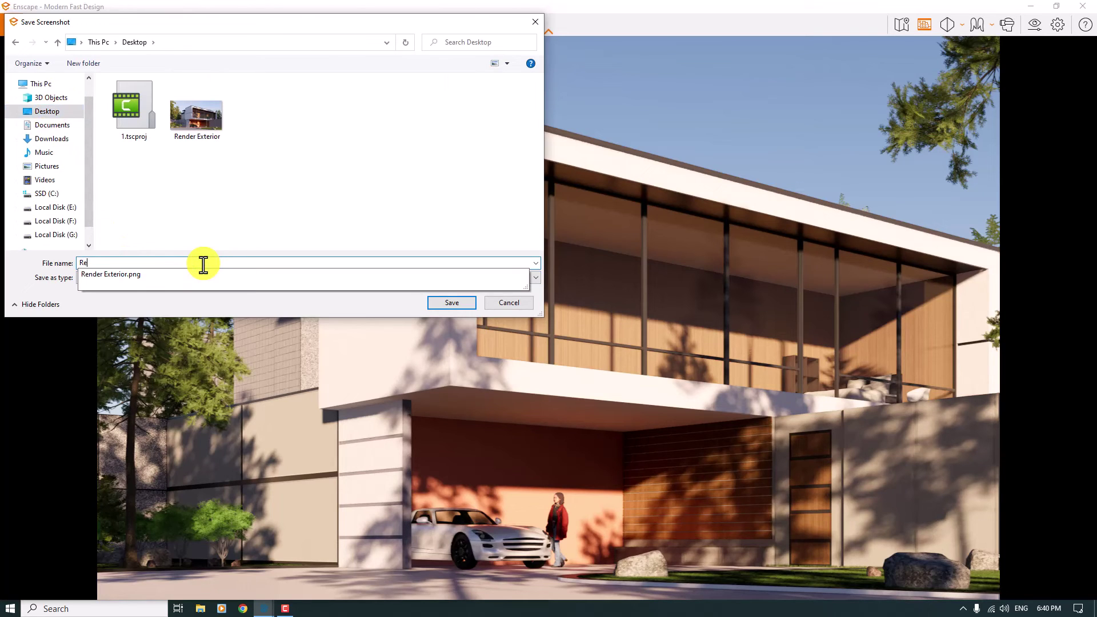
{"action": "type", "text": "nder 2"}
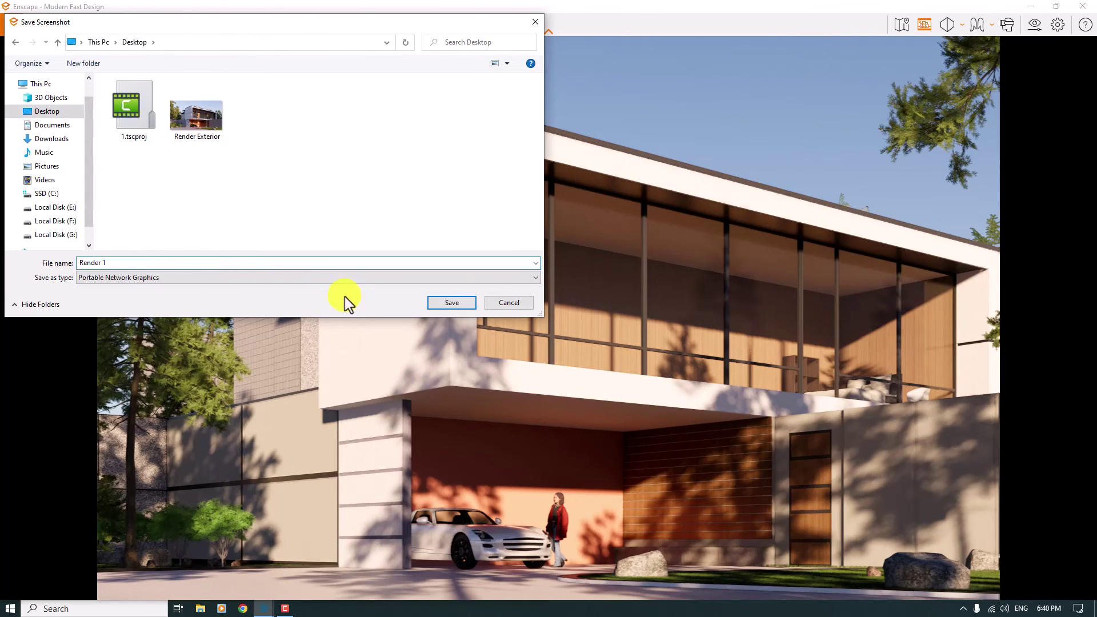
{"action": "left_click", "coordinate": [437, 303]}
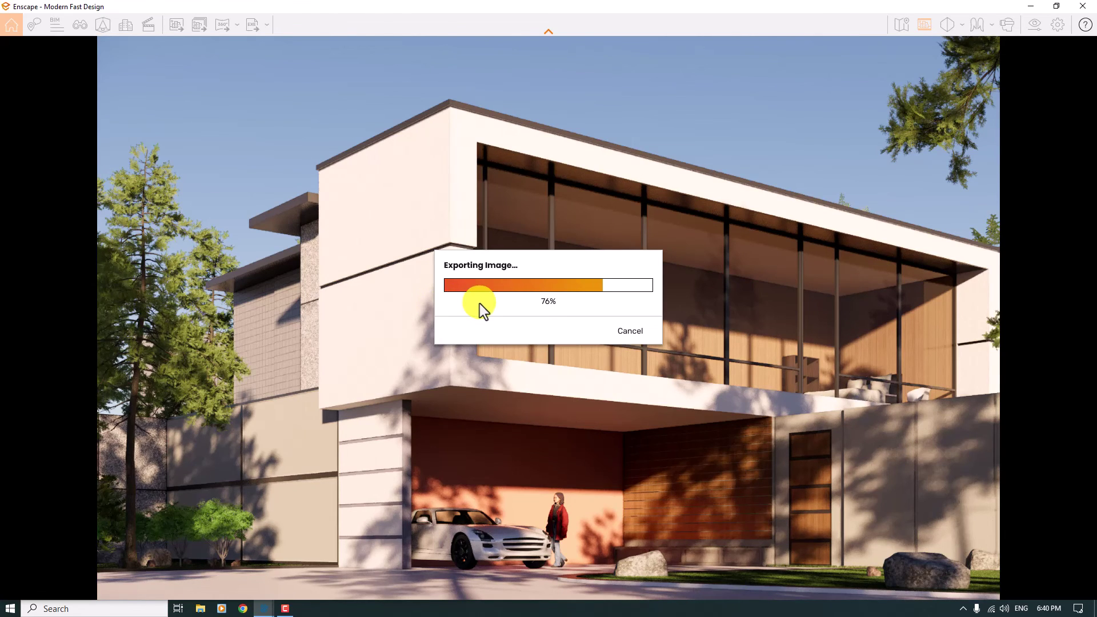
{"action": "left_click", "coordinate": [1091, 609]}
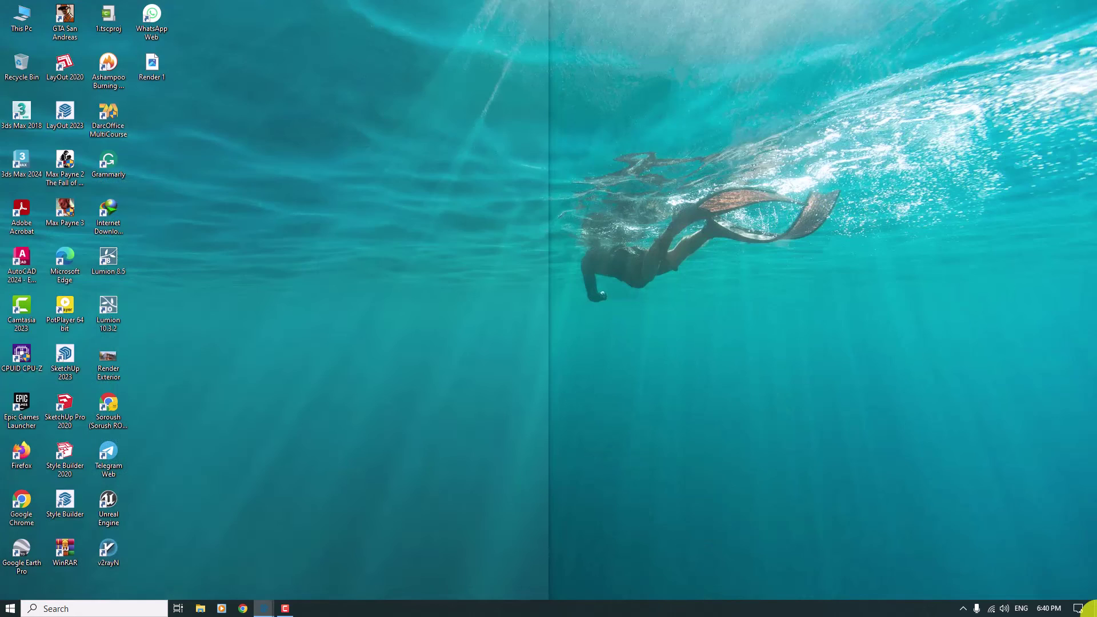